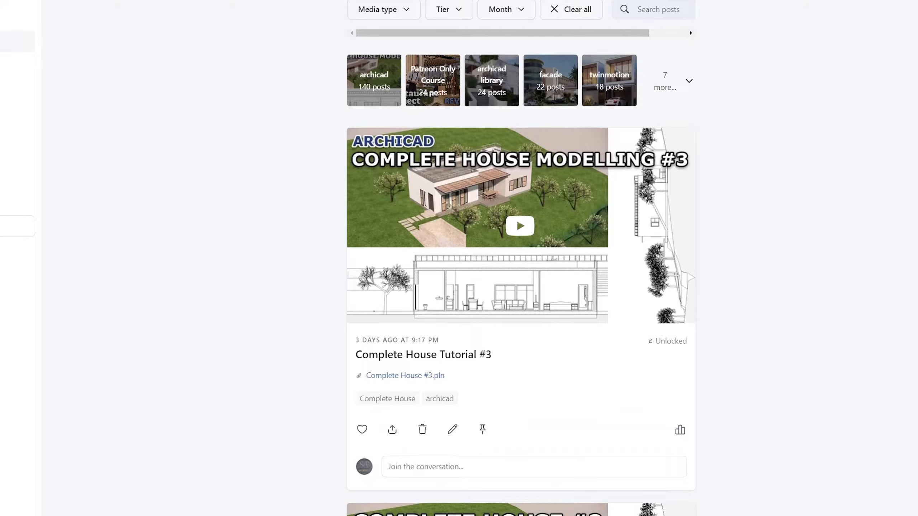
Browse the Complete House tutorial posts and the archicad library posts with their attached project files
scroll(520, 258, "down", 3)
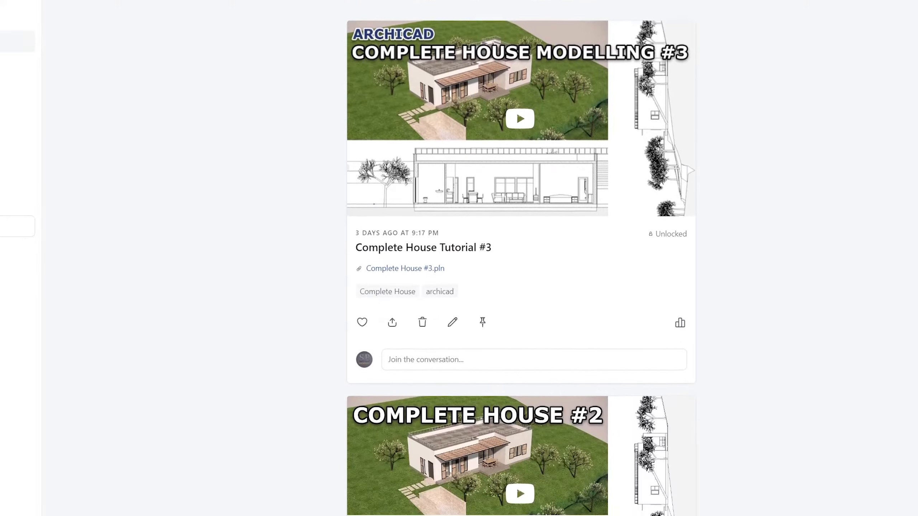
scroll(520, 258, "down", 8)
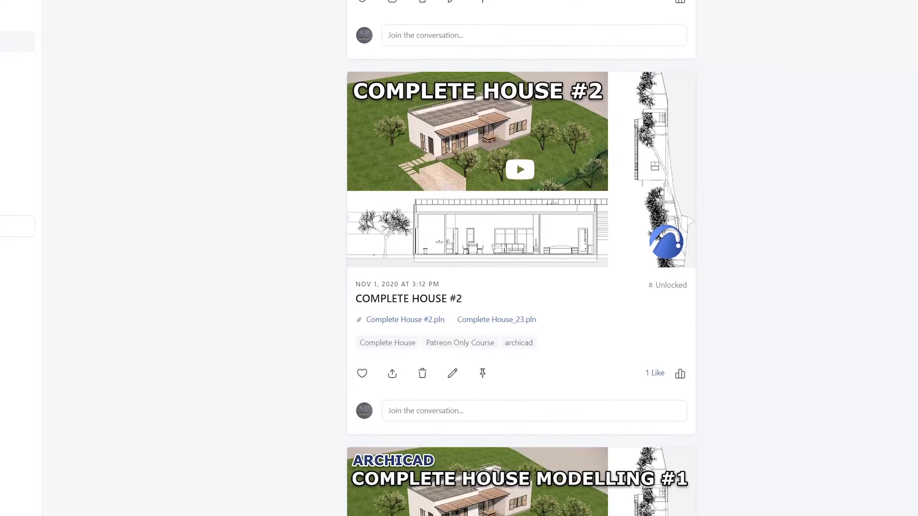
scroll(520, 258, "down", 8)
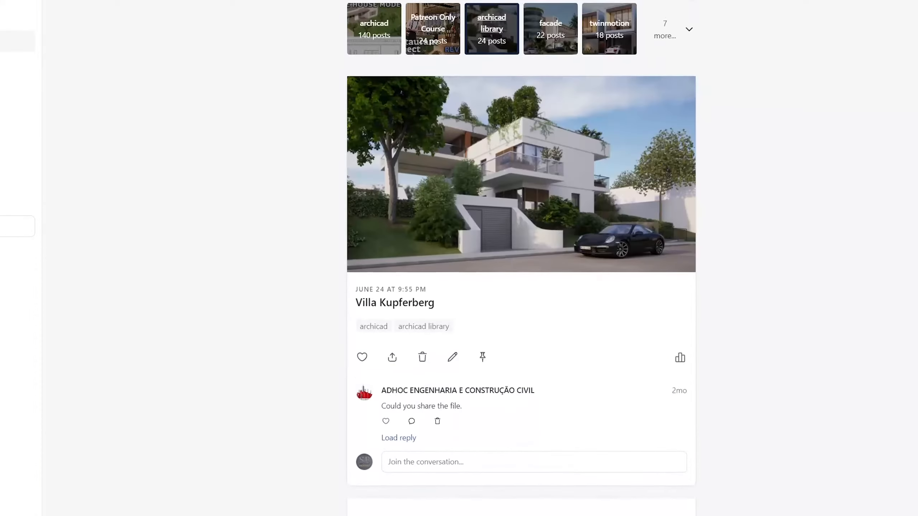
scroll(520, 258, "down", 6)
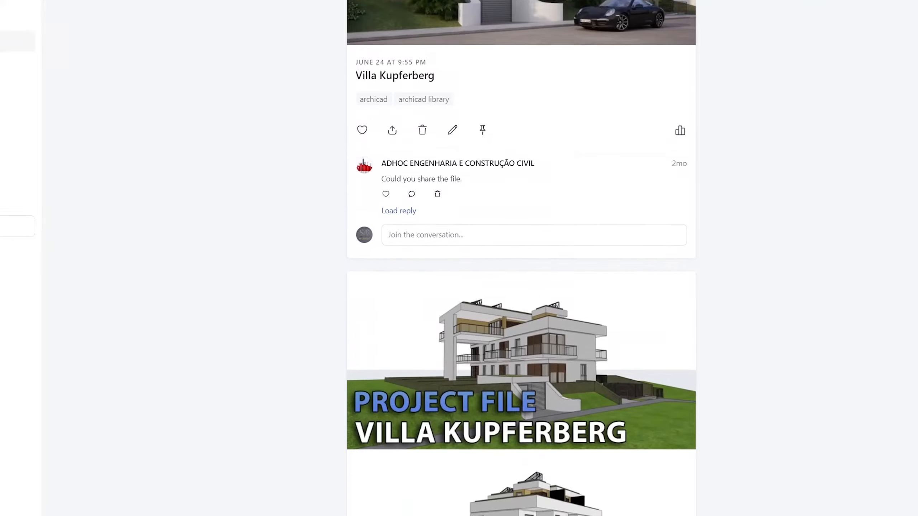
scroll(520, 258, "down", 10)
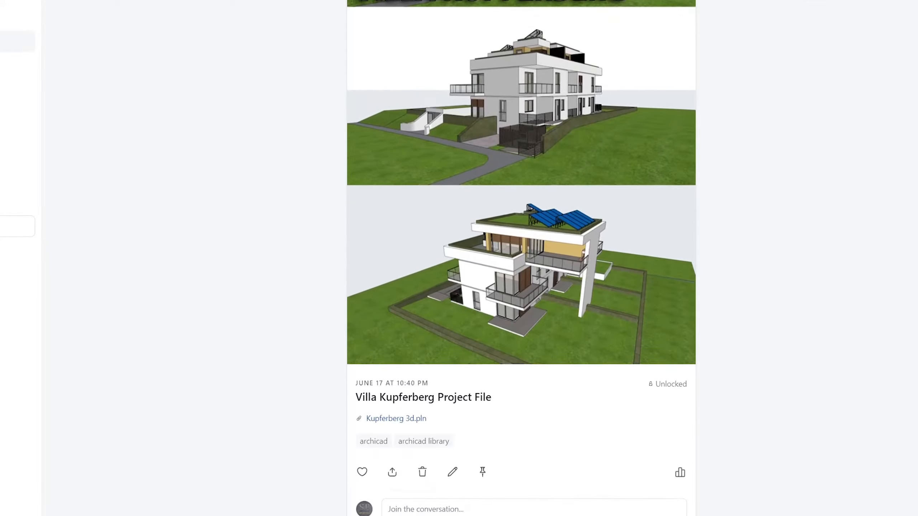
scroll(520, 258, "down", 13)
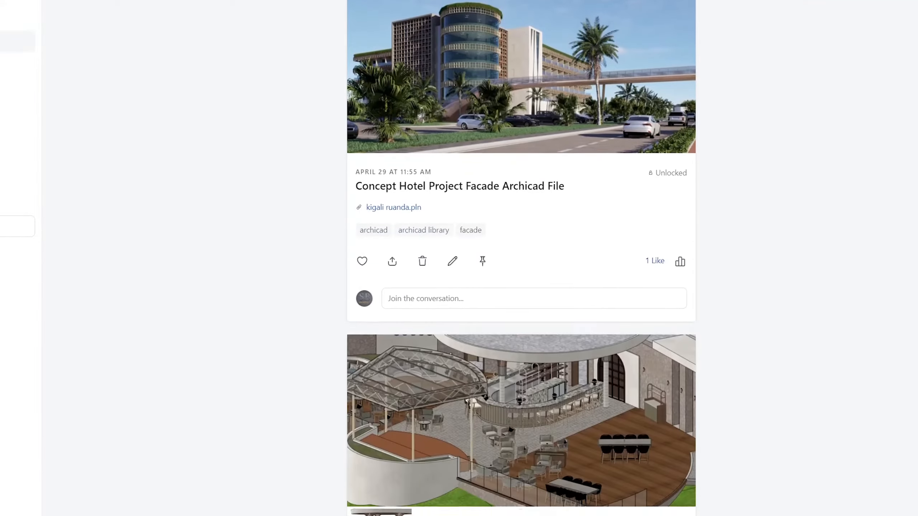
scroll(520, 258, "down", 6)
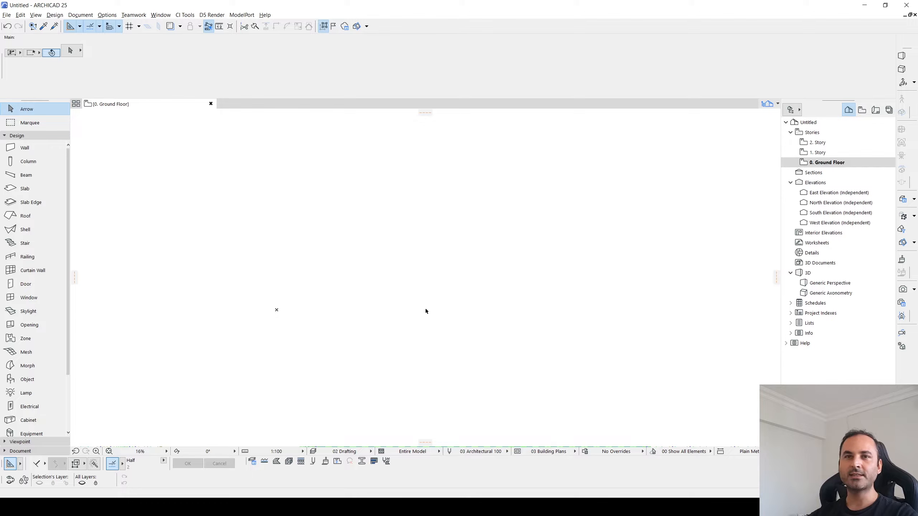
Activate the Grid Element tool in Archicad and set its default floor plan grid line type to Dot & Dashed
scroll(68, 218, "down", 1)
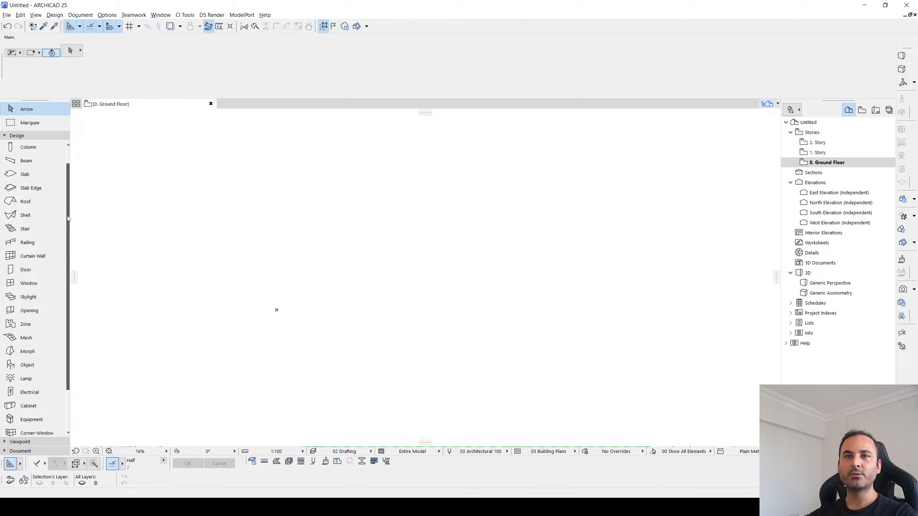
left_click_drag(68, 219, 68, 252)
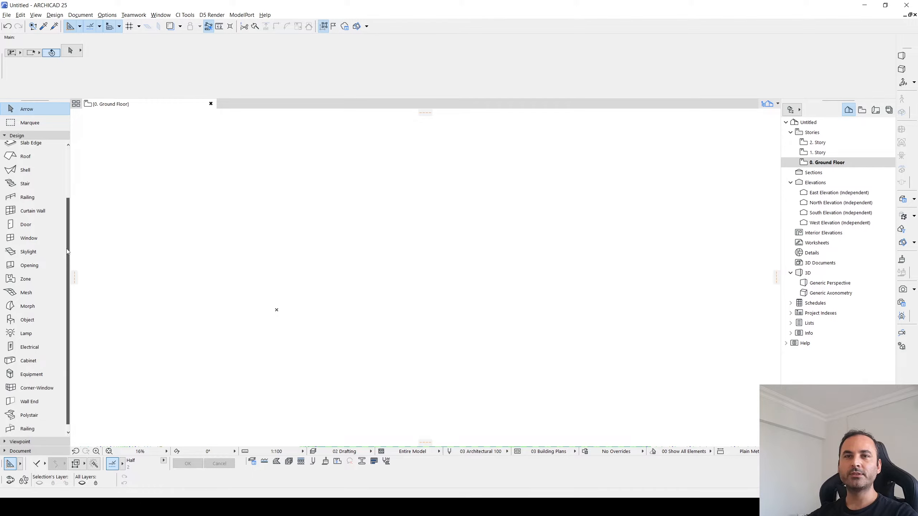
left_click(20, 451)
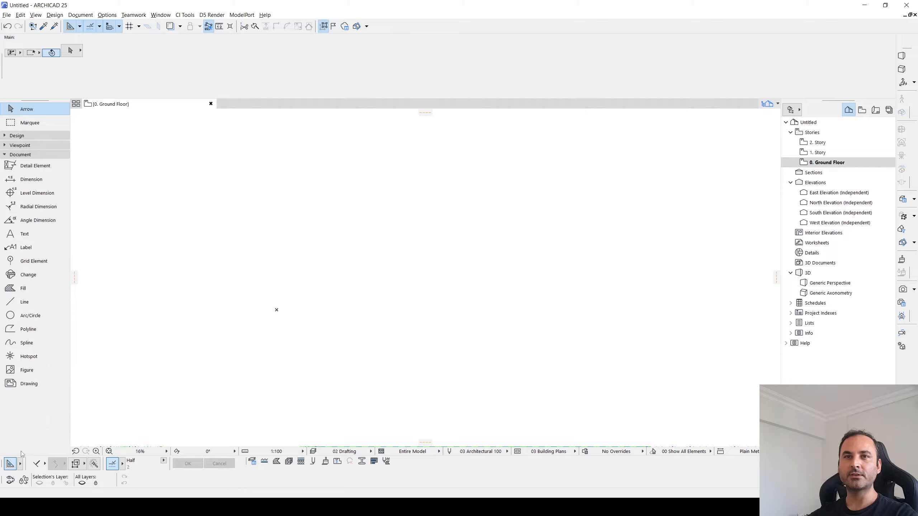
left_click(25, 266)
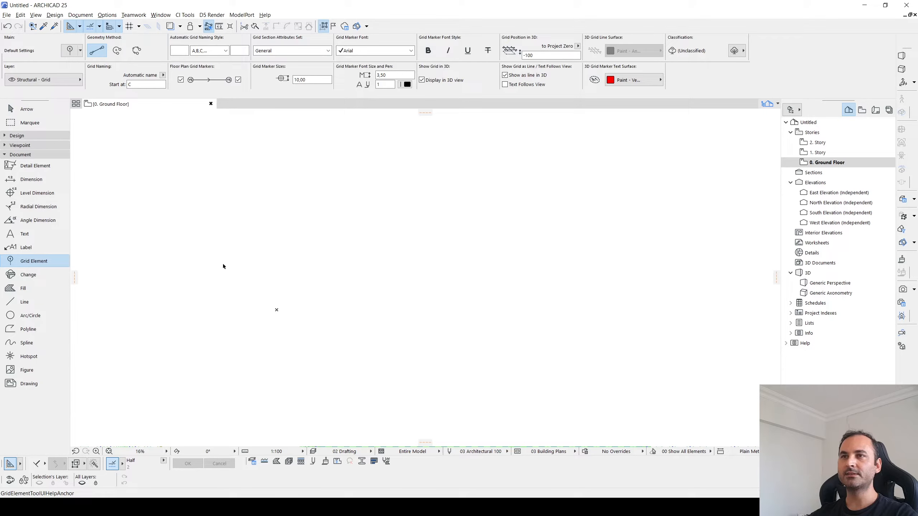
key("ctrl+t")
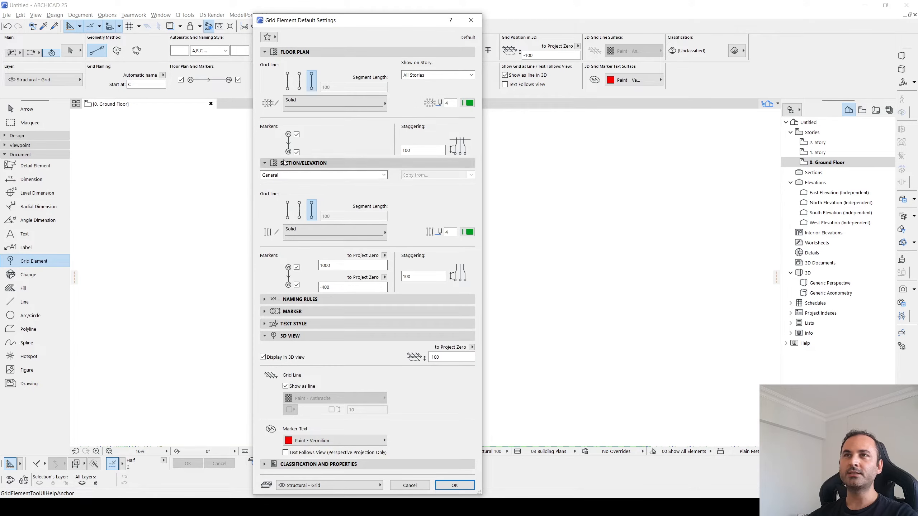
left_click(302, 111)
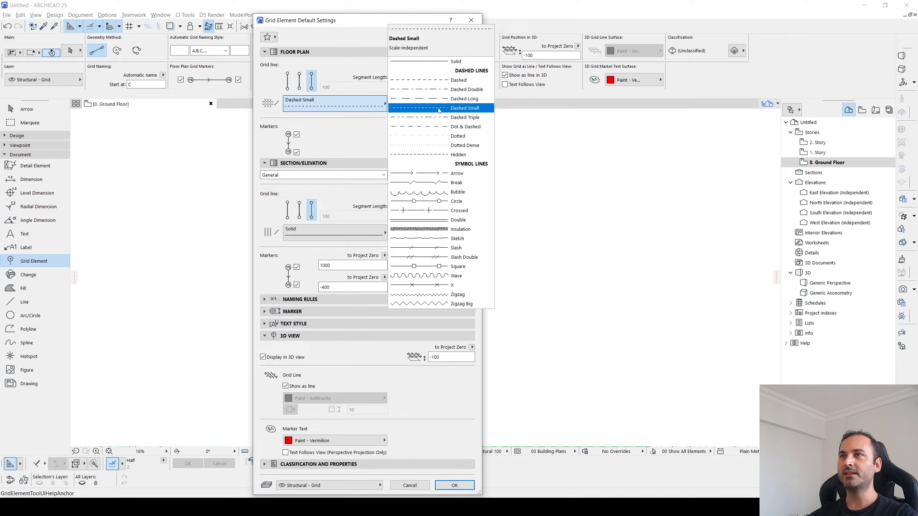
left_click(427, 127)
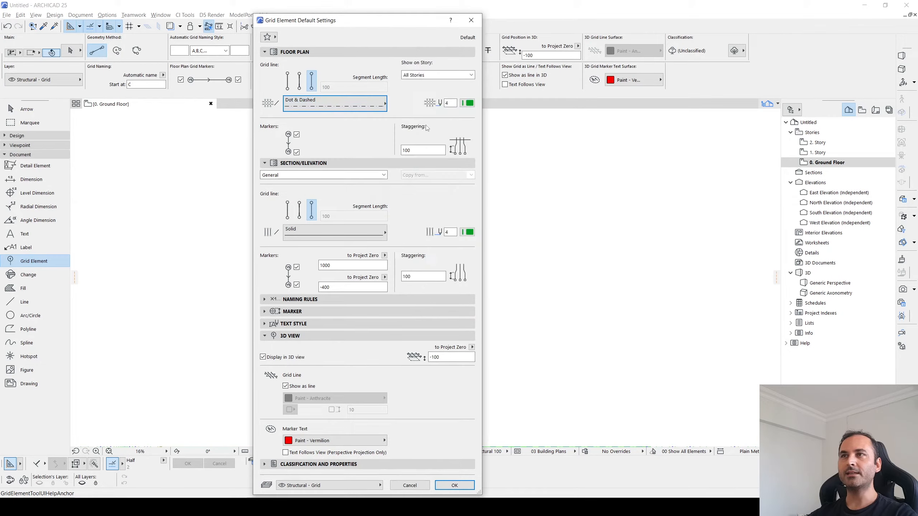
left_click(454, 485)
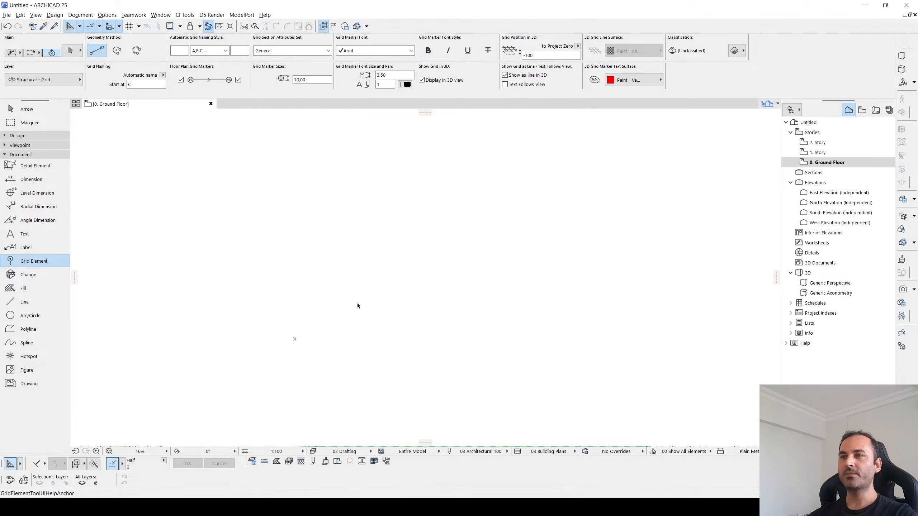
Draw a vertical grid line with a length of 3000 on the ground floor plan
left_click(381, 361)
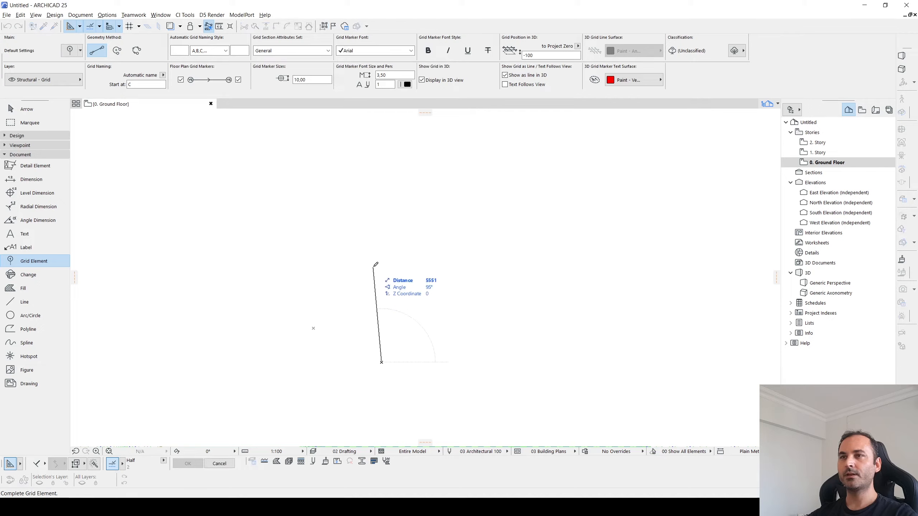
key("Tab")
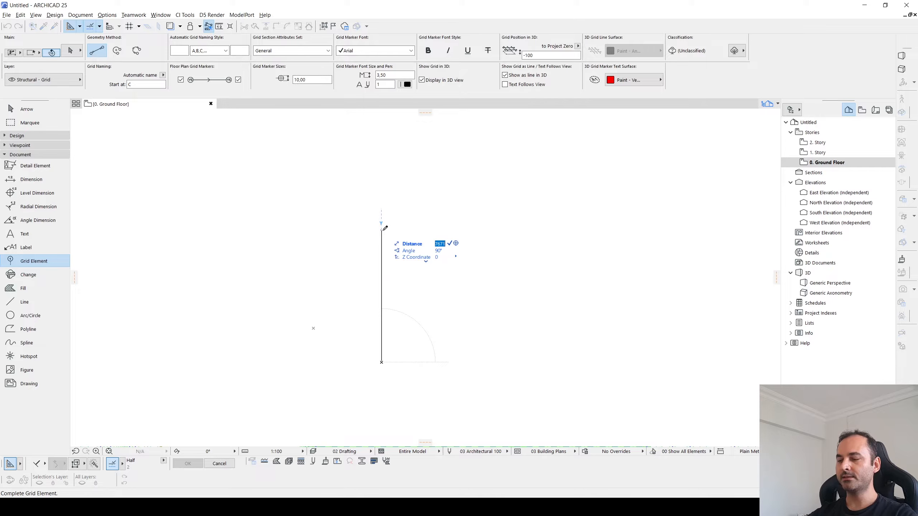
type("30")
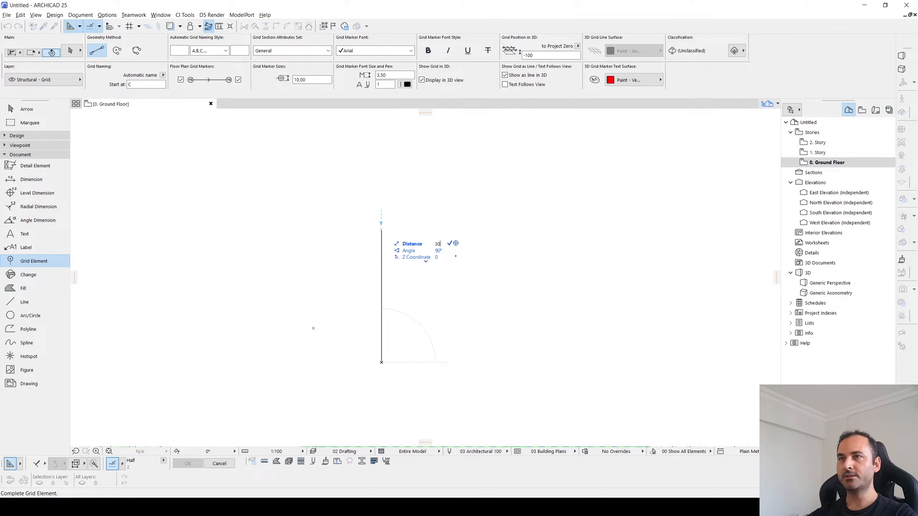
type("0")
key("Return")
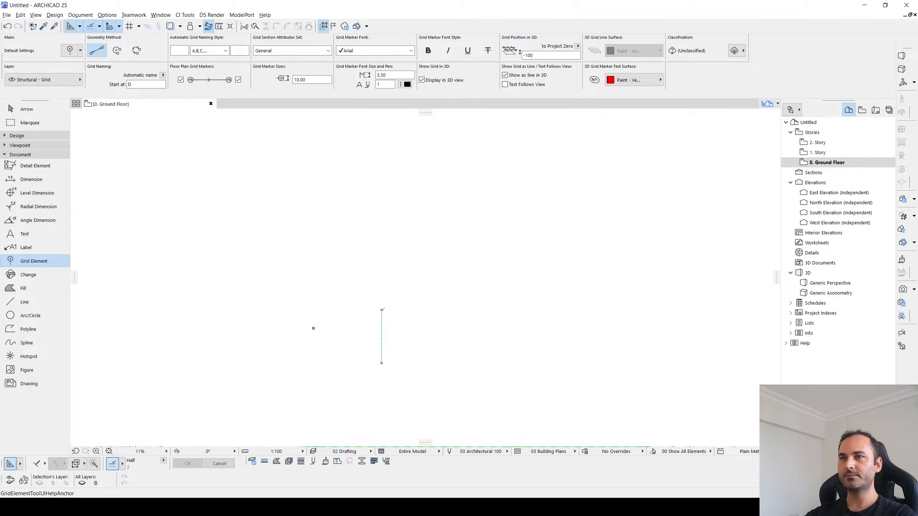
key("Escape")
Draw a horizontal grid line about 4000 long with the same settings, crossing the vertical grid line just below its upper marker
scroll(382, 312, "up", 4)
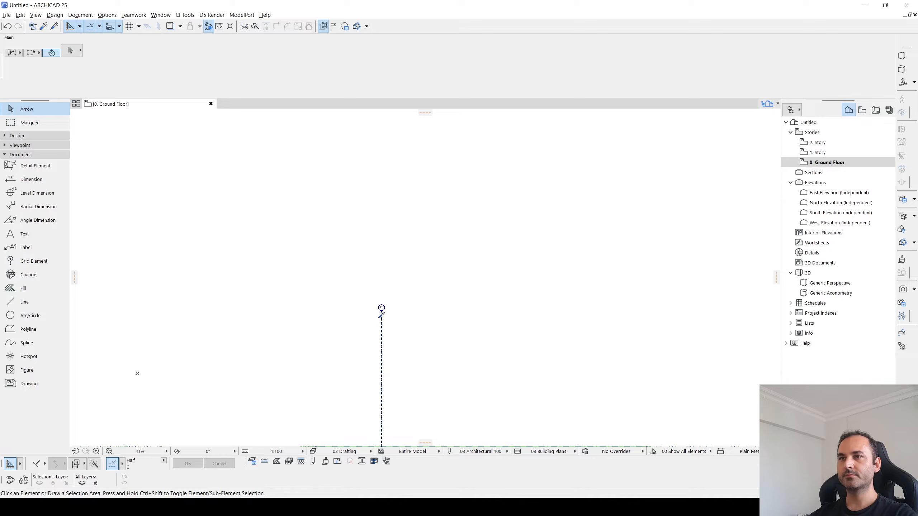
left_click(382, 318, "alt")
left_click(347, 325)
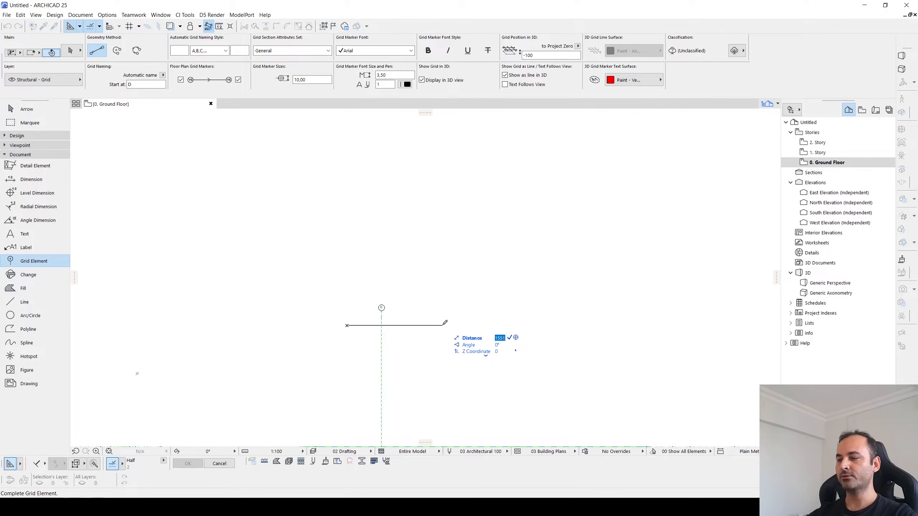
type("3000")
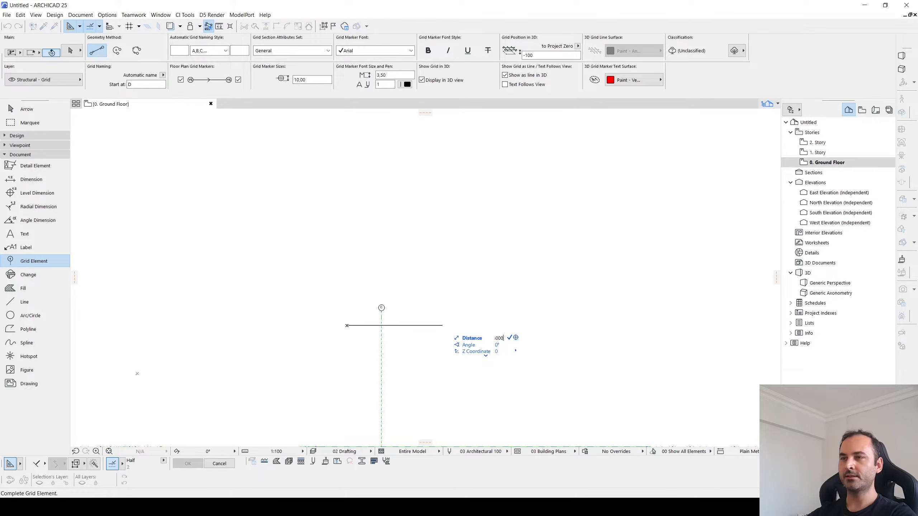
key("Return")
key("Return")
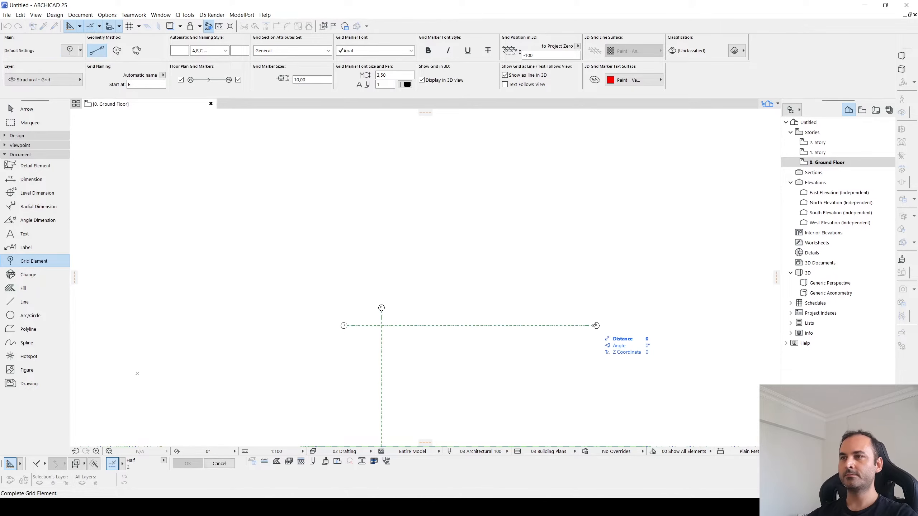
key("Escape")
key("Escape")
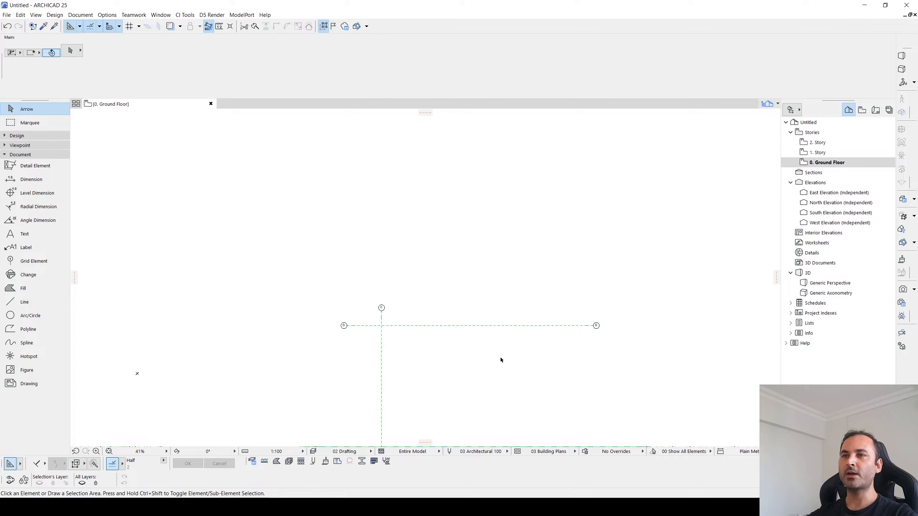
Multiply the horizontal grid line downward with Increment and Spread, making four copies at a spacing of 600
left_click_drag(499, 361, 476, 314)
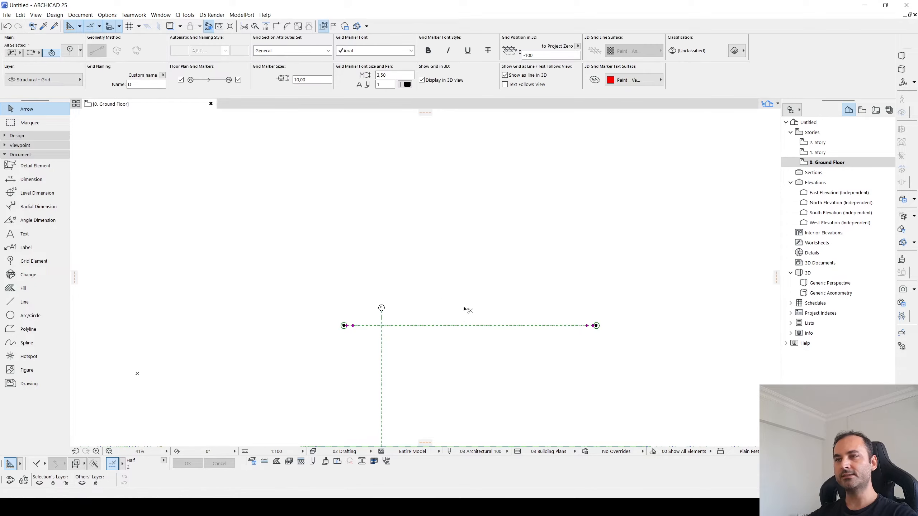
key("ctrl+u")
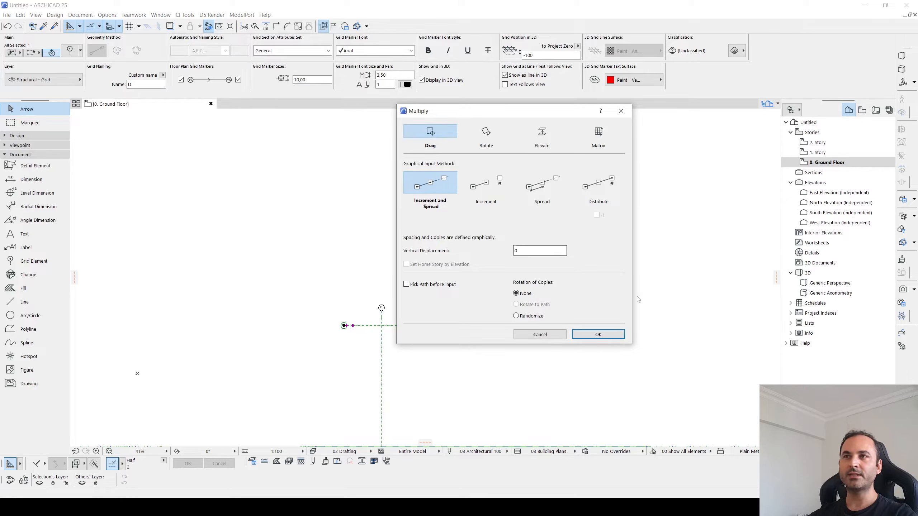
left_click(607, 337)
scroll(410, 340, "up", 3)
left_click(410, 328)
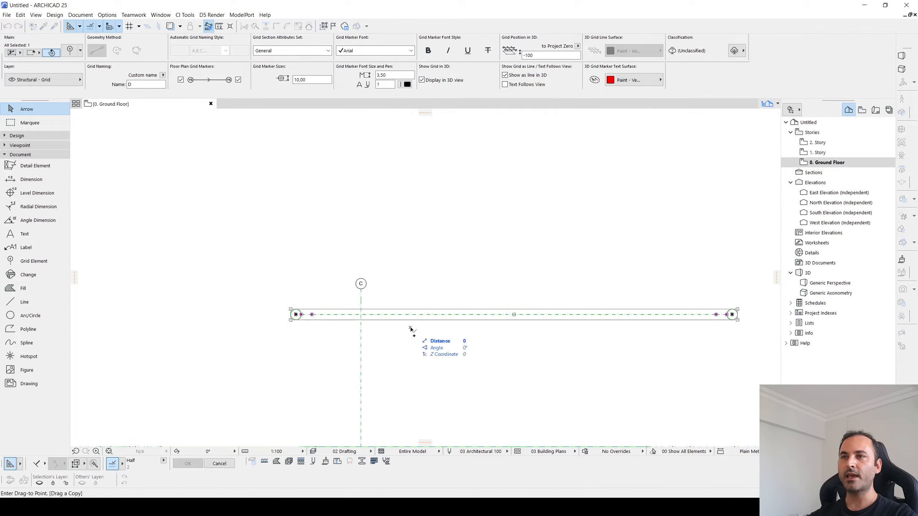
type("600")
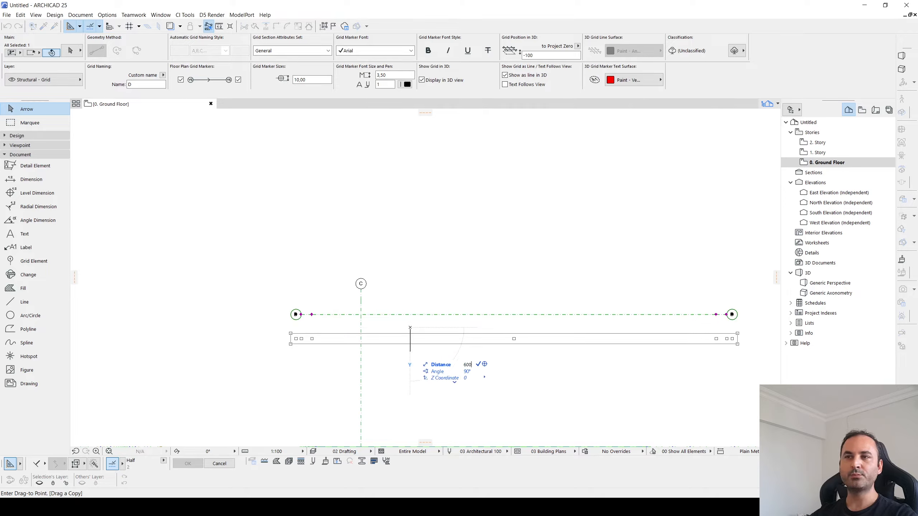
key("Return")
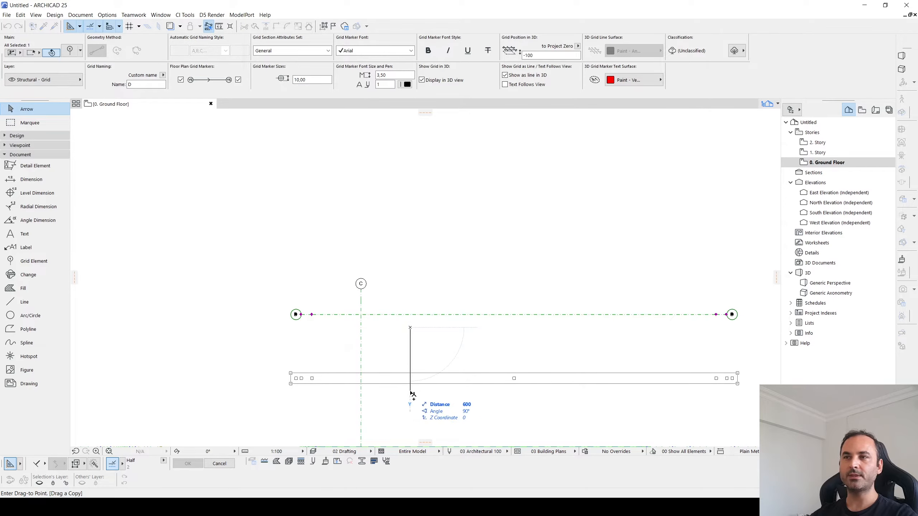
scroll(419, 392, "down", 2)
middle_click_drag(424, 393, 446, 241)
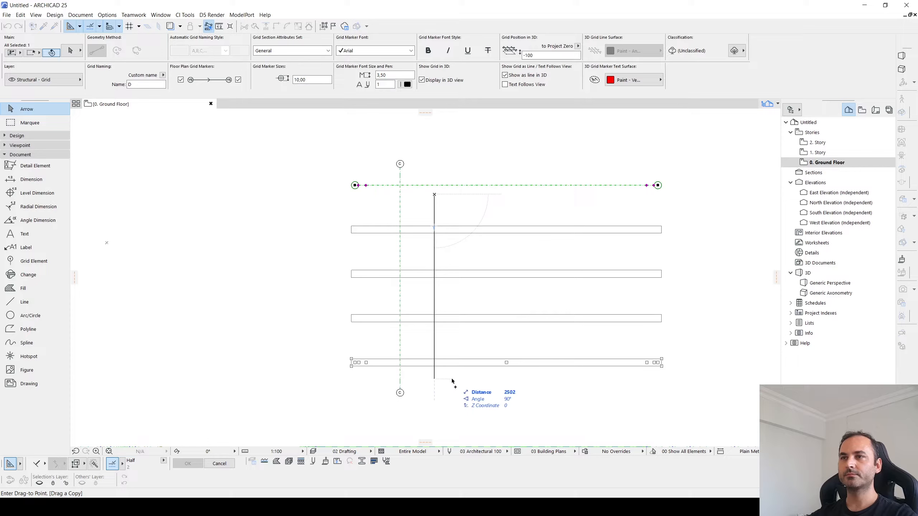
left_click(451, 377)
Move the five horizontal grid lines slightly downward and deselect them
key("ctrl+d")
left_click(485, 171)
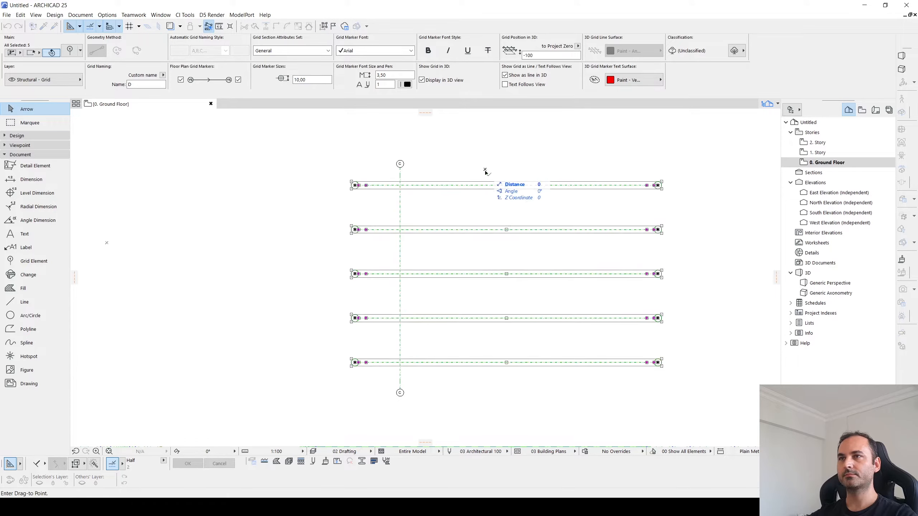
left_click(487, 175)
key("Escape")
Multiply the vertical grid line to the right with Increment and Spread, making five copies at a spacing of 600
left_click(401, 185)
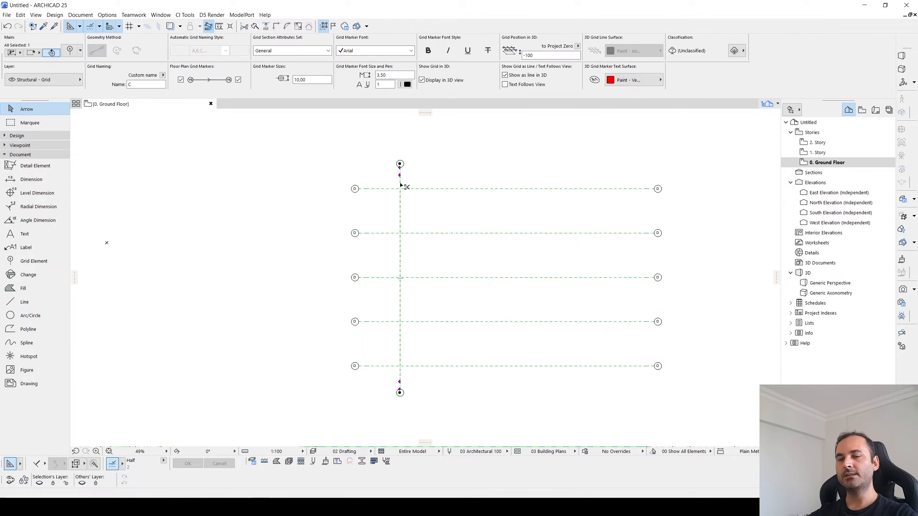
key("ctrl+u")
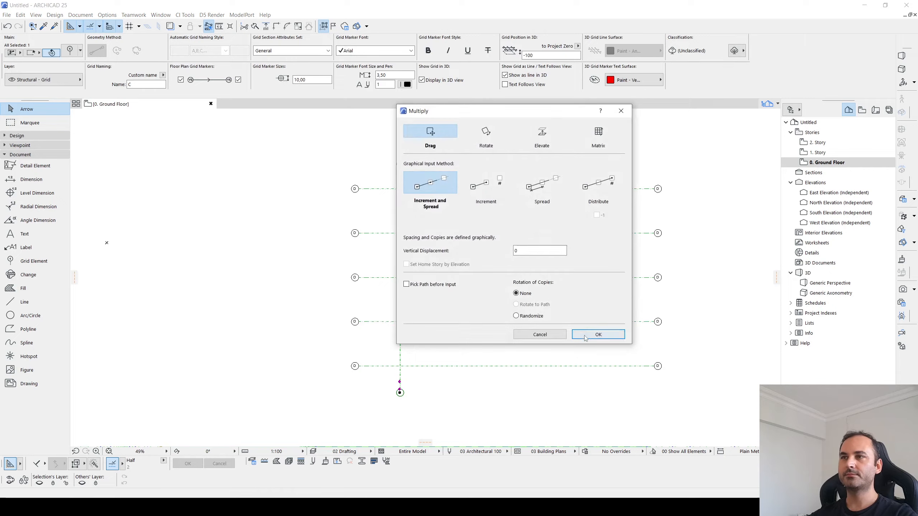
left_click(598, 335)
left_click(432, 171)
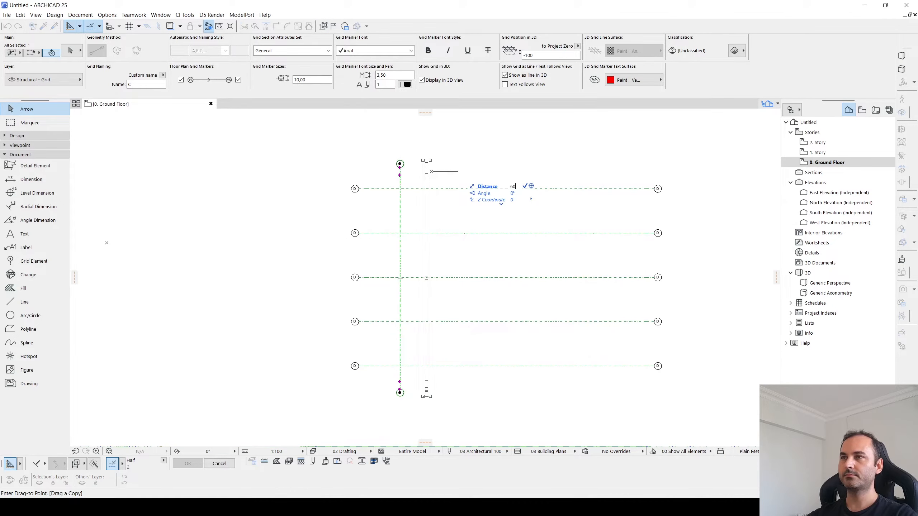
left_click(662, 174)
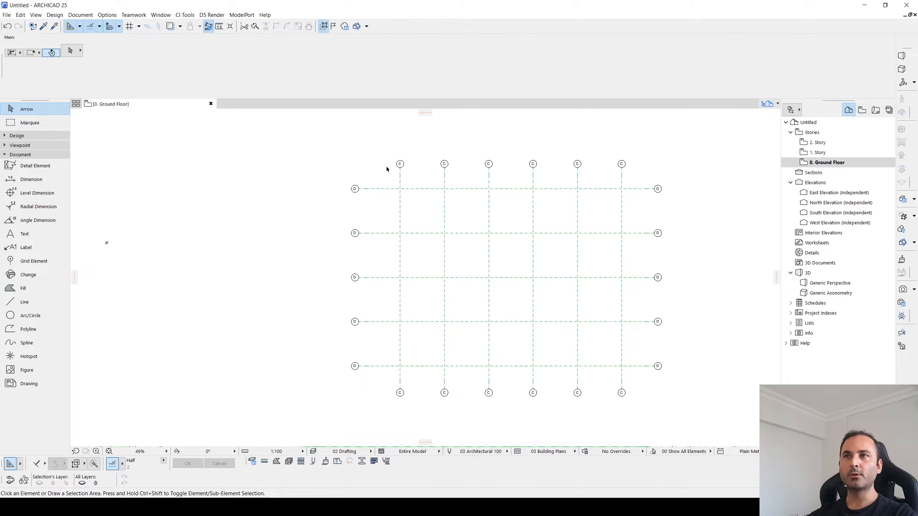
Select all eleven grid lines and set their custom name to A, then deselect them
left_click_drag(661, 182, 304, 122)
left_click_drag(364, 415, 327, 182)
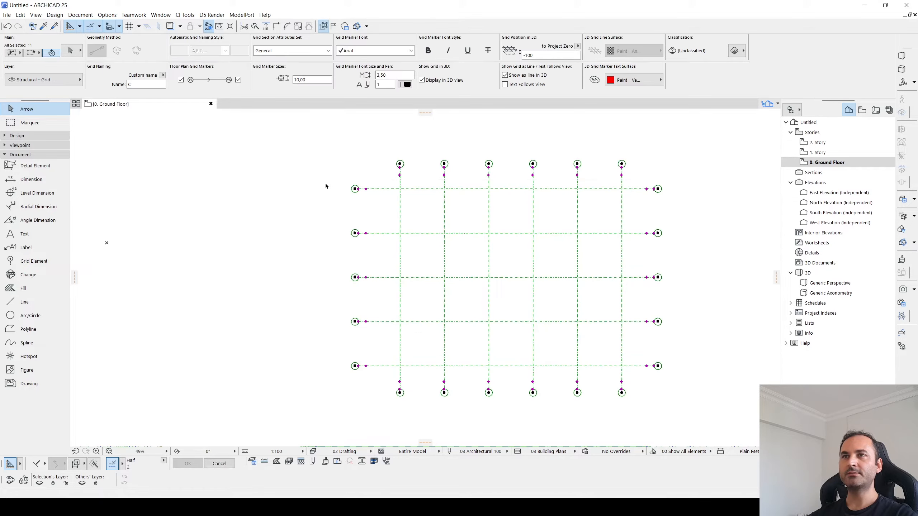
left_click(130, 84)
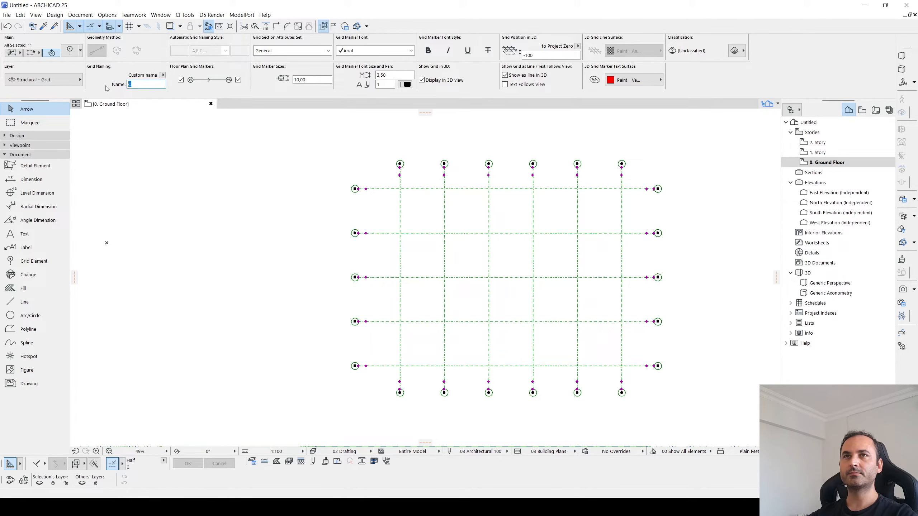
type("A")
left_click(284, 236)
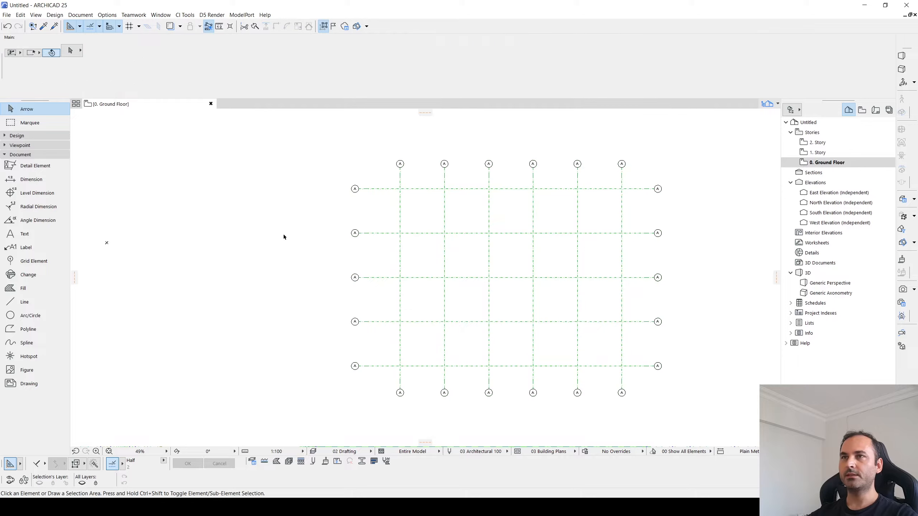
Rename the five horizontal grid lines as 1 and deselect them
left_click_drag(369, 404, 332, 199)
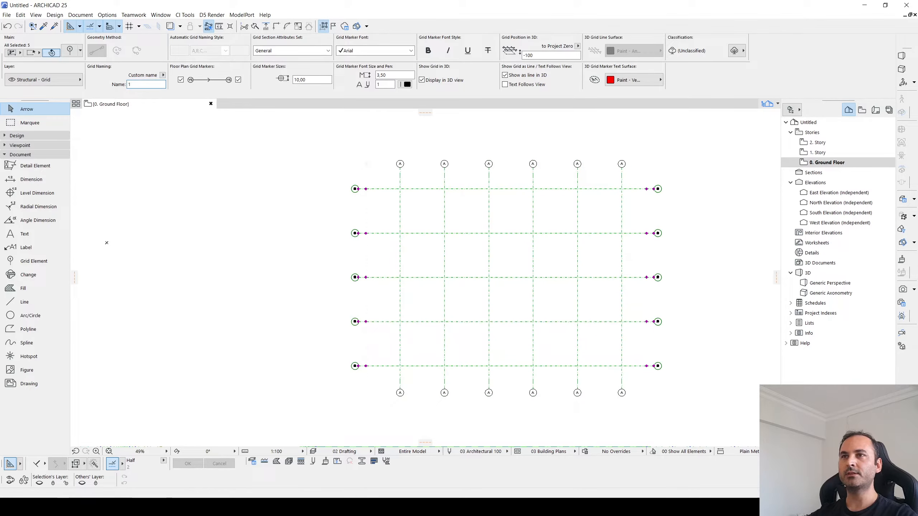
type("1")
left_click(276, 240)
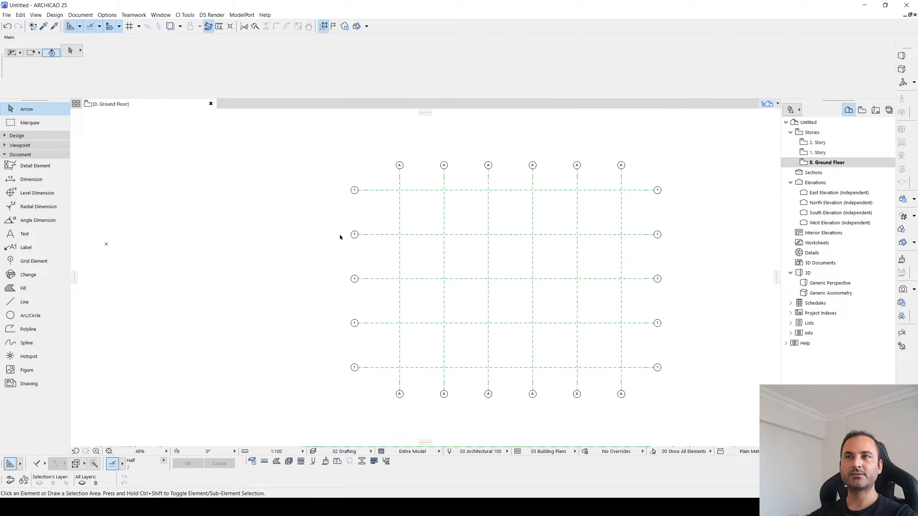
Insert a story below the Ground Floor with a height to next of 50, and open that story's plan
scroll(592, 271, "up", 1)
middle_click_drag(585, 274, 537, 279)
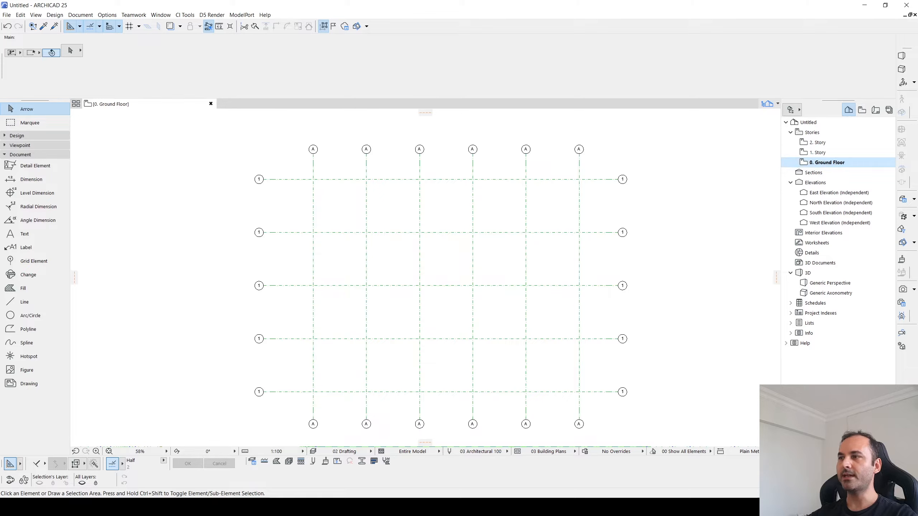
key("ctrl+7")
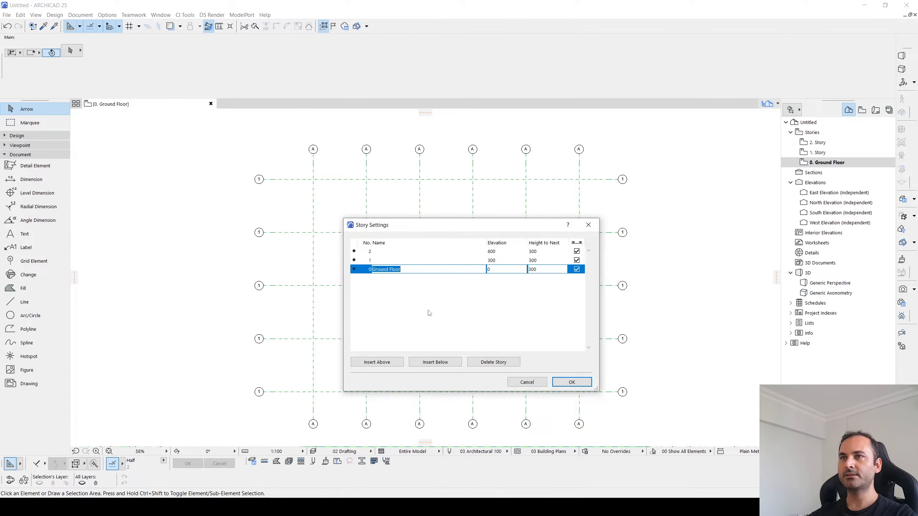
left_click(422, 365)
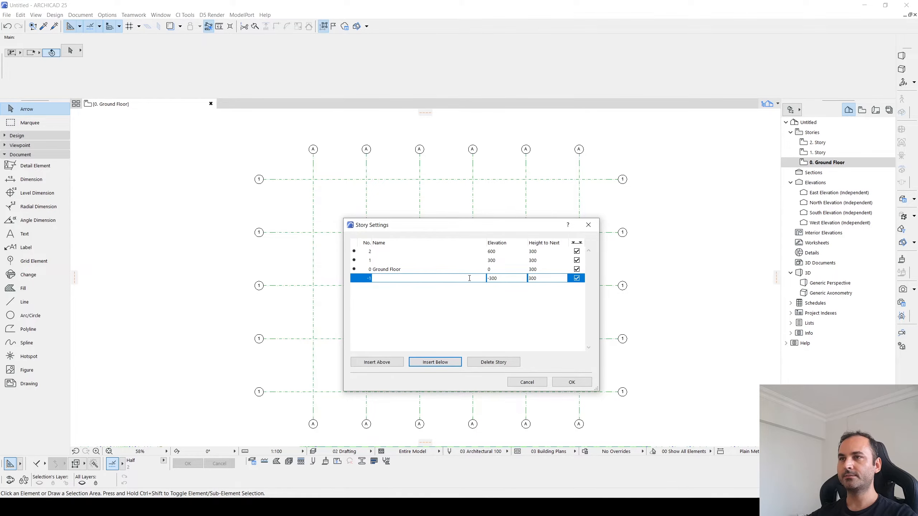
double_click(506, 279)
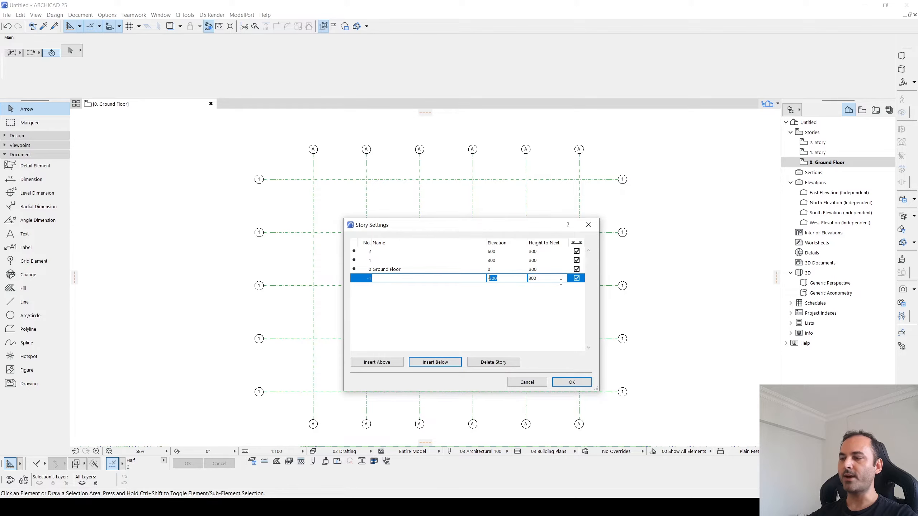
type("50")
key("Return")
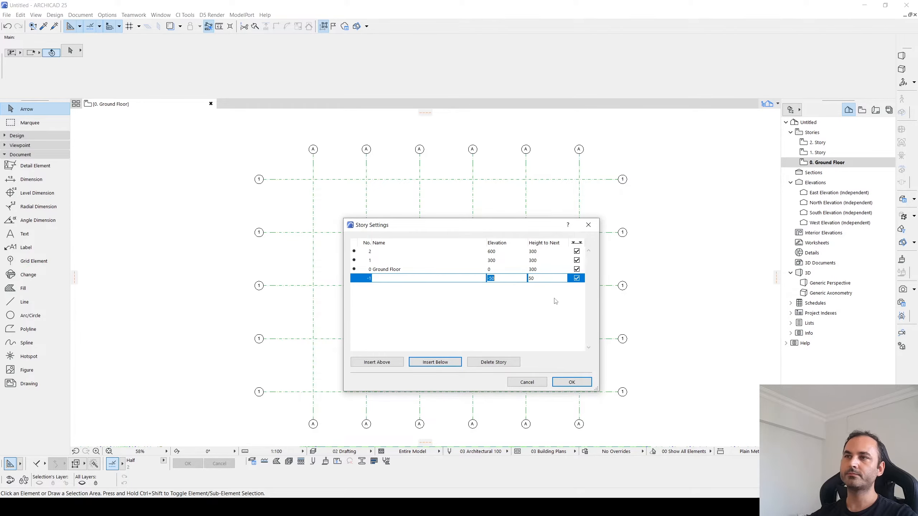
left_click(571, 382)
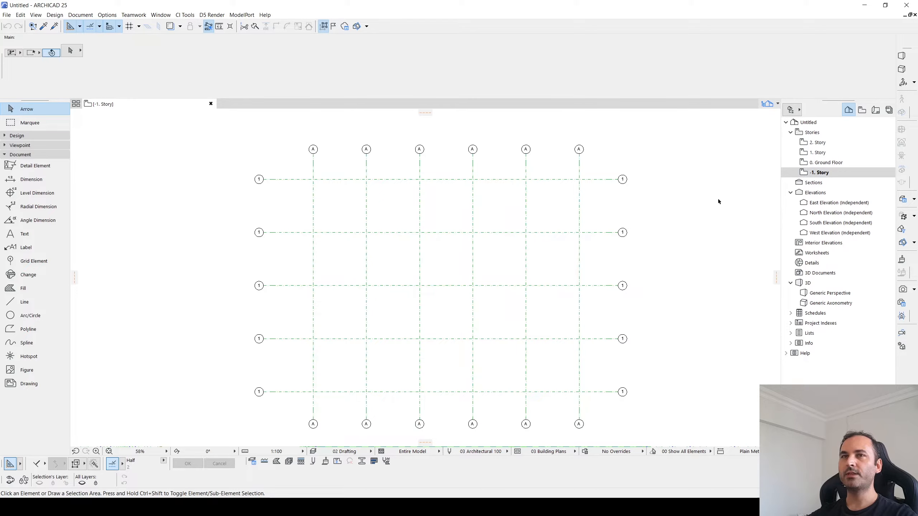
Configure the Column tool's default segment as Reinforced Concrete - Structural with a 50 × 50 rectangular section
left_click(16, 136)
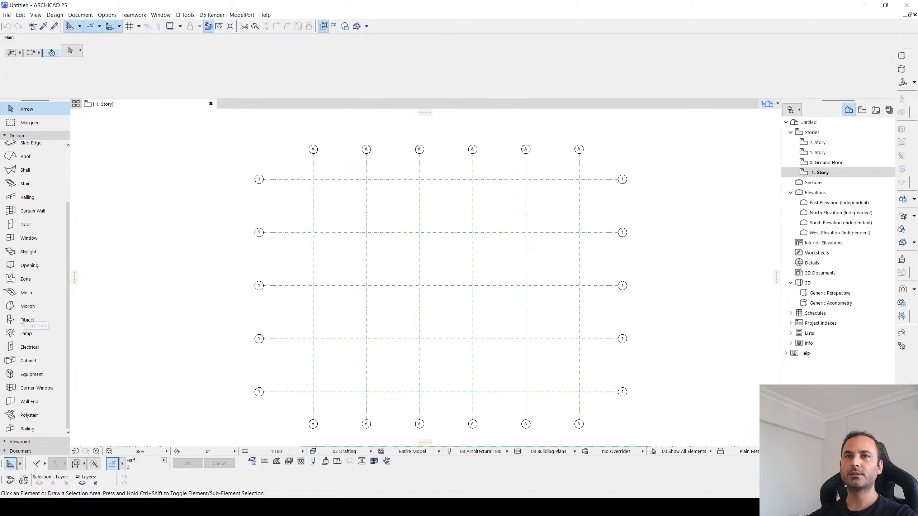
scroll(21, 307, "up", 3)
left_click(31, 163)
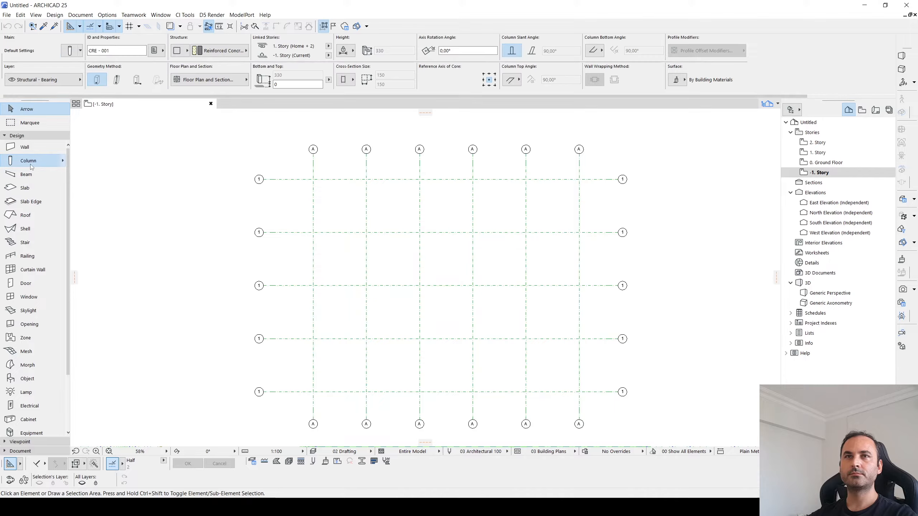
mouse_move(235, 268)
middle_mouse_down()
mouse_move(293, 272)
mouse_move(250, 272)
middle_mouse_up()
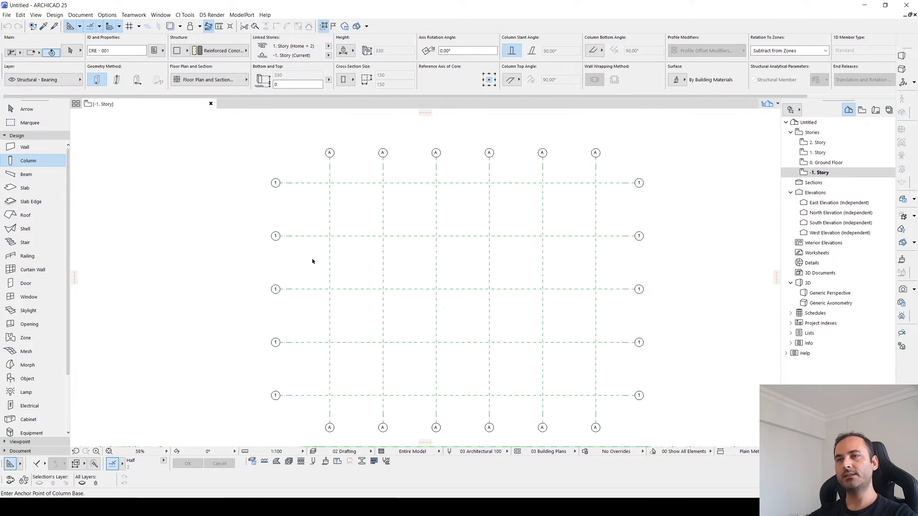
key("ctrl+t")
left_click(262, 82)
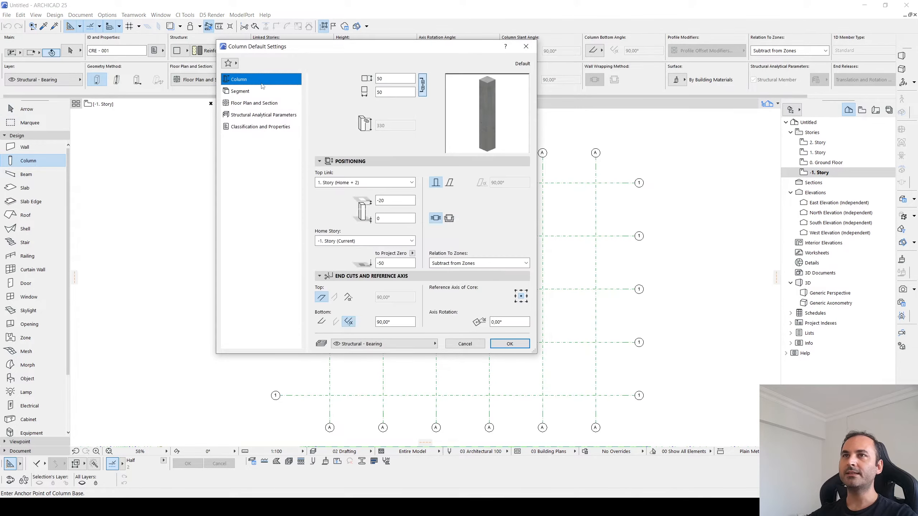
left_click(251, 92)
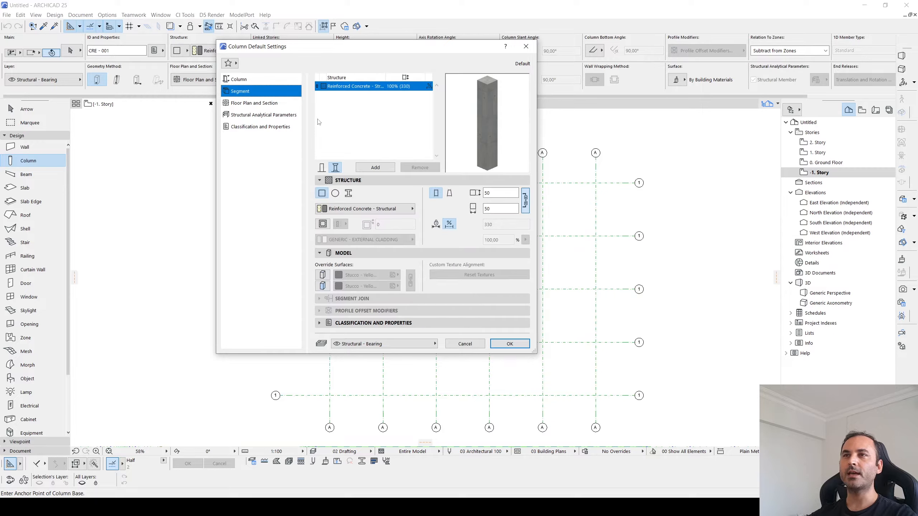
left_click(363, 208)
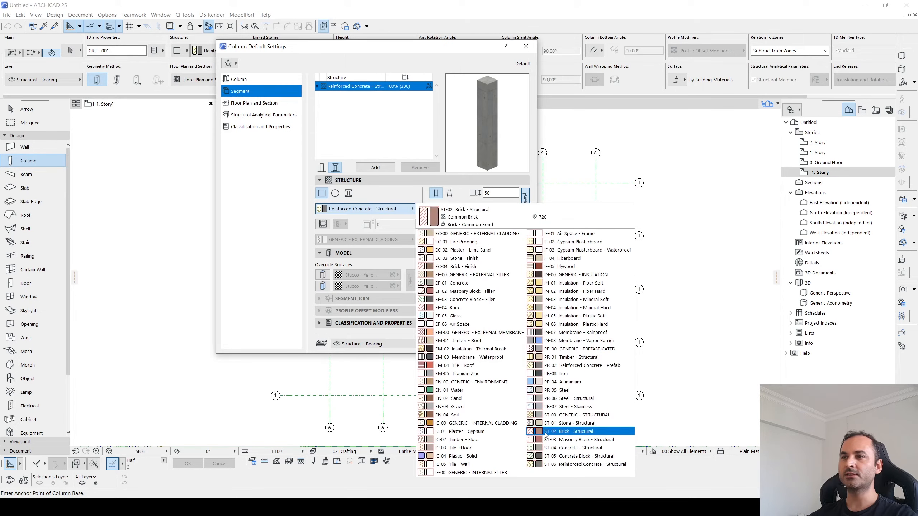
left_click(581, 465)
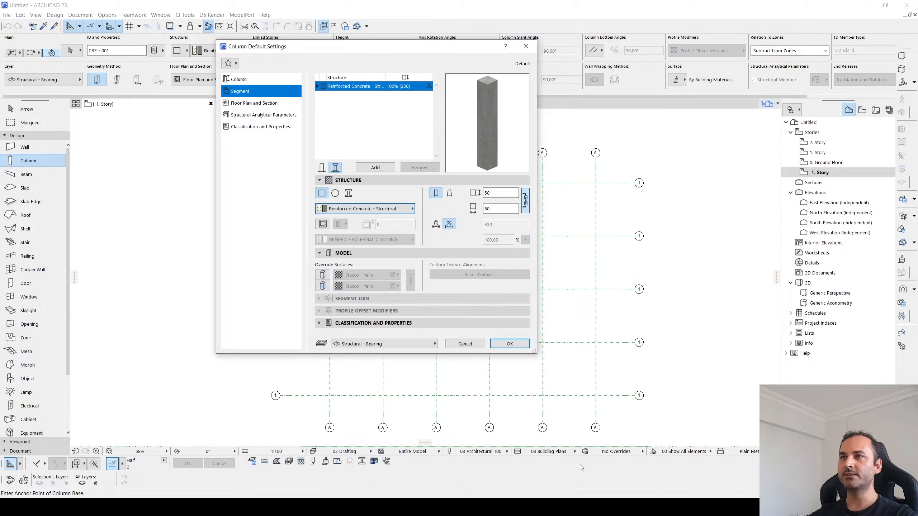
left_click(484, 191)
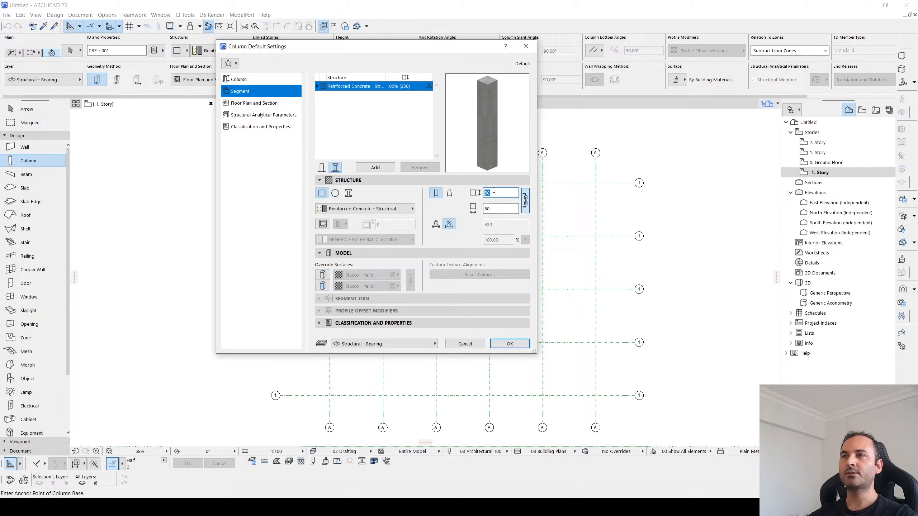
left_click(501, 207)
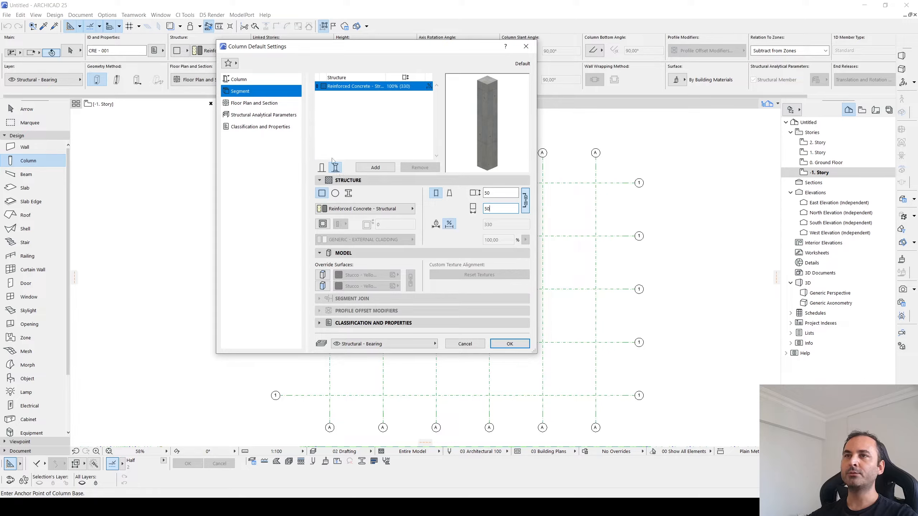
Add a second, lower column segment with a fixed height of 50 and a 150 × 150 section, and accept the column settings
left_click(377, 170)
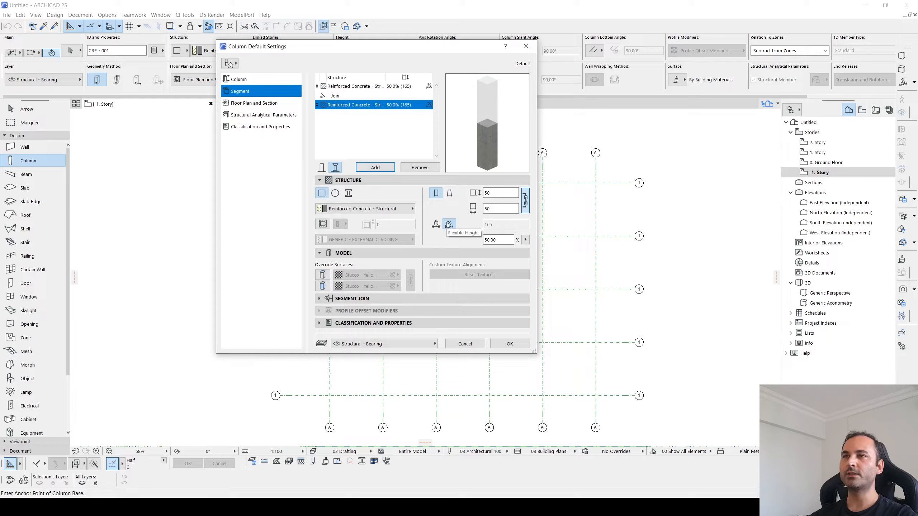
left_click(435, 226)
double_click(497, 225)
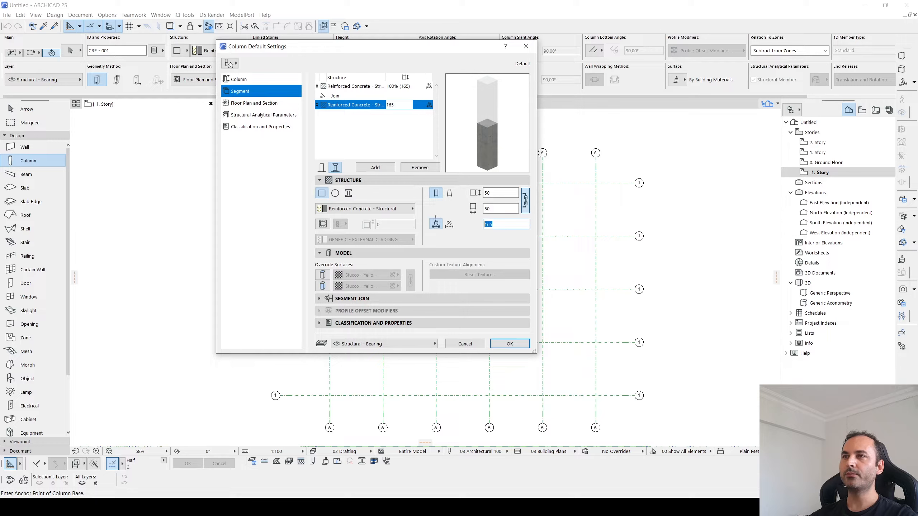
type("5")
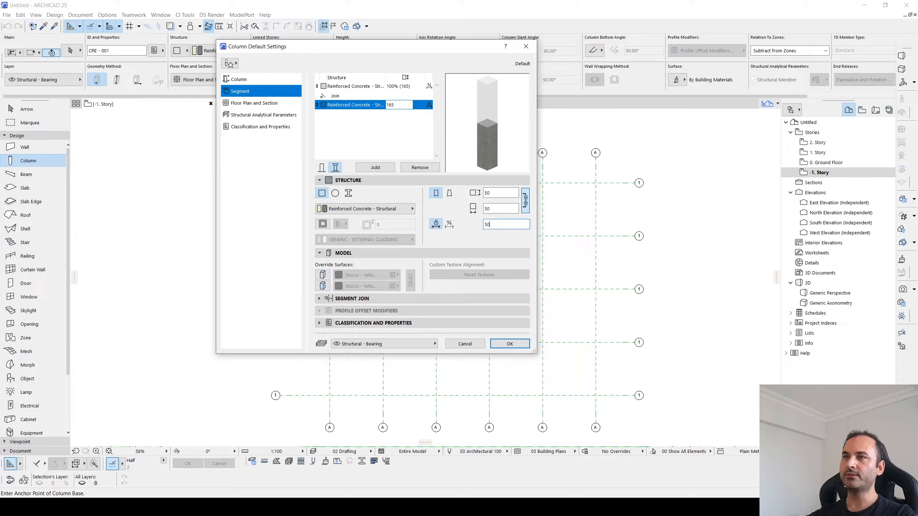
type("0")
left_click(501, 209)
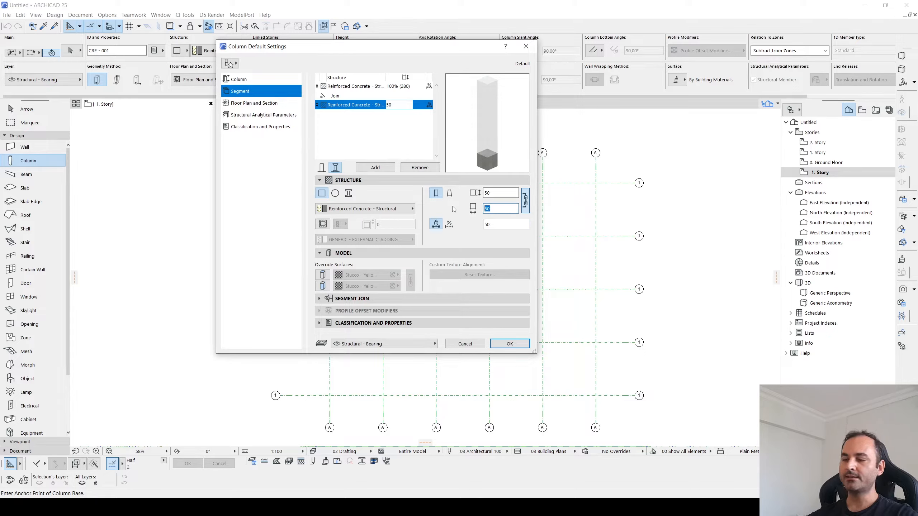
type("150")
key("shift+Tab")
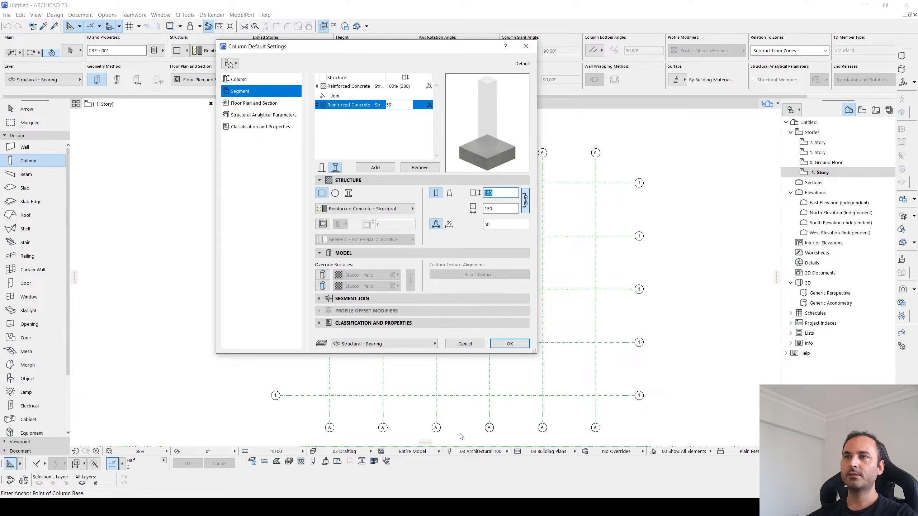
left_click(494, 344)
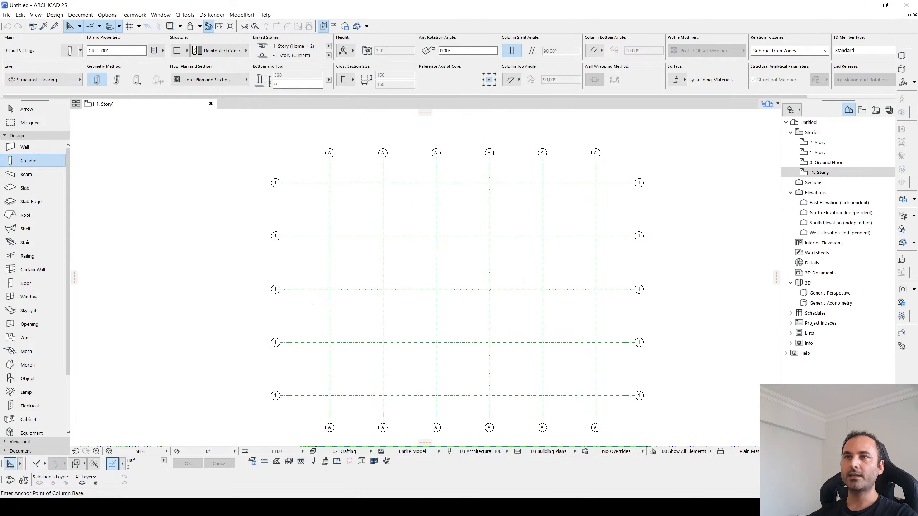
Place a column at the upper-left grid intersection and multiply it downward, with one copy on each of the other four horizontal grid lines
left_click(329, 183)
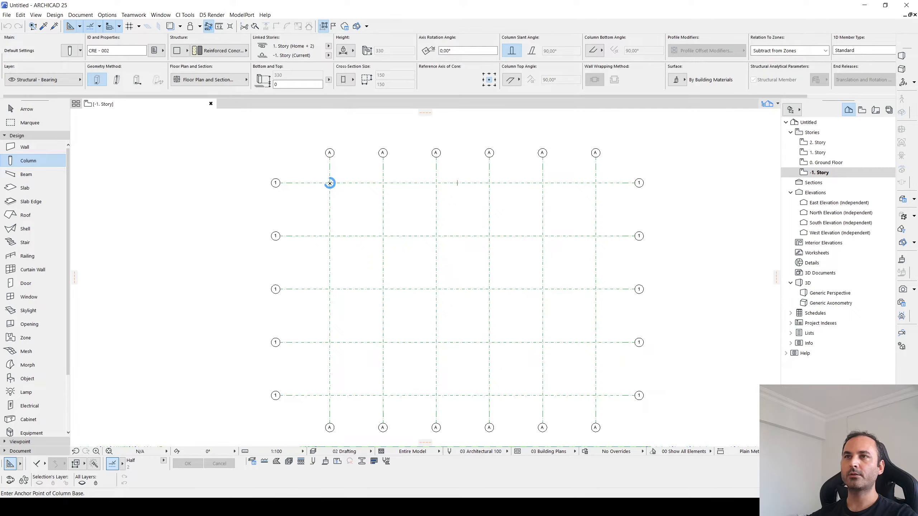
scroll(307, 185, "up", 4)
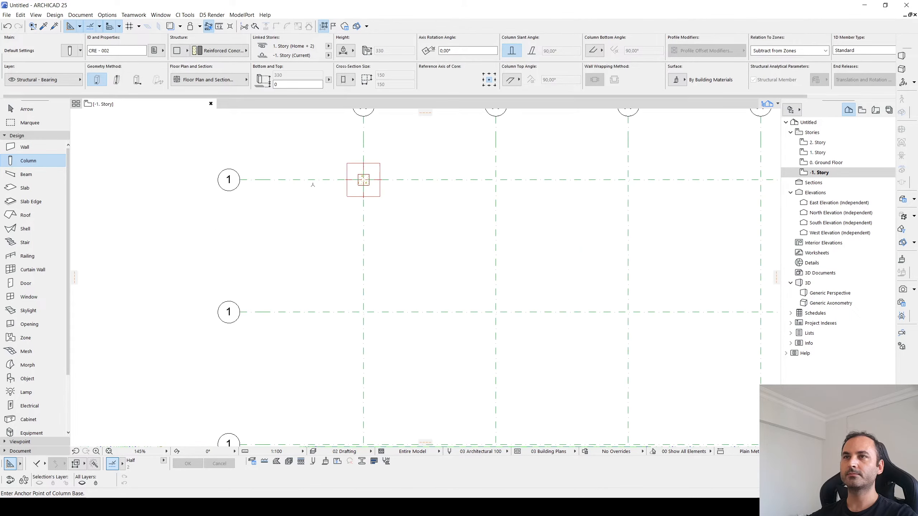
left_click(379, 165, "shift")
scroll(379, 167, "down", 4)
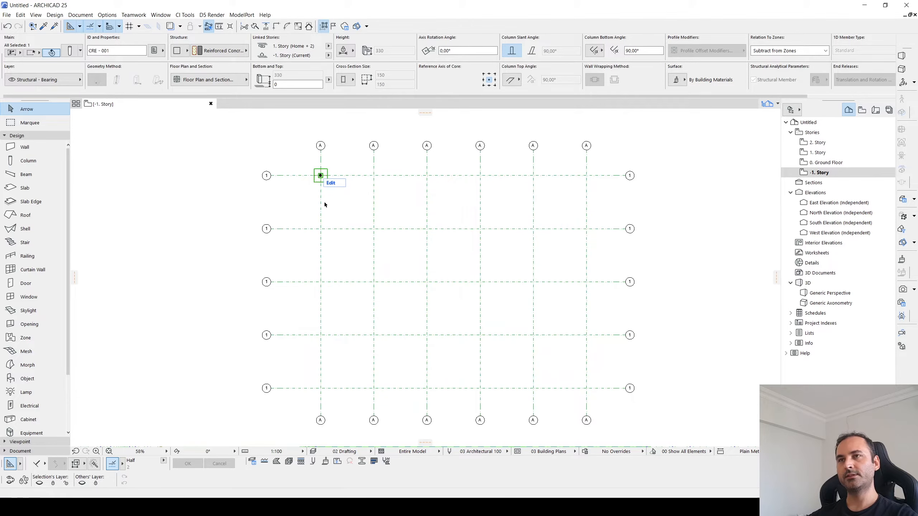
key("ctrl+u")
left_click(599, 336)
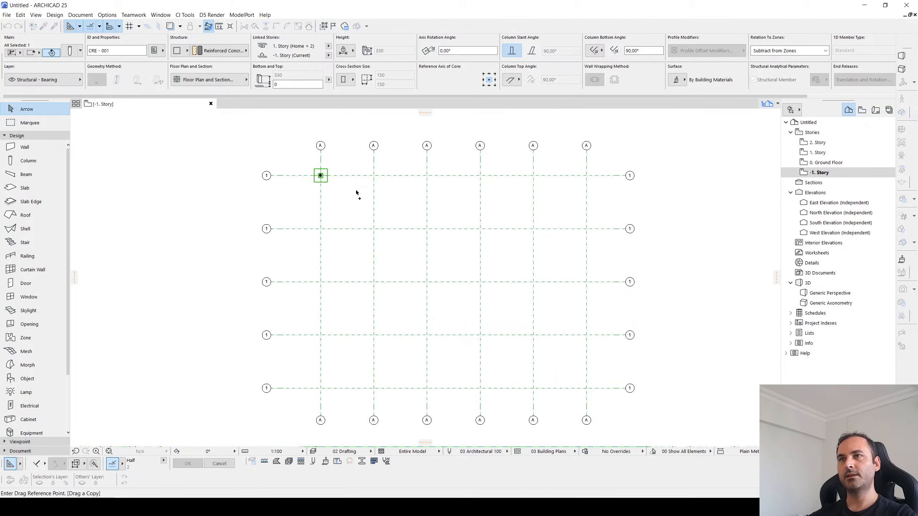
left_click(351, 176)
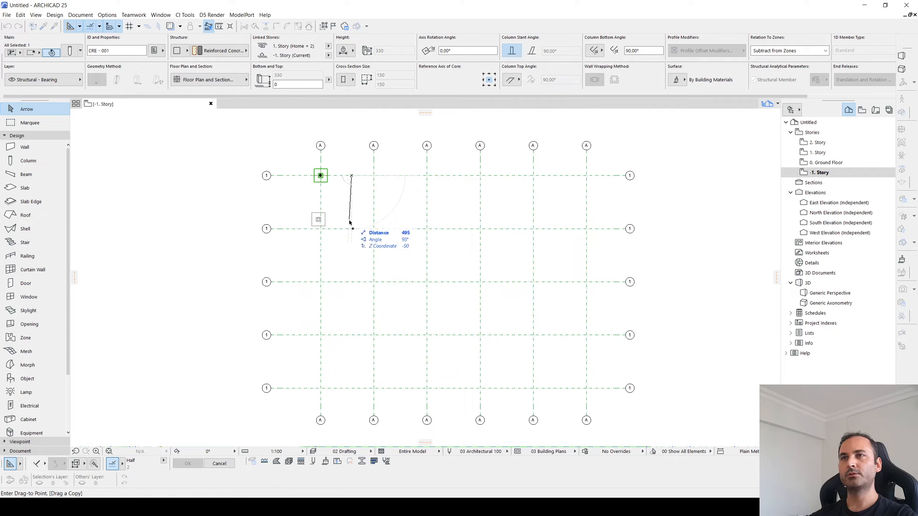
left_click(351, 389)
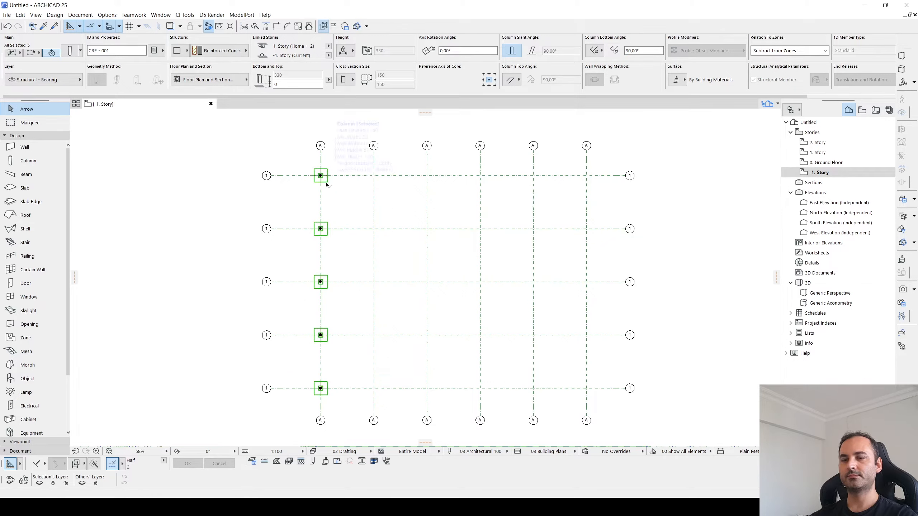
Multiply the five columns to the right with Increment and Spread, one set on each remaining vertical grid line, and deselect them
left_click(594, 333)
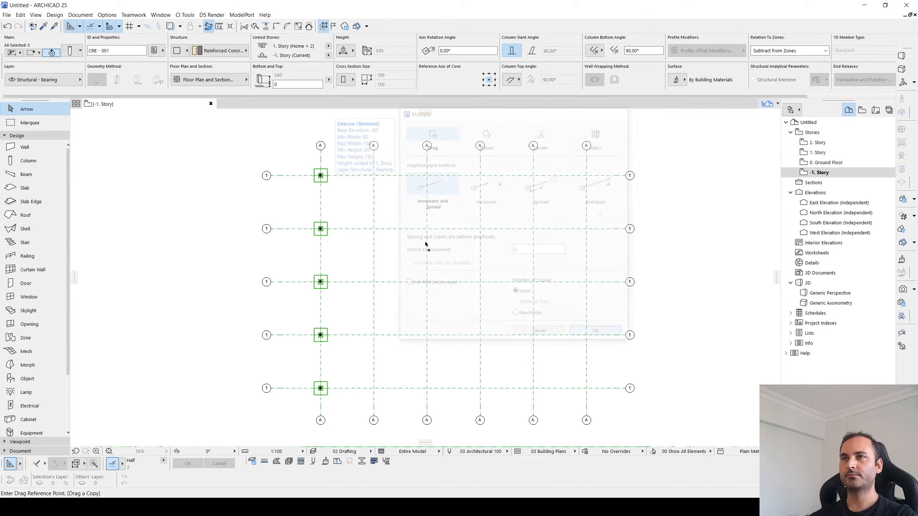
left_click(321, 157)
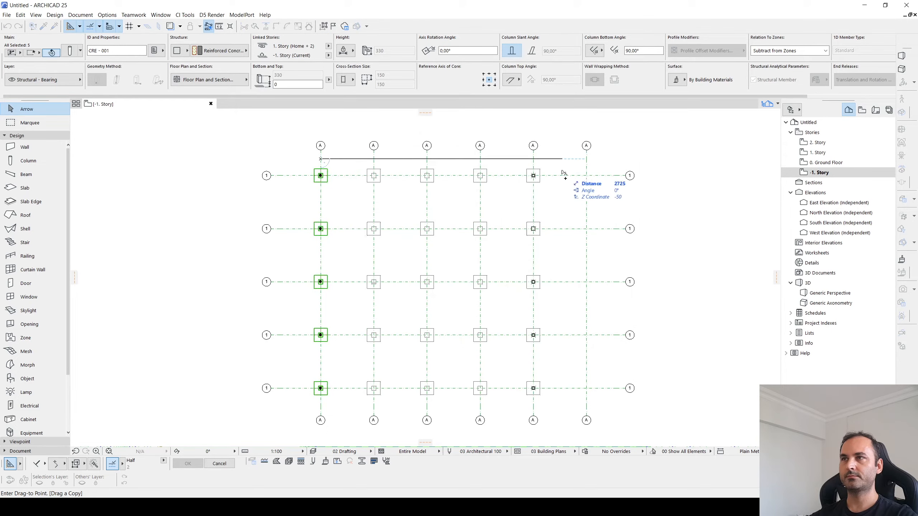
left_click(585, 167)
left_click(545, 167)
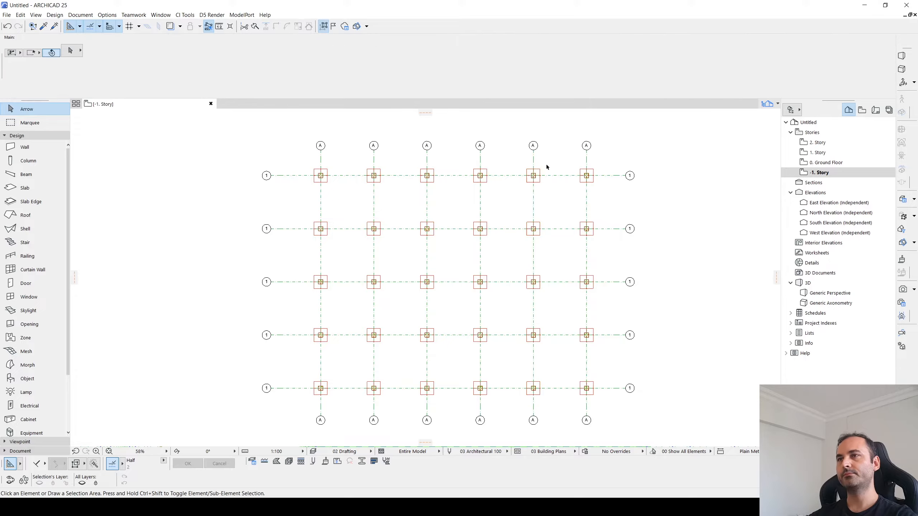
Switch to the 3D view and orbit around the columns to examine how their footings sit relative to the grid
scroll(544, 167, "down", 1)
middle_click_drag(544, 186, 507, 195)
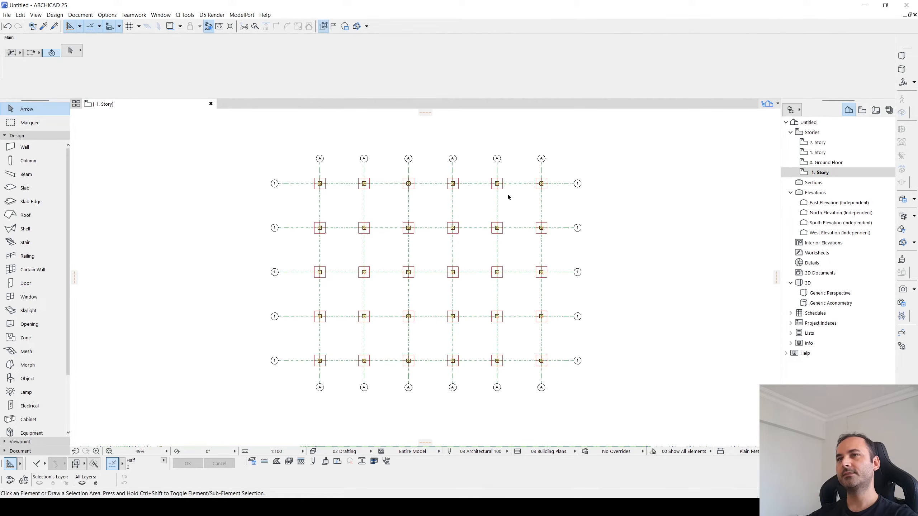
key("F3")
scroll(544, 280, "up", 3)
middle_click_drag(545, 283, 527, 263, "shift")
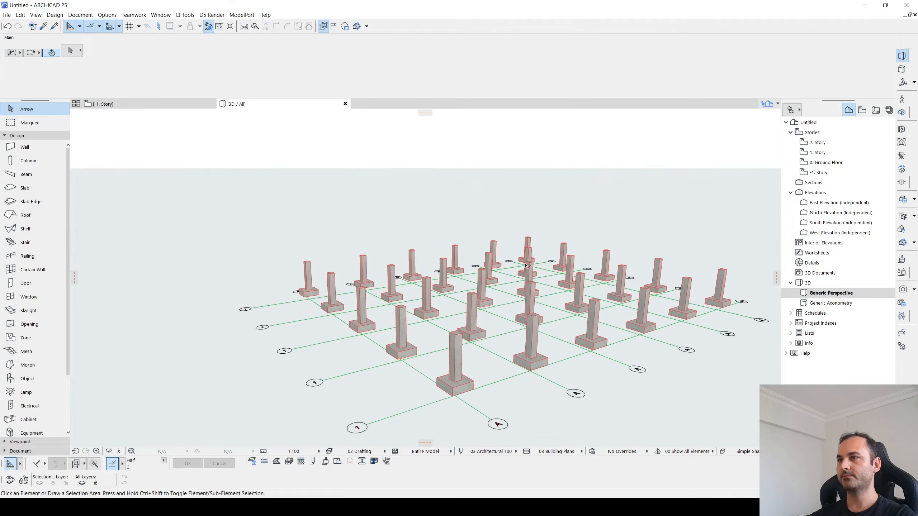
middle_click_drag(469, 268, 410, 279, "shift")
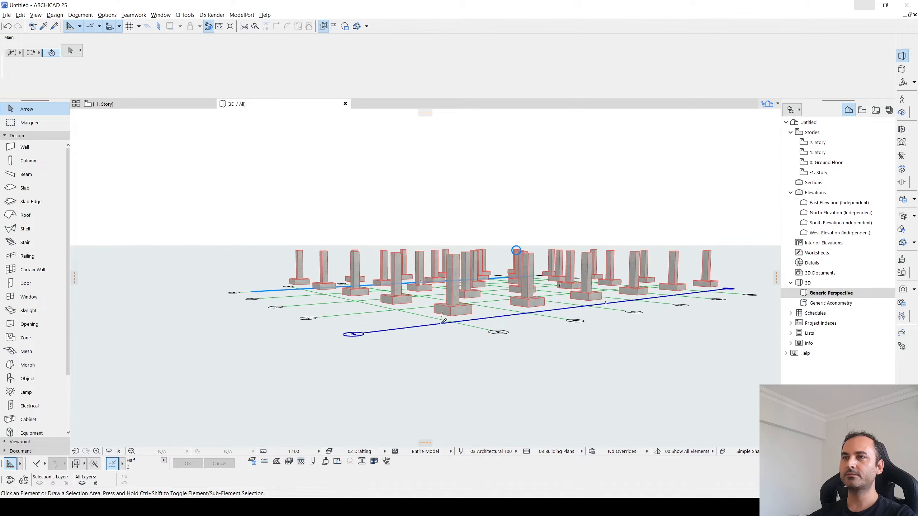
Select all the grid elements, set their 3D position relative to Project Zero to -50, and deselect them
left_click(432, 321)
key("w")
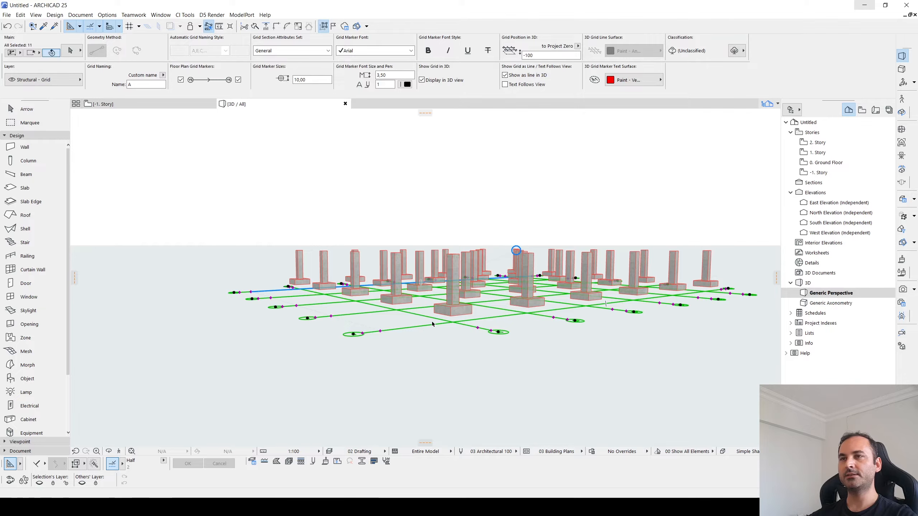
key("ctrl+t")
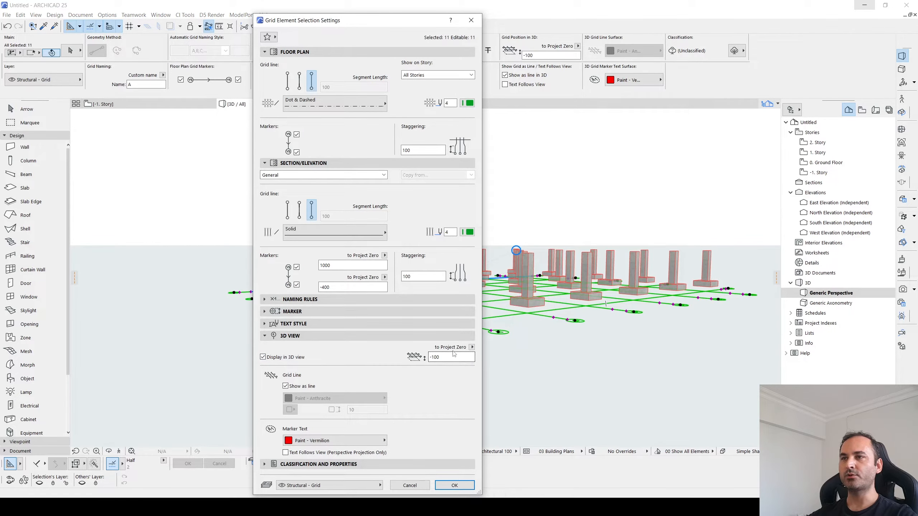
left_click_drag(443, 357, 437, 358)
type("50")
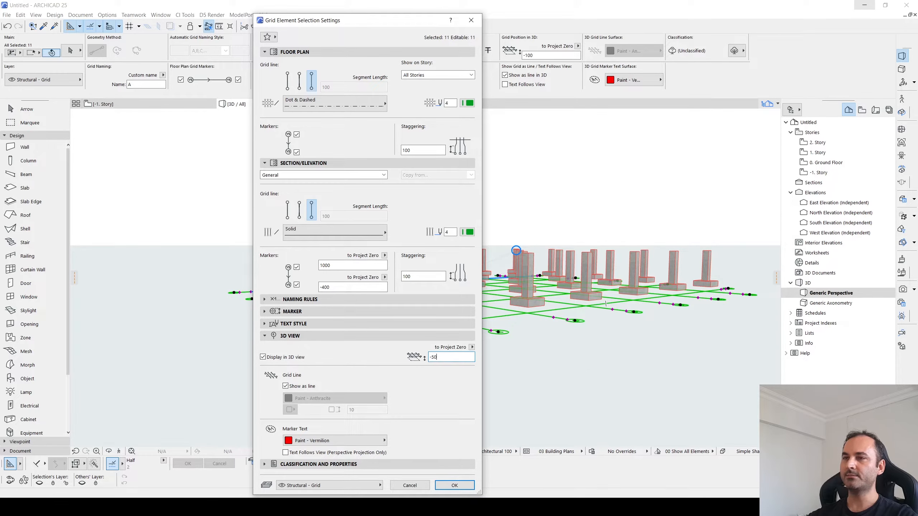
left_click(454, 485)
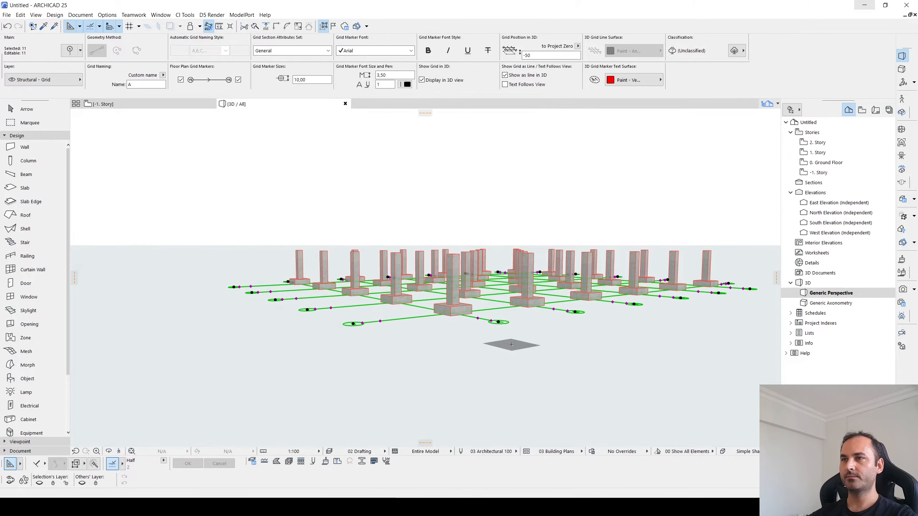
key("Escape")
key("Escape")
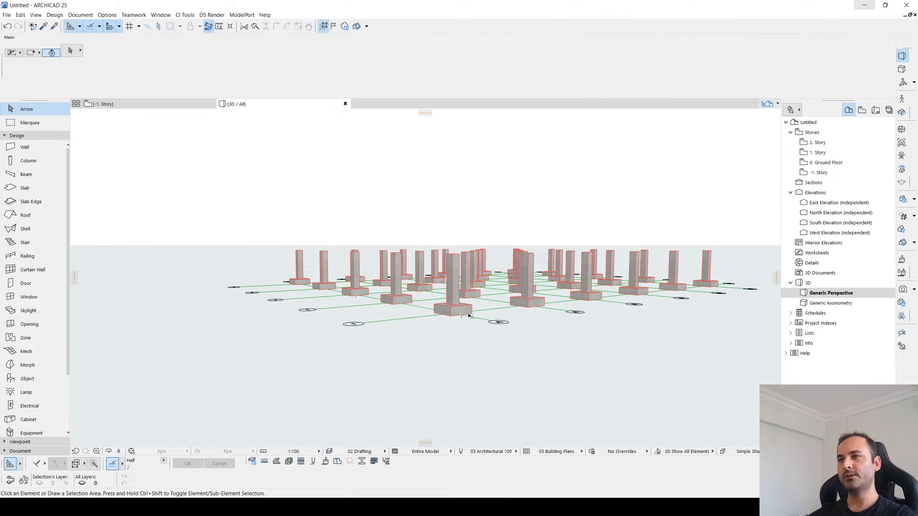
Inspect the raised grid around the footings in 3D, and return to the -1. Story floor plan
scroll(464, 317, "up", 3)
middle_click_drag(464, 317, 446, 327, "shift")
key("F2")
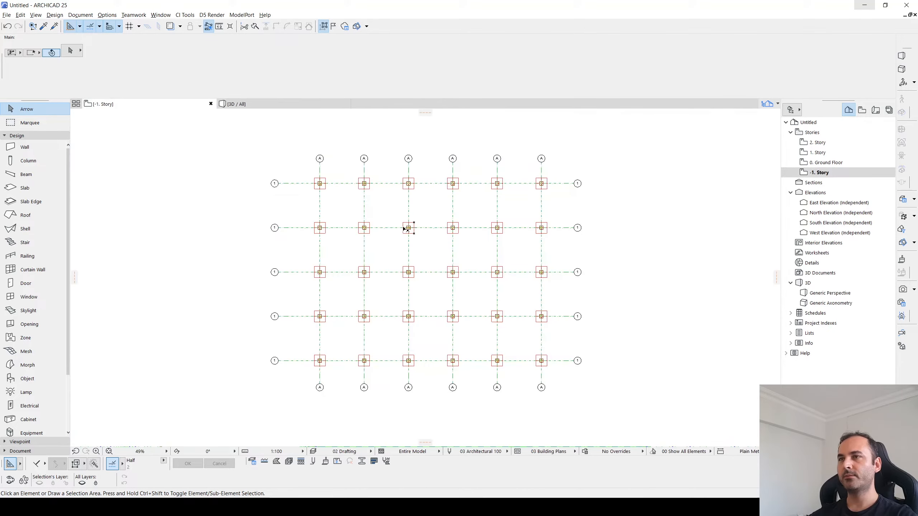
scroll(320, 222, "up", 6)
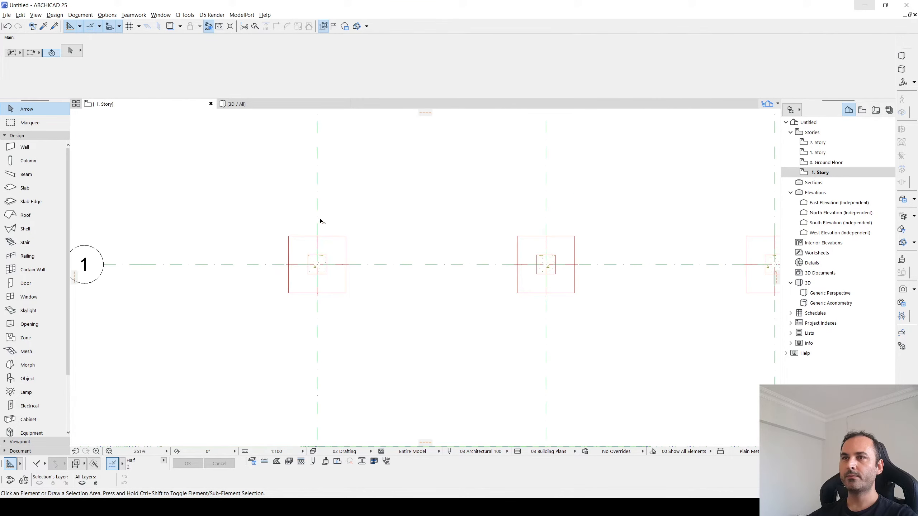
scroll(286, 203, "down", 2)
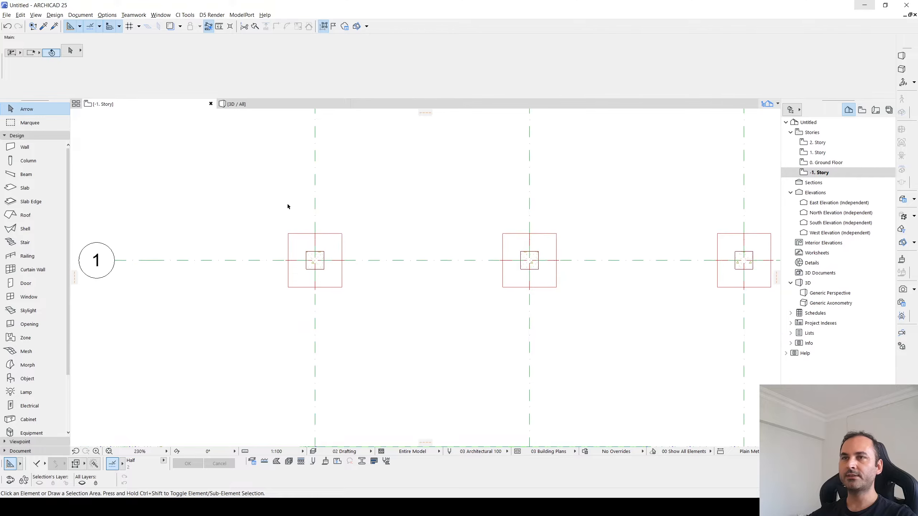
left_click(320, 223, "alt")
key("ctrl+a")
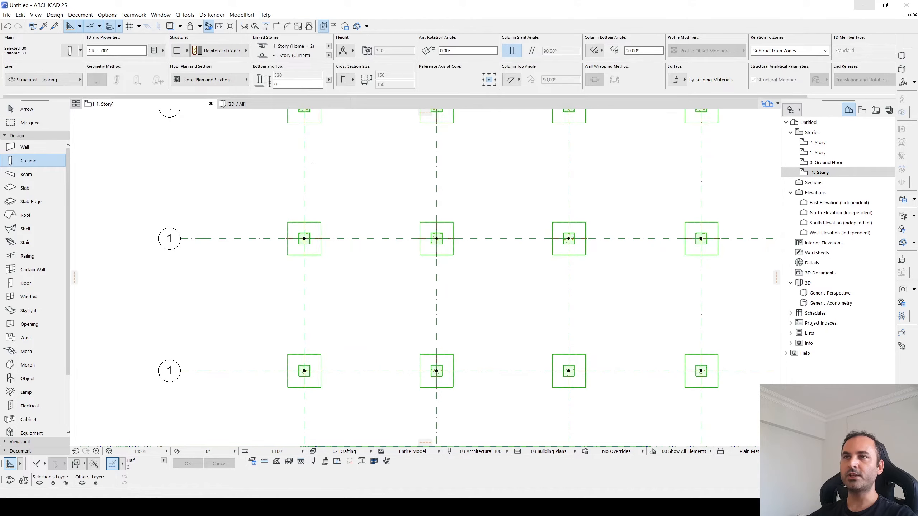
middle_click_drag(312, 164, 324, 190)
scroll(311, 299, "down", 4)
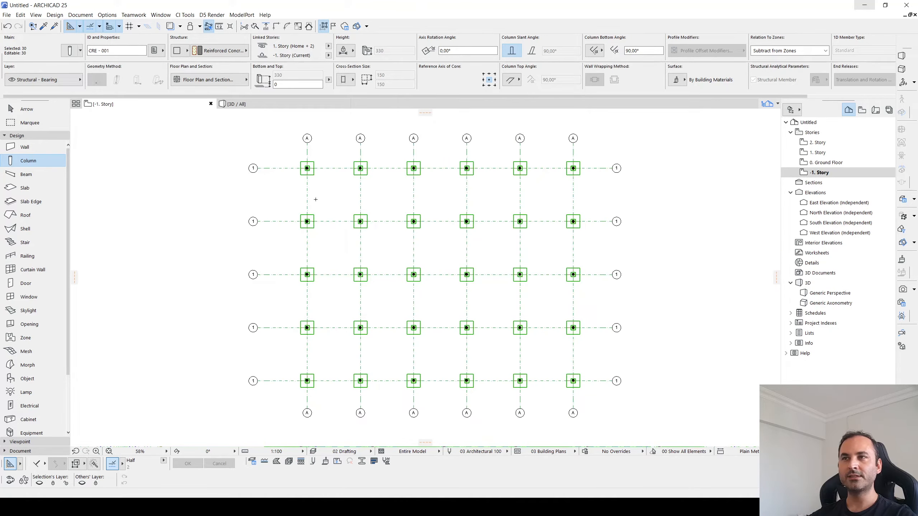
key("Escape")
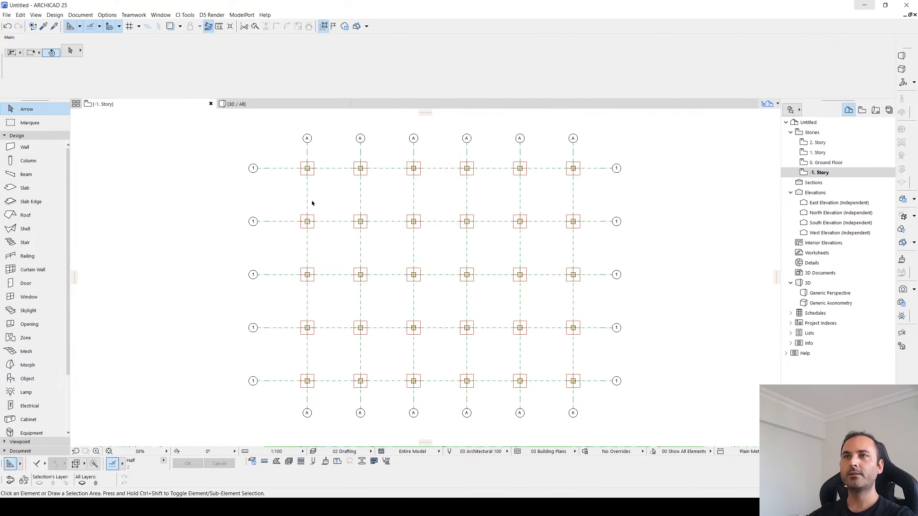
Select all the columns, change their floor plan Uncut Line Pen to grey pen 81, and deselect them
scroll(313, 201, "up", 2)
middle_click_drag(312, 201, 334, 218)
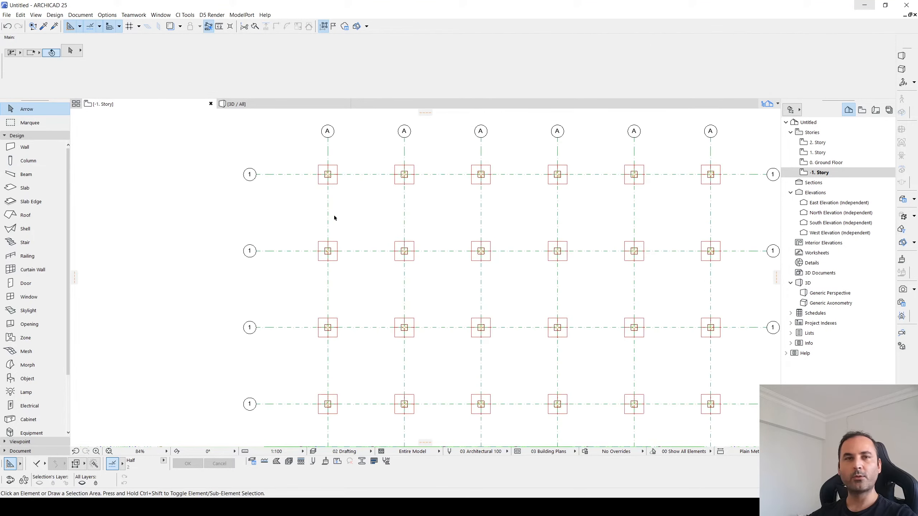
left_click(337, 166, "alt")
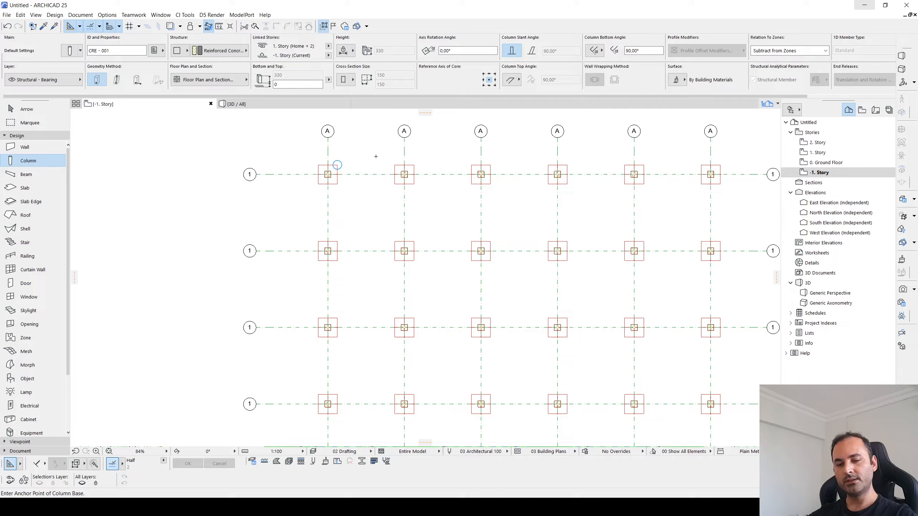
key("ctrl+a")
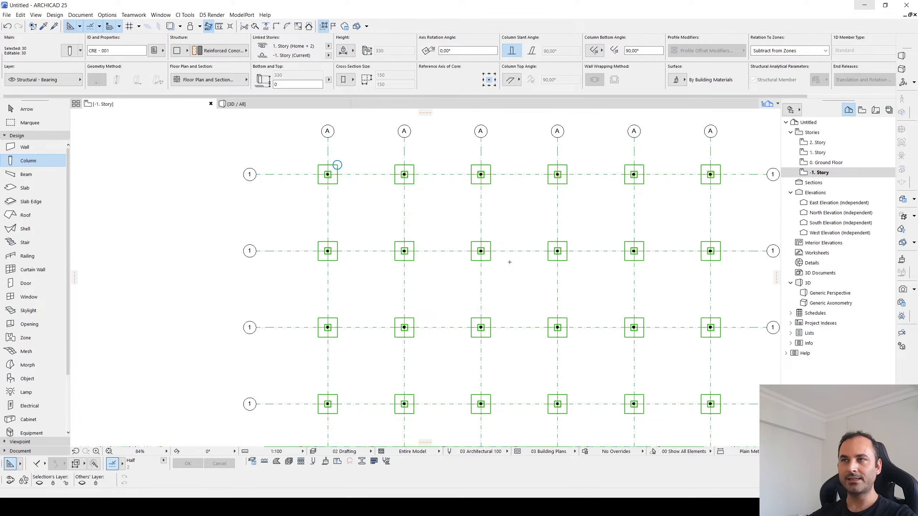
scroll(509, 262, "down", 2)
middle_click_drag(451, 251, 383, 214)
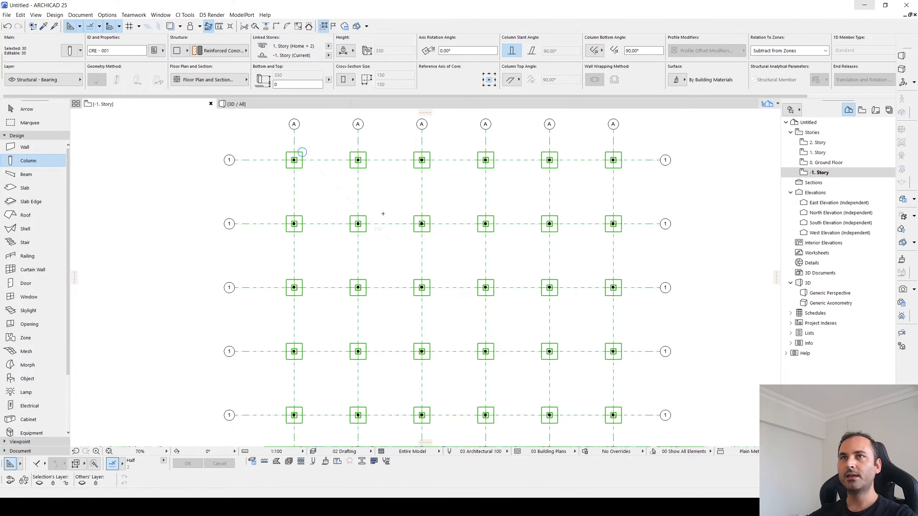
left_click(191, 83)
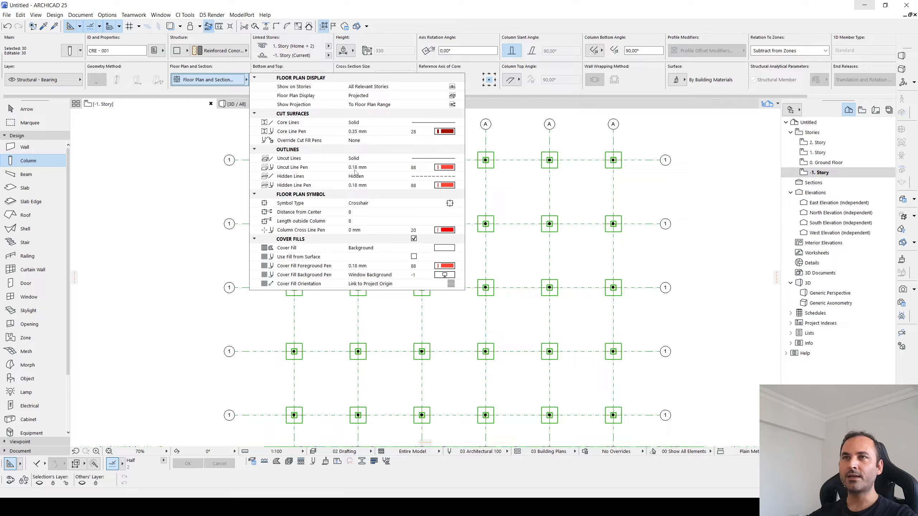
left_click(445, 169)
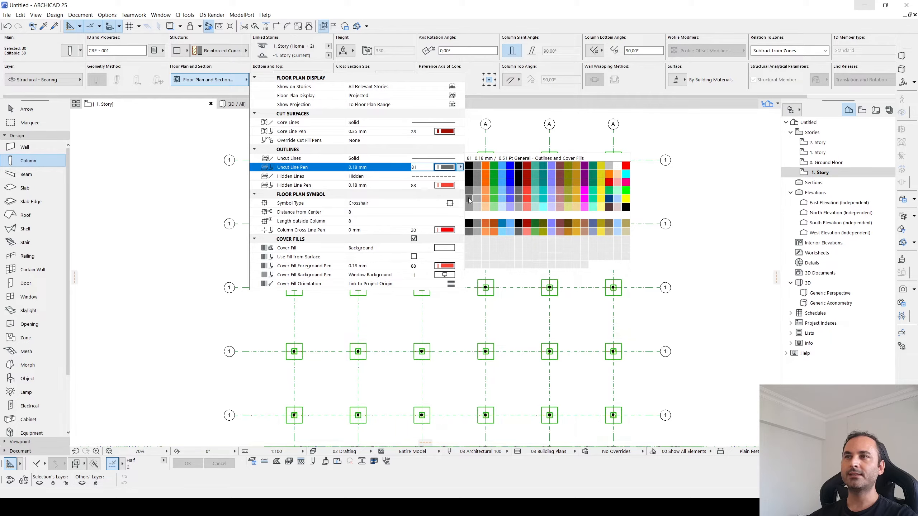
left_click(469, 201)
key("Escape")
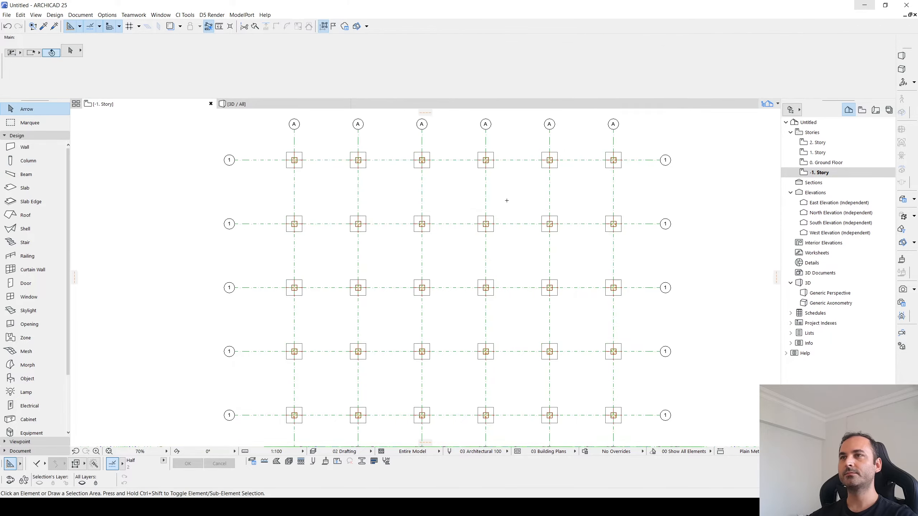
Select all the columns, set their floor plan Symbol Type to Plain in the column settings, and deselect them
scroll(348, 211, "up", 4)
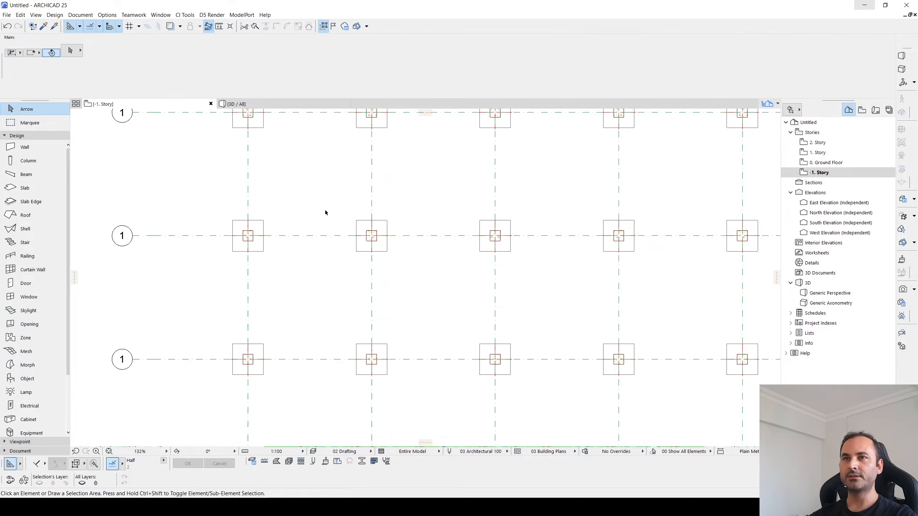
scroll(326, 212, "down", 4)
key("ctrl+a")
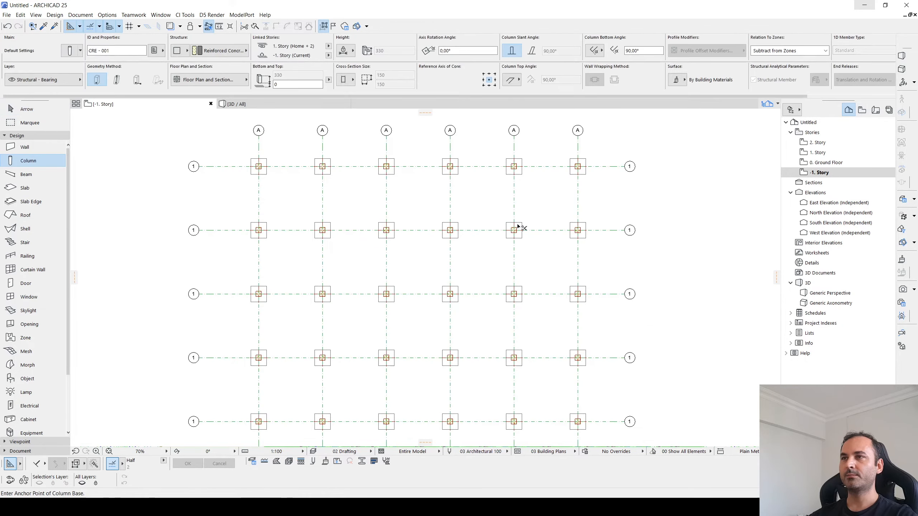
scroll(517, 229, "up", 9)
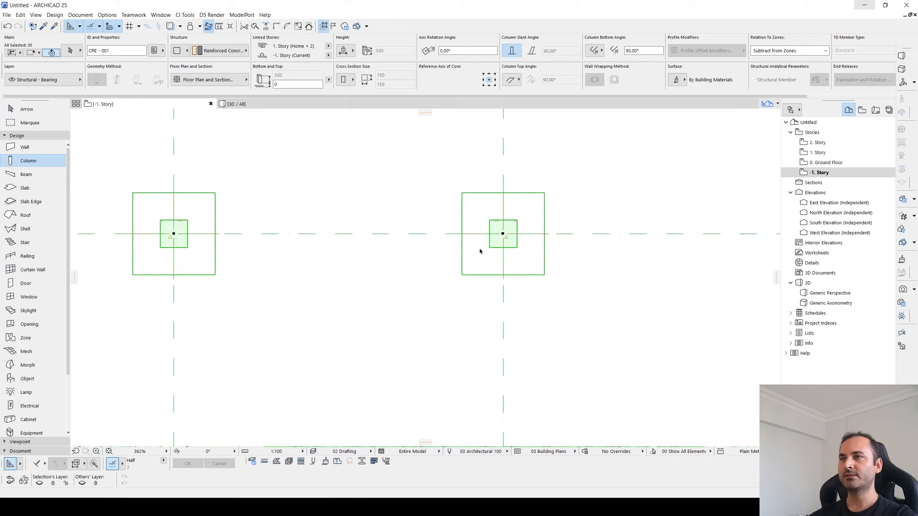
key("ctrl+t")
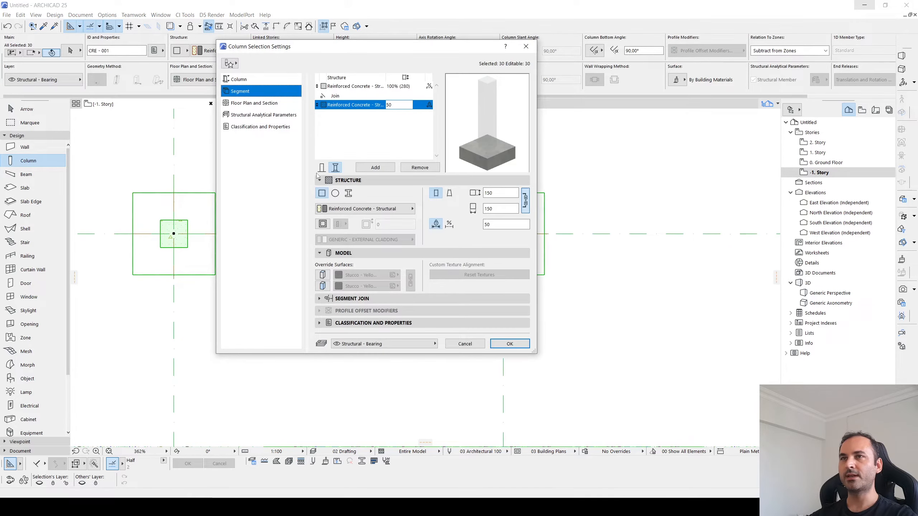
left_click(254, 103)
scroll(528, 247, "down", 3)
scroll(528, 247, "down", 3)
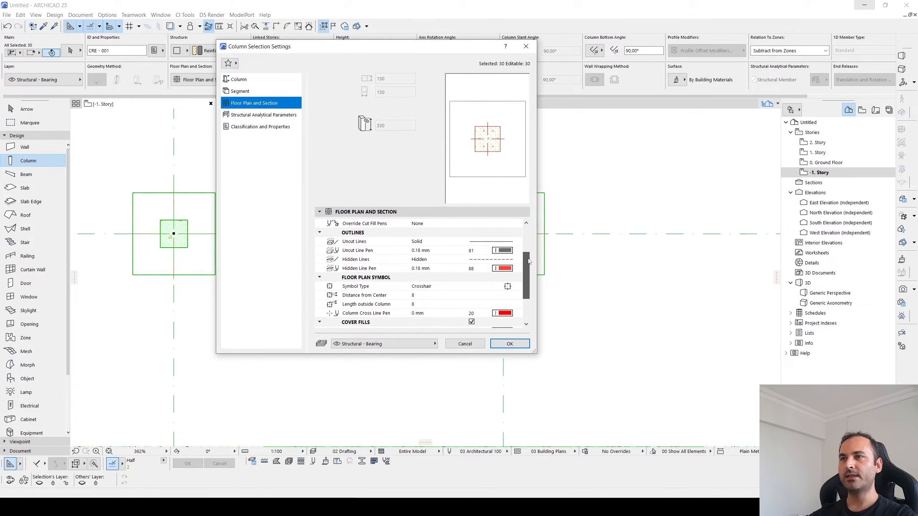
left_click(510, 287)
left_click(511, 287)
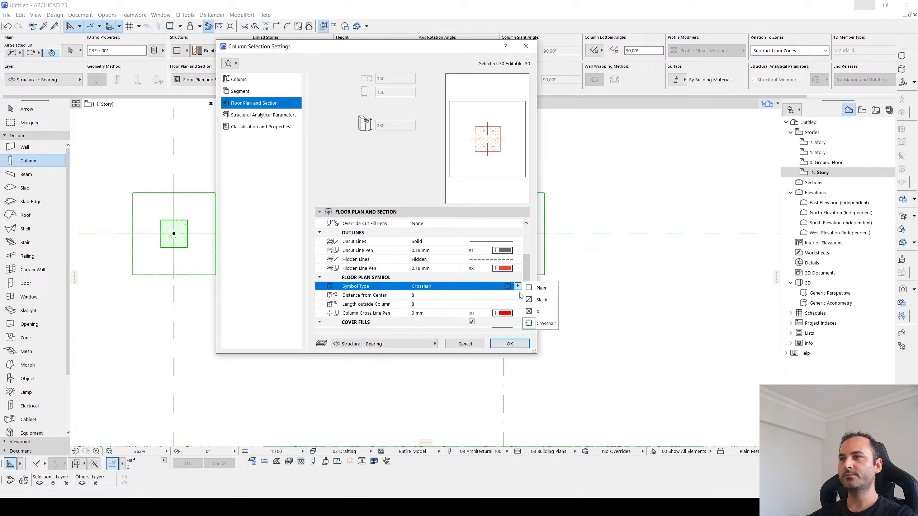
left_click(541, 288)
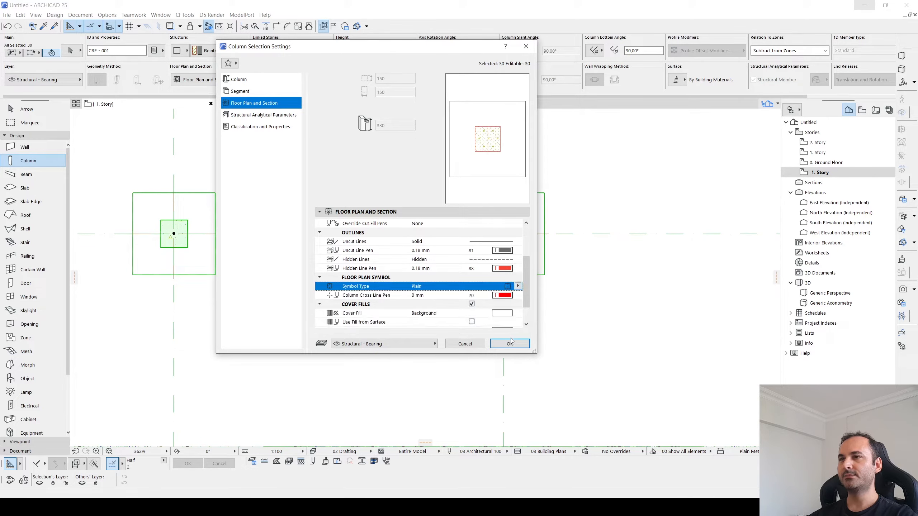
left_click(510, 344)
scroll(505, 271, "down", 3)
key("Escape")
scroll(492, 266, "down", 5)
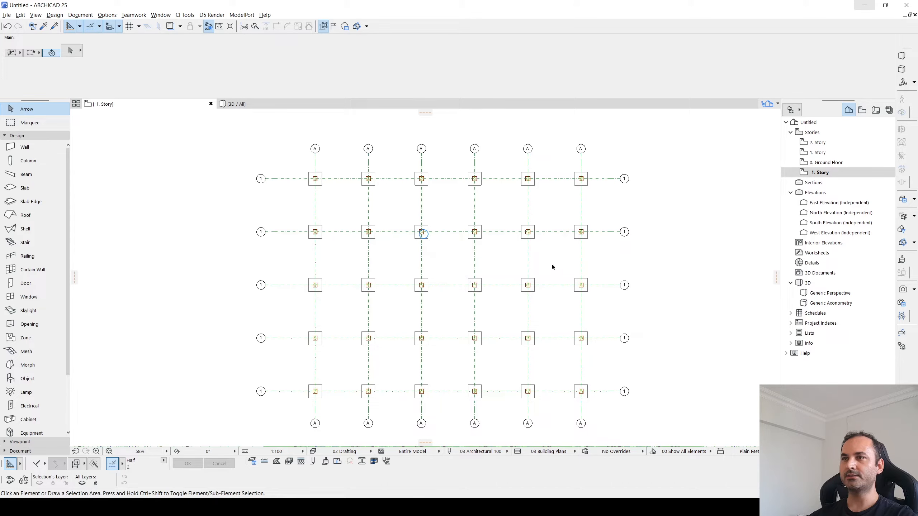
Draw a rectangular Reinforced Concrete - Structural slab about 1950 wide around the footings on the second-to-fifth vertical and top three horizontal grid lines
left_click(25, 187)
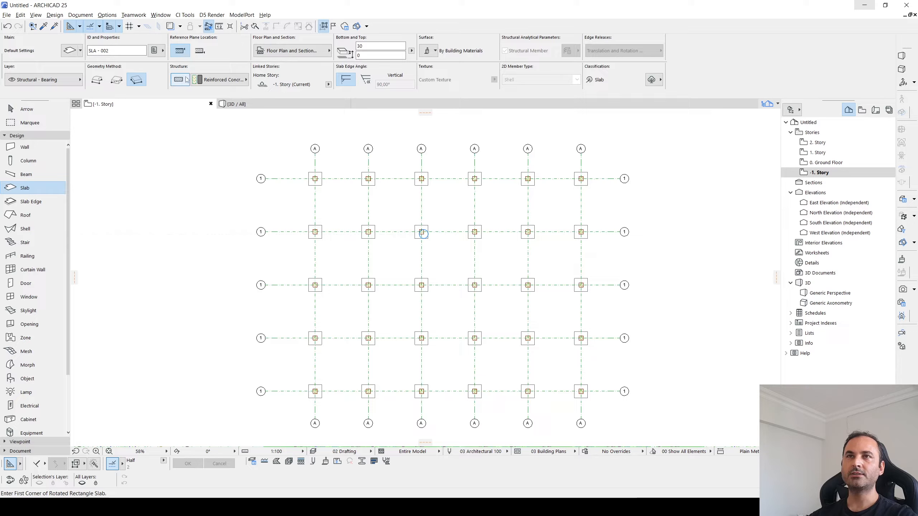
left_click(198, 80)
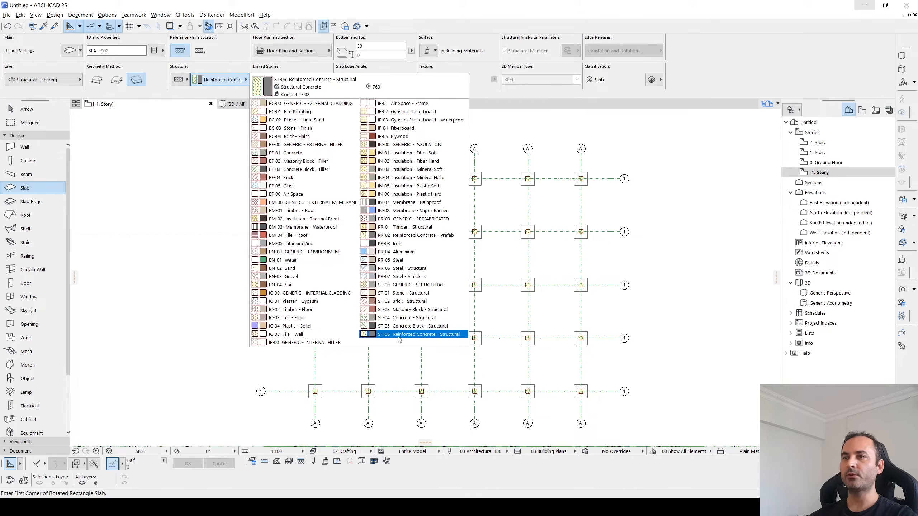
left_click(396, 334)
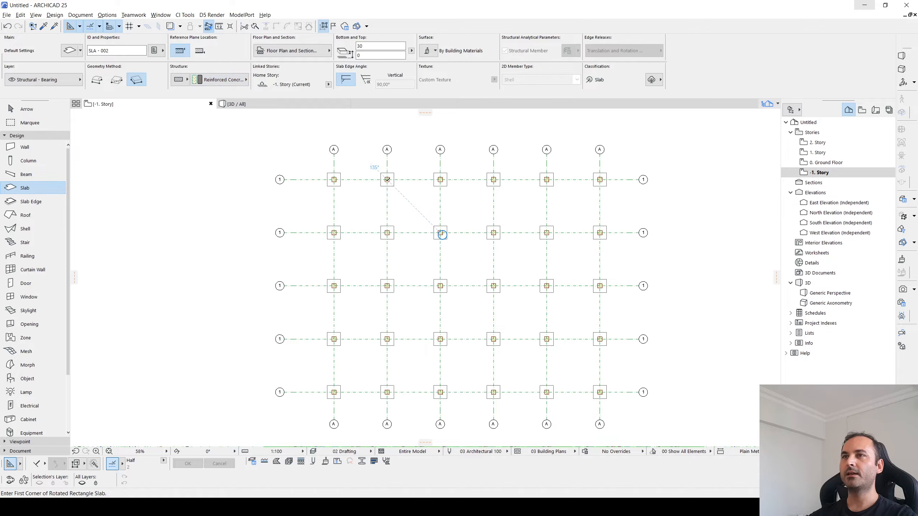
left_click(380, 173)
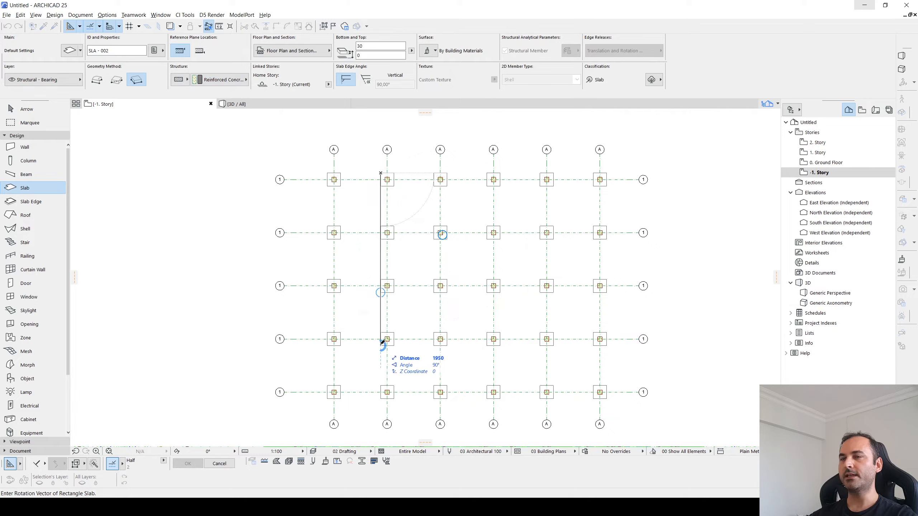
left_click(380, 292)
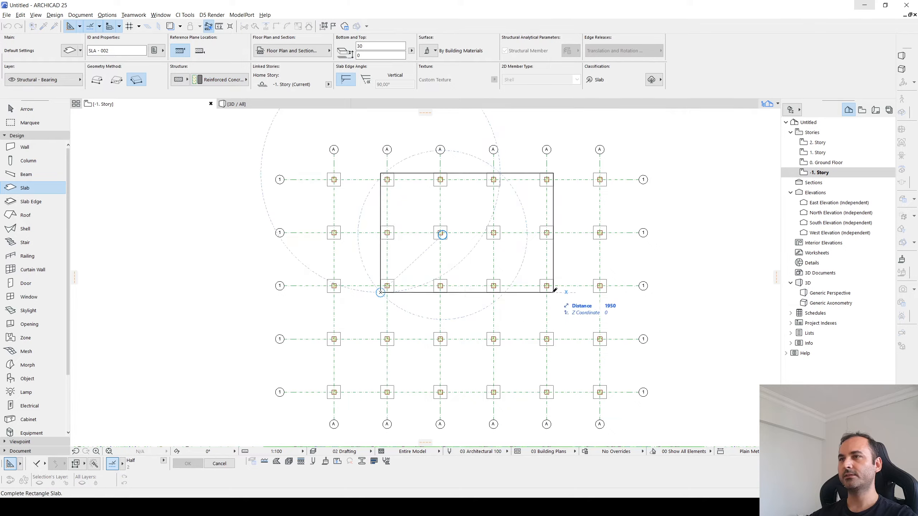
left_click(554, 290)
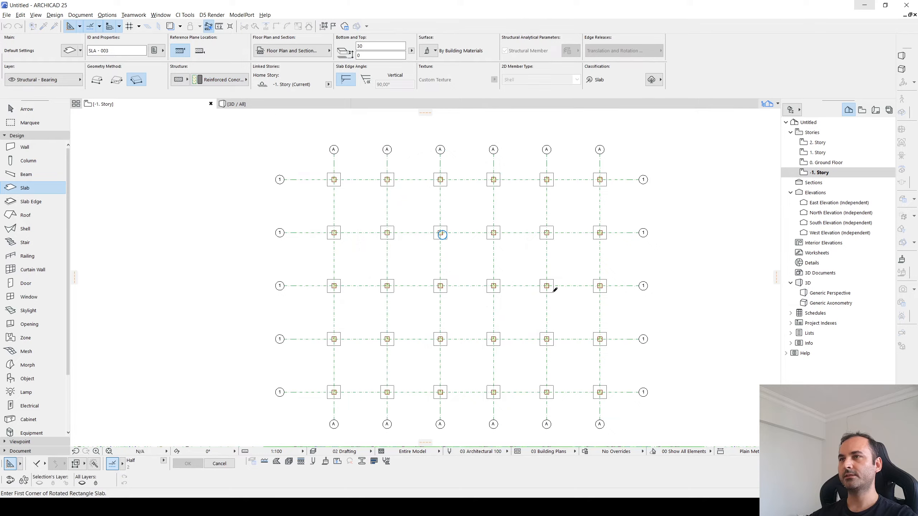
Select the new slab, change its floor plan Uncut Line Pen to grey pen 81, and deselect it
left_click(523, 208)
scroll(513, 204, "up", 2)
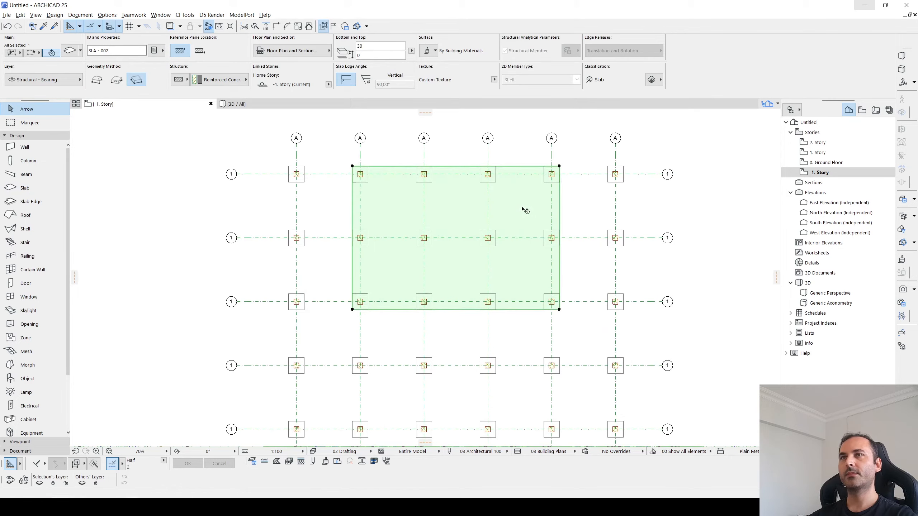
left_click(299, 50)
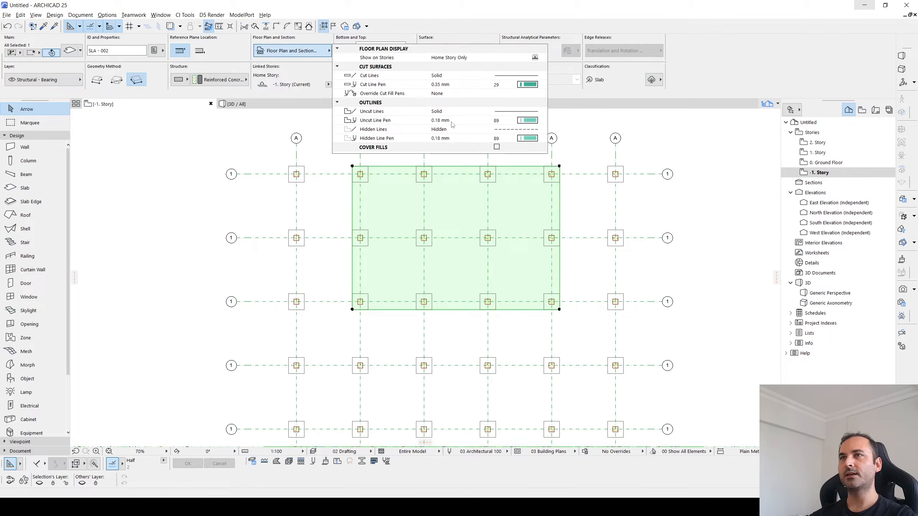
left_click(530, 122)
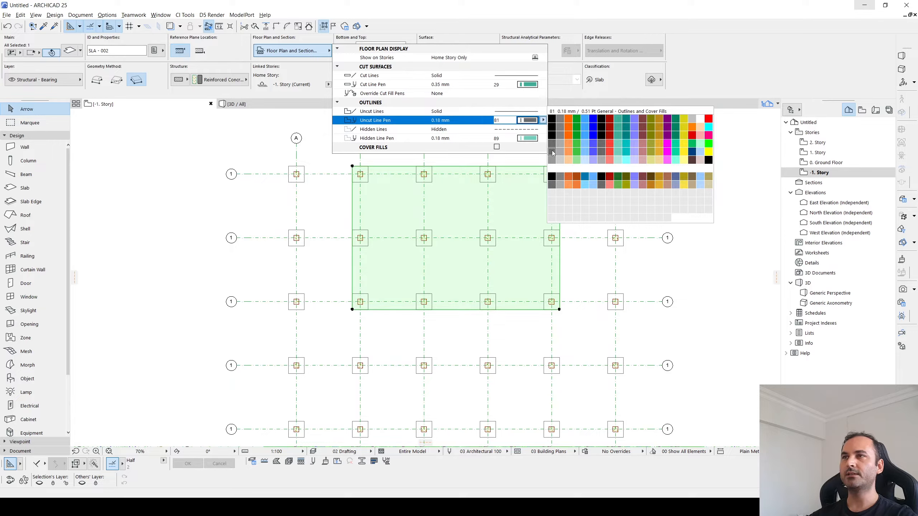
left_click(552, 152)
key("Escape")
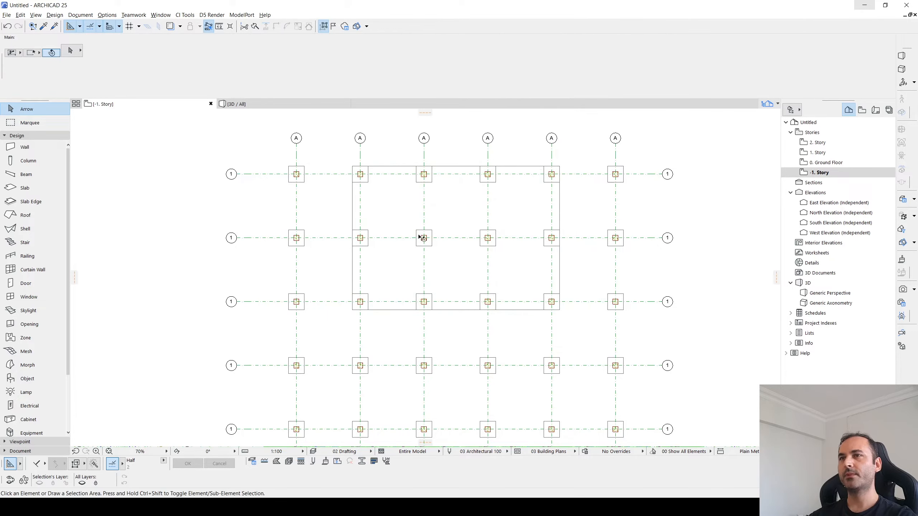
Switch to the 3D view, select the slab between the footings, and set its thickness to 50
key("F3")
scroll(413, 262, "up", 5)
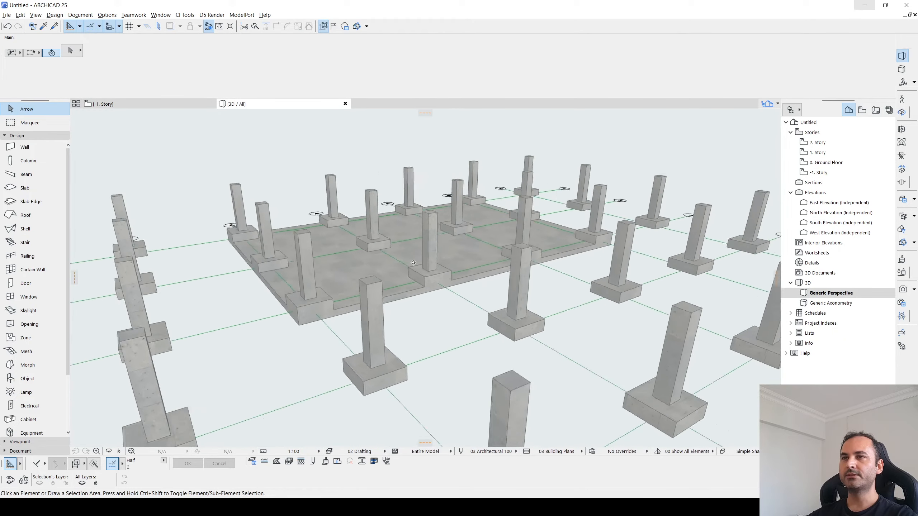
scroll(413, 263, "down", 1)
left_click(356, 264)
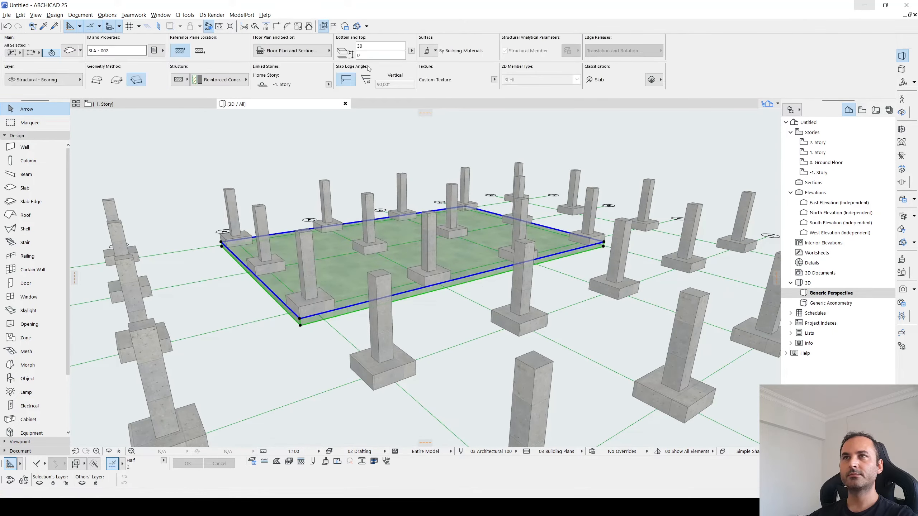
left_click(379, 46)
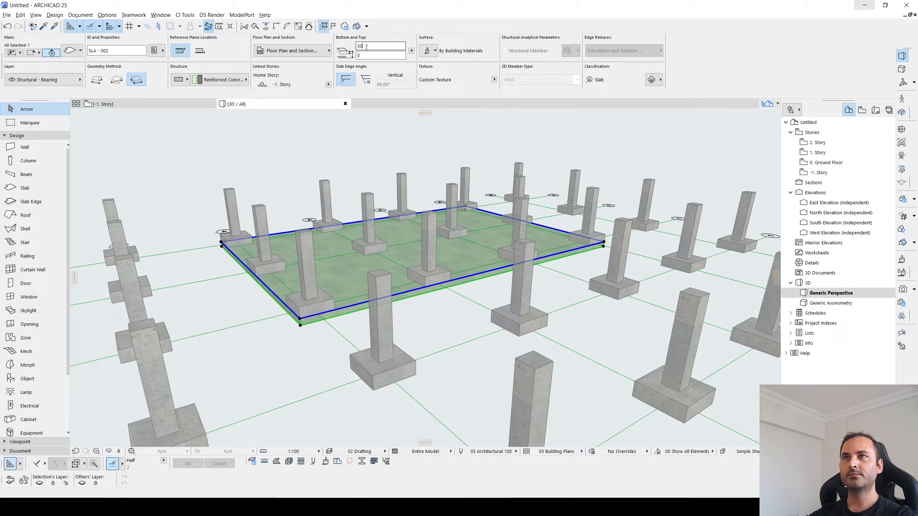
type("50")
key("Return")
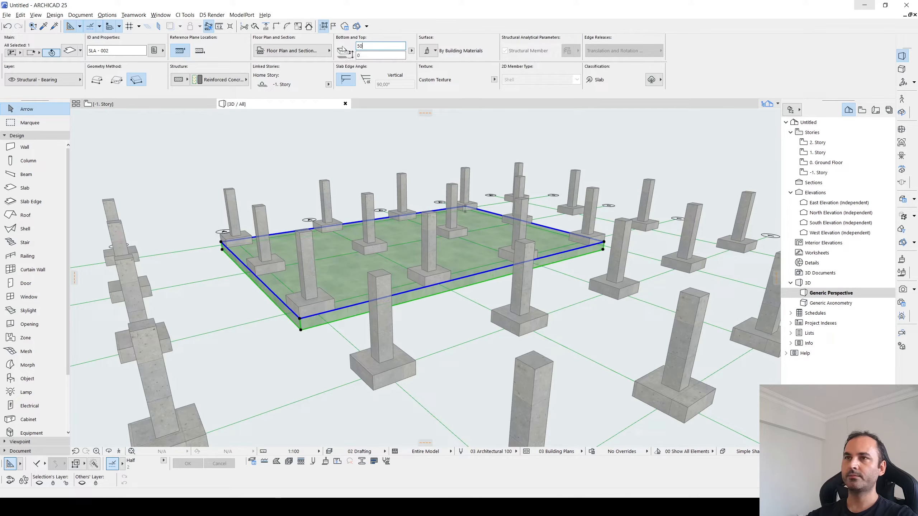
Change the slab's reference plane location to its bottom face, deselect it, and inspect the result in 3D
middle_click_drag(260, 213, 293, 227)
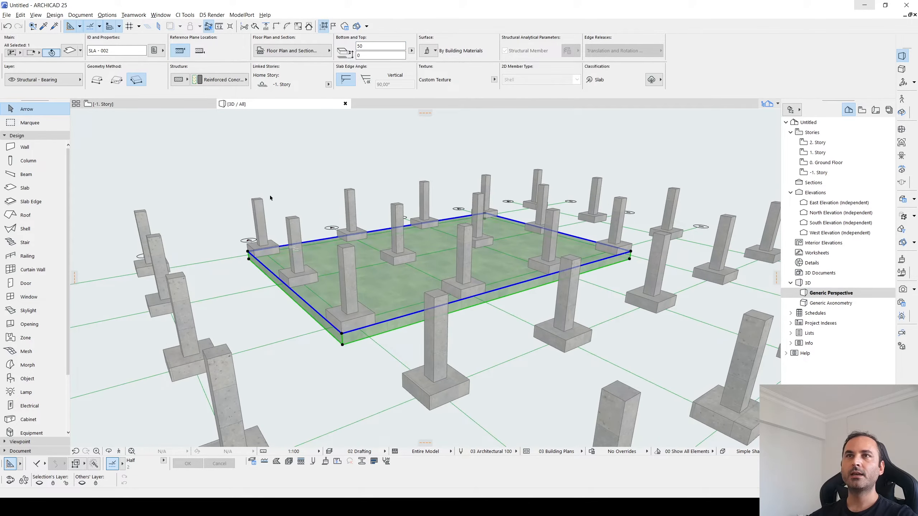
scroll(376, 314, "up", 5)
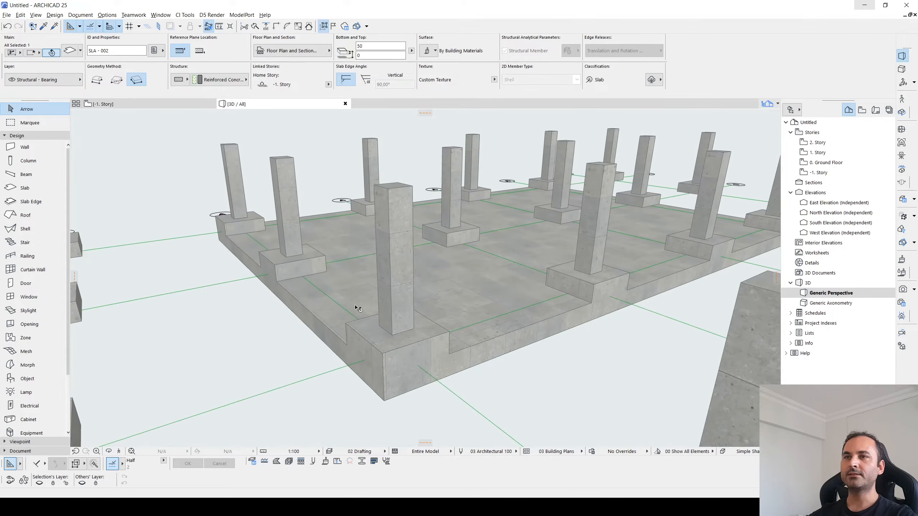
scroll(377, 314, "down", 4)
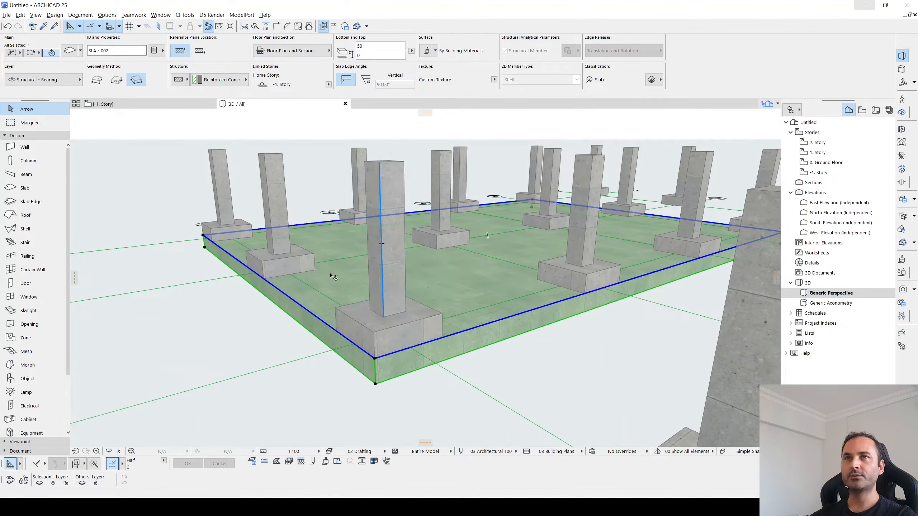
left_click(198, 54)
left_click(184, 180)
scroll(335, 250, "down", 5)
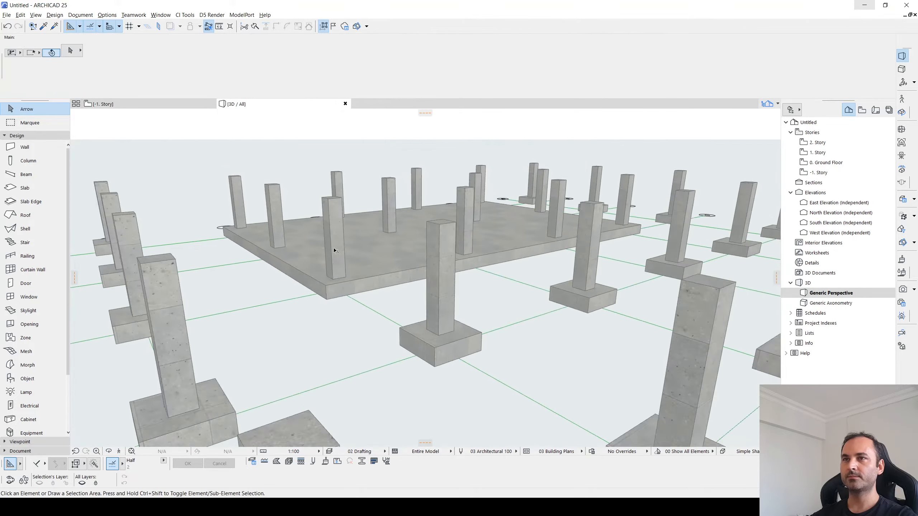
middle_click_drag(448, 229, 460, 271, "shift")
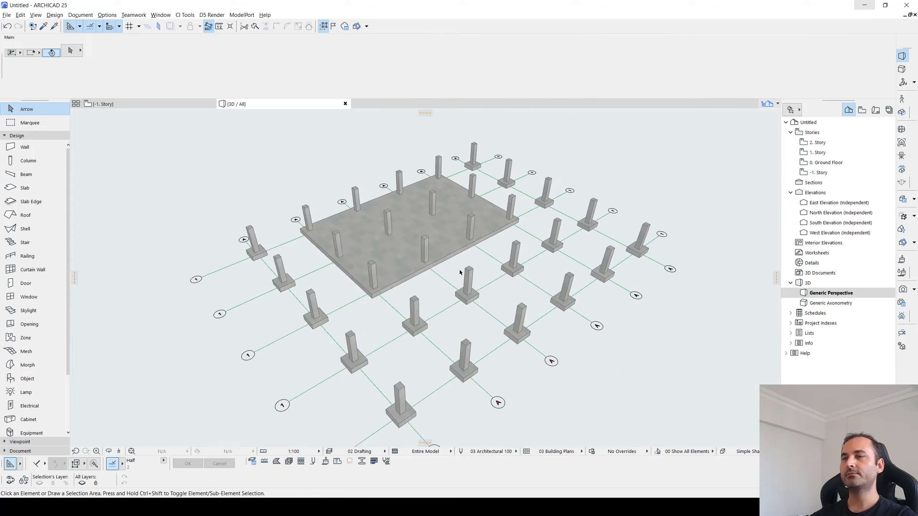
On the -1. Story floor plan, select the whole grid with its columns and slab, and drag a copy horizontally beside the original
key("F2")
scroll(441, 232, "down", 2)
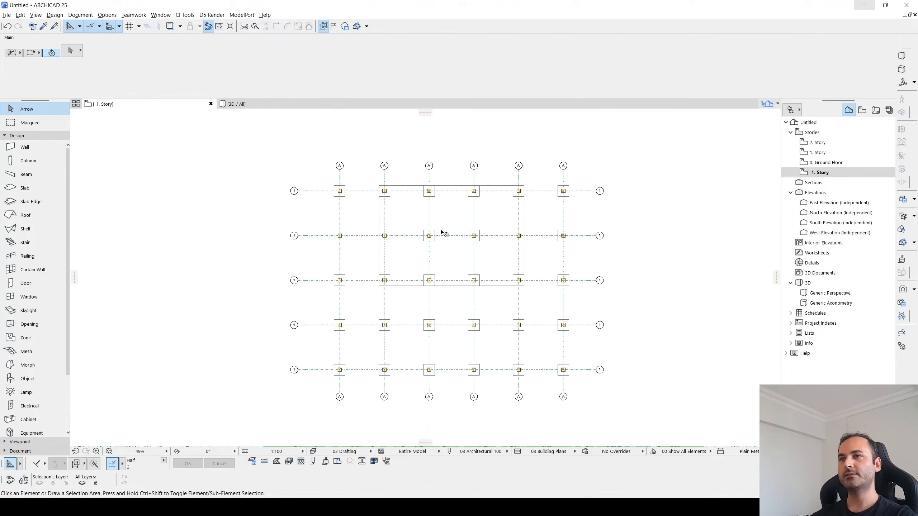
scroll(384, 235, "down", 2)
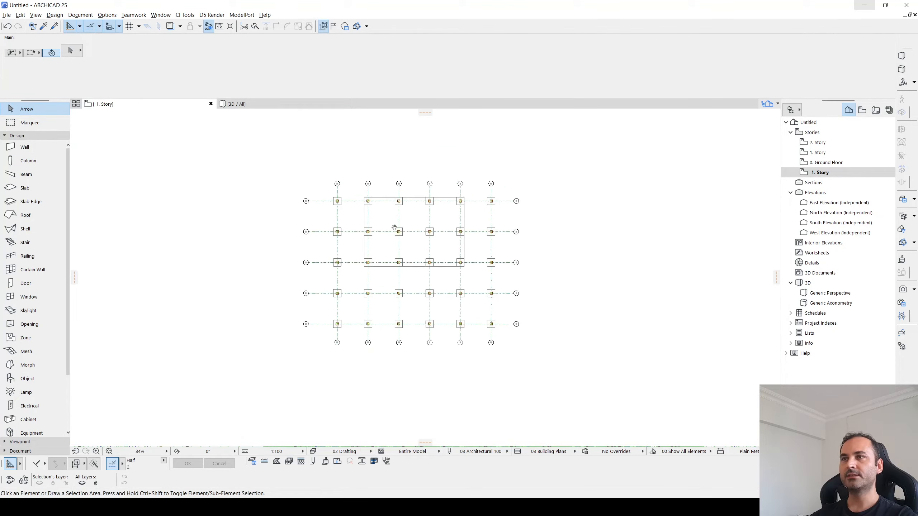
left_click_drag(583, 364, 296, 182)
key("ctrl+shift+d")
left_click(328, 158)
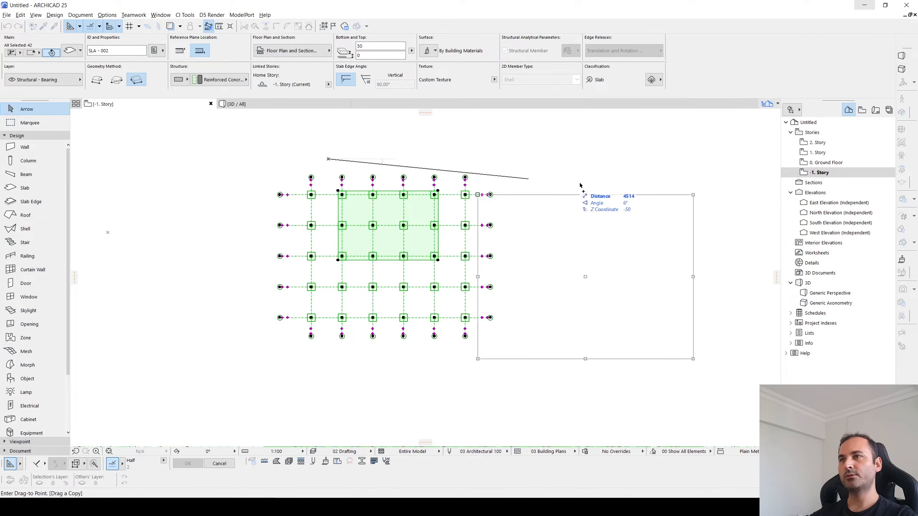
middle_click_drag(580, 184, 467, 203)
left_click(476, 168)
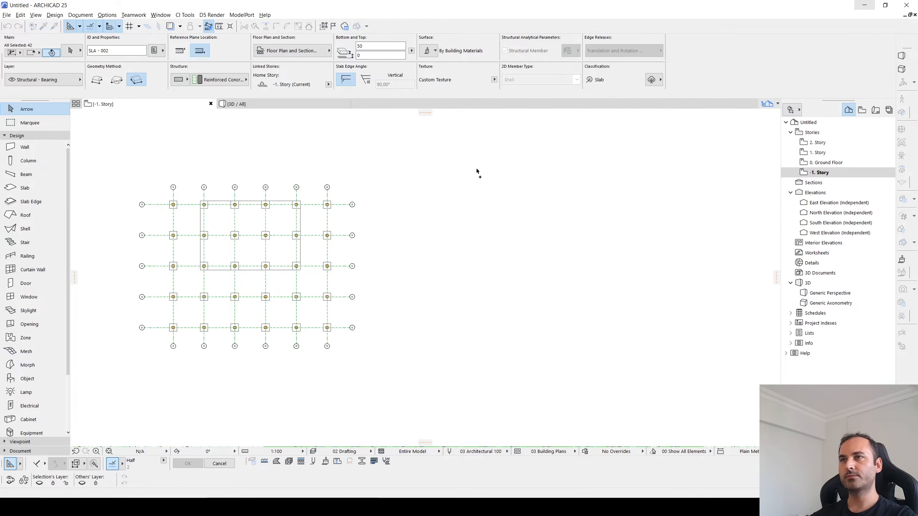
scroll(446, 232, "up", 1)
scroll(445, 232, "up", 3)
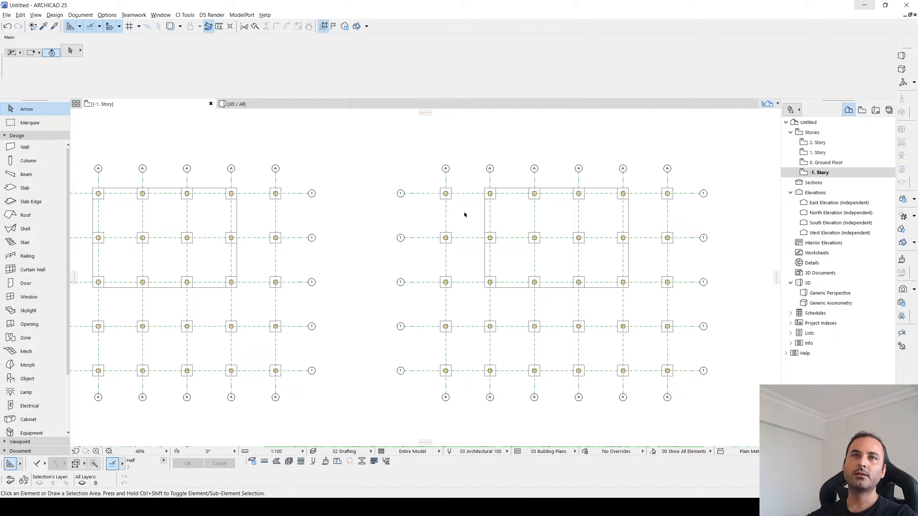
Start a Reinforced Concrete beam and set its cross-section width to 25
left_click(32, 175)
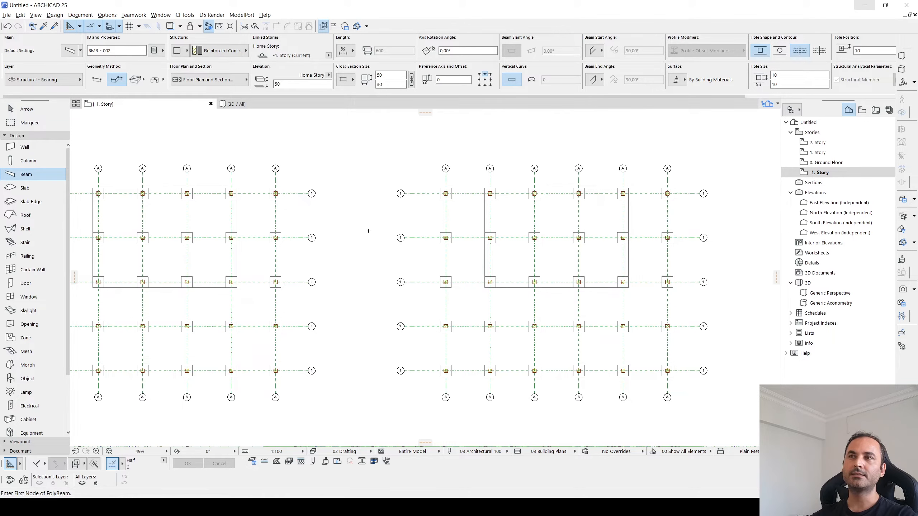
double_click(390, 75)
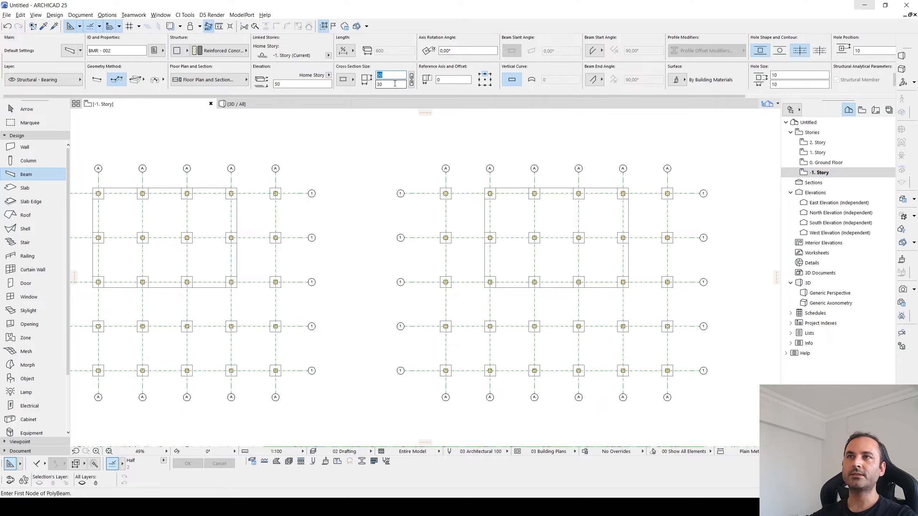
key("Tab")
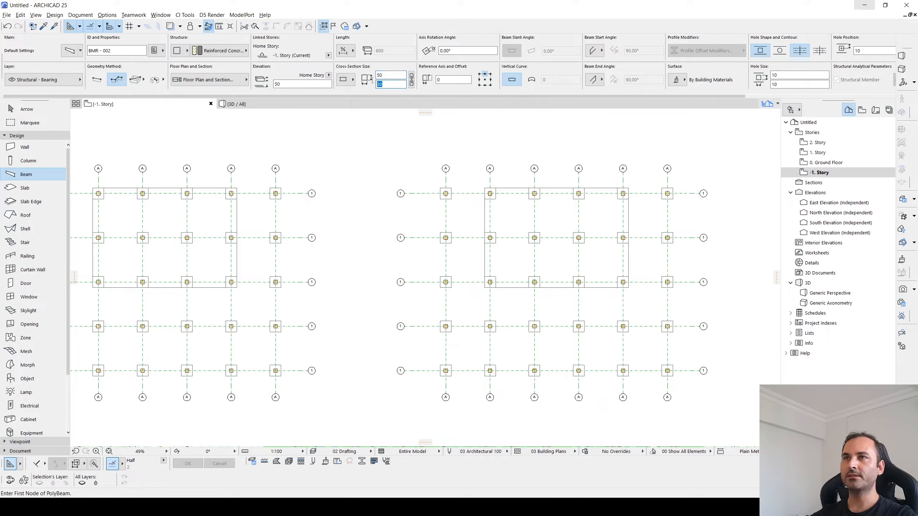
type("25")
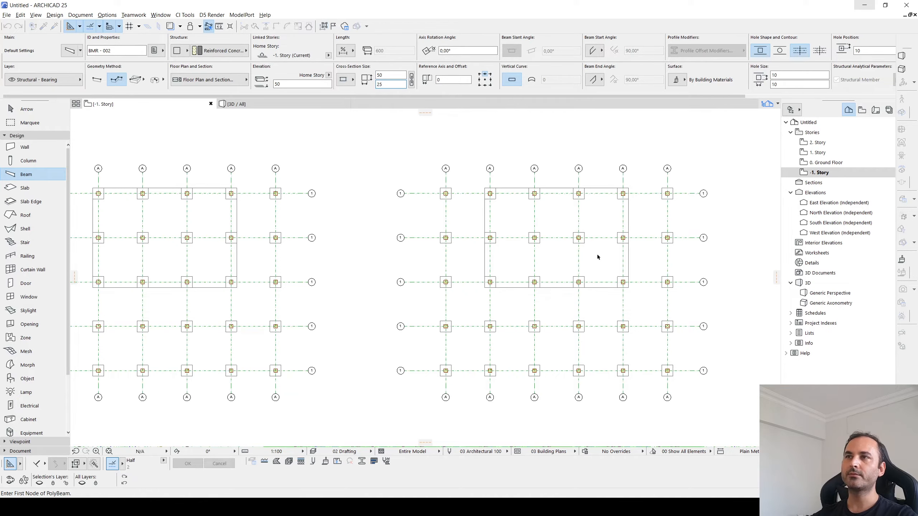
middle_click_drag(598, 257, 590, 251)
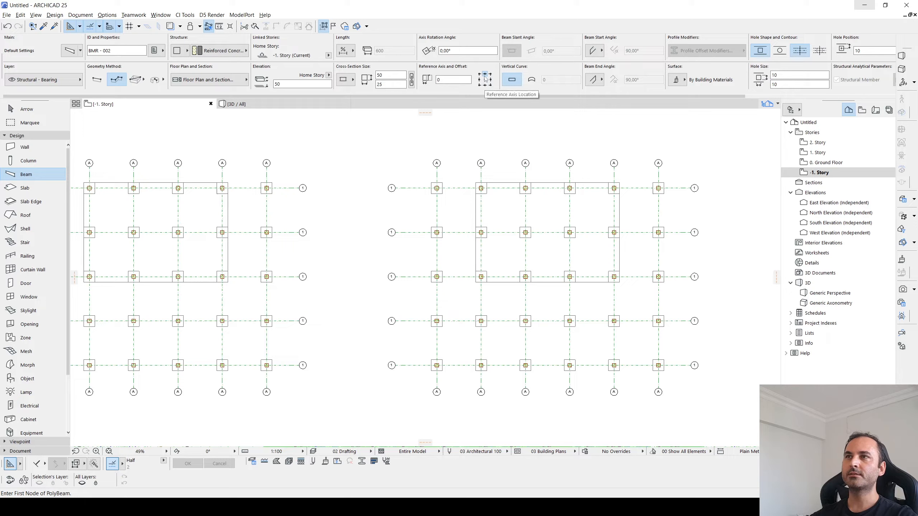
Set the beam's reference axis to the bottom center of the cross-section and its elevation to the home story to 0
left_click(485, 86)
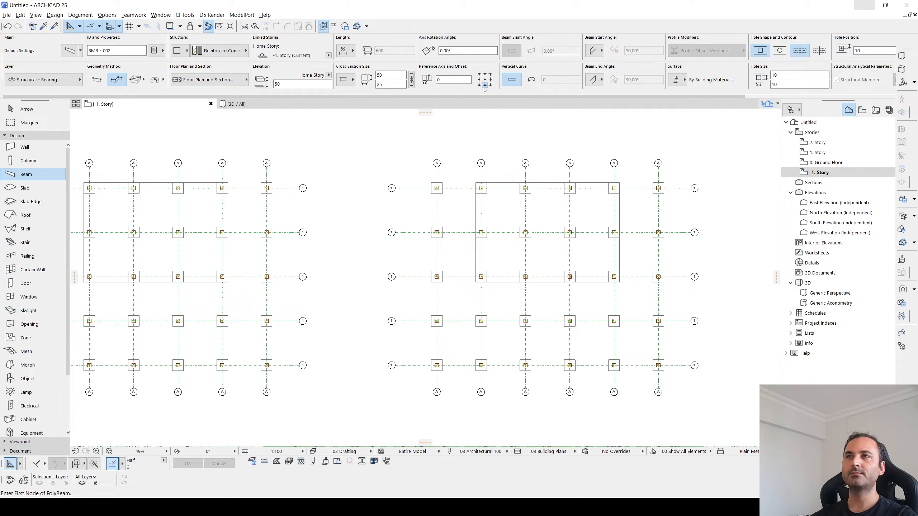
left_click(306, 84)
type("0")
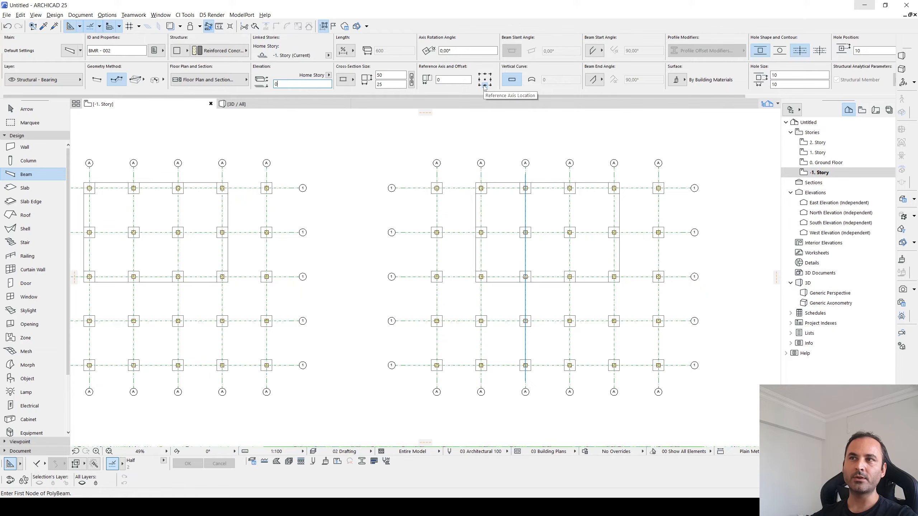
left_click(484, 87)
Draw a 2400 long vertical beam along the copied grid's first vertical axis, from the top column center to the bottom column center
middle_click_drag(490, 244, 461, 195)
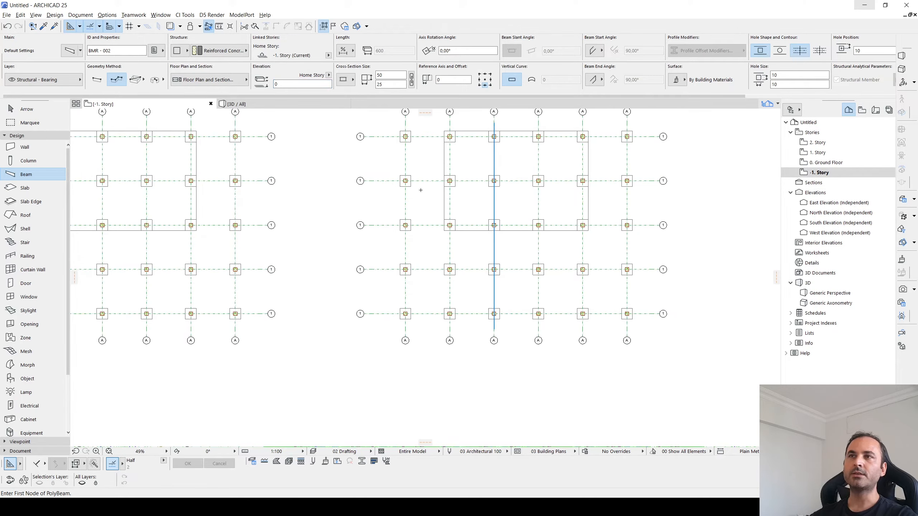
scroll(408, 152, "up", 1)
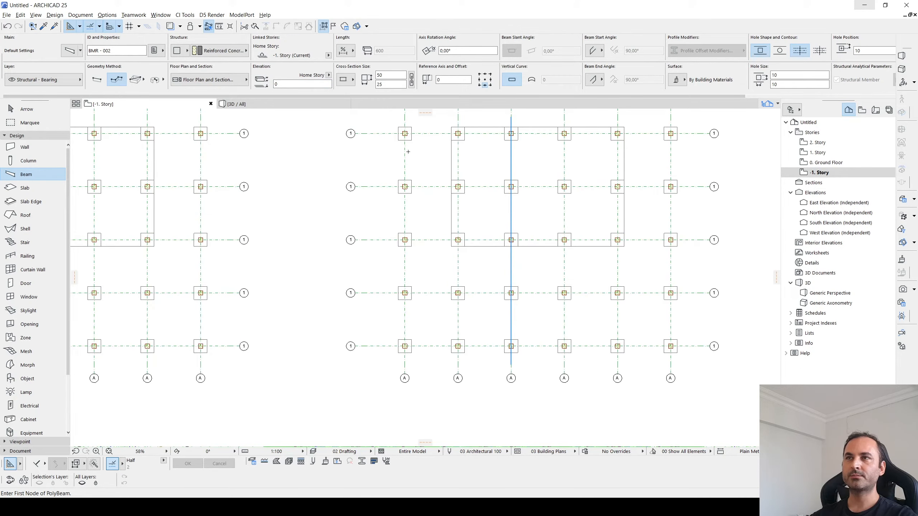
scroll(404, 135, "up", 5)
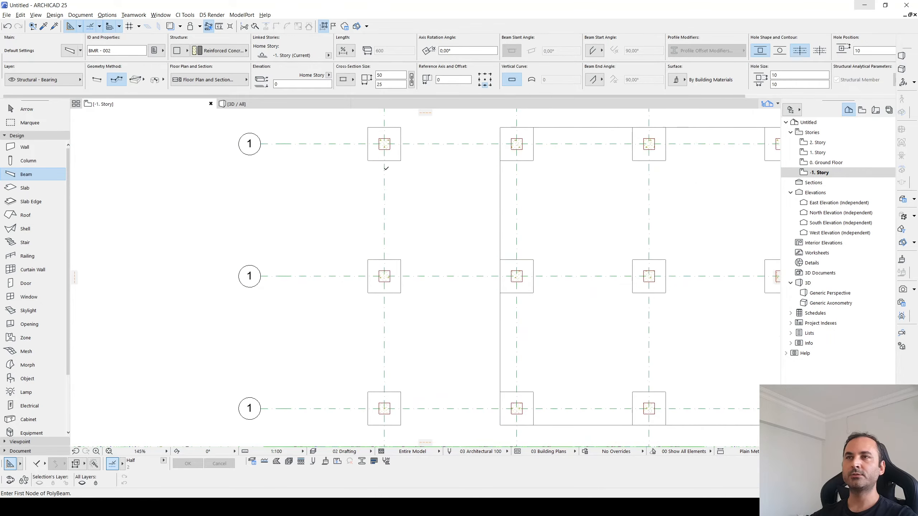
left_click(384, 144)
scroll(385, 271, "down", 3)
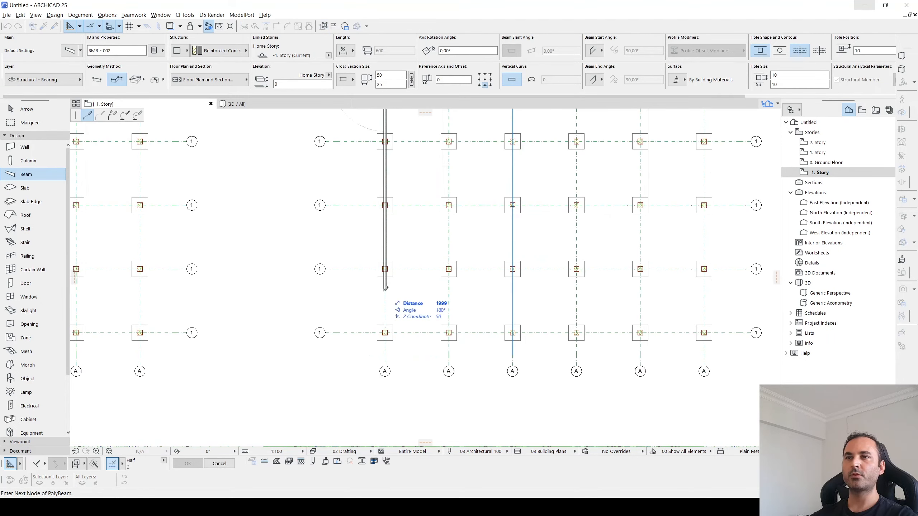
scroll(385, 331, "up", 5)
double_click(386, 330)
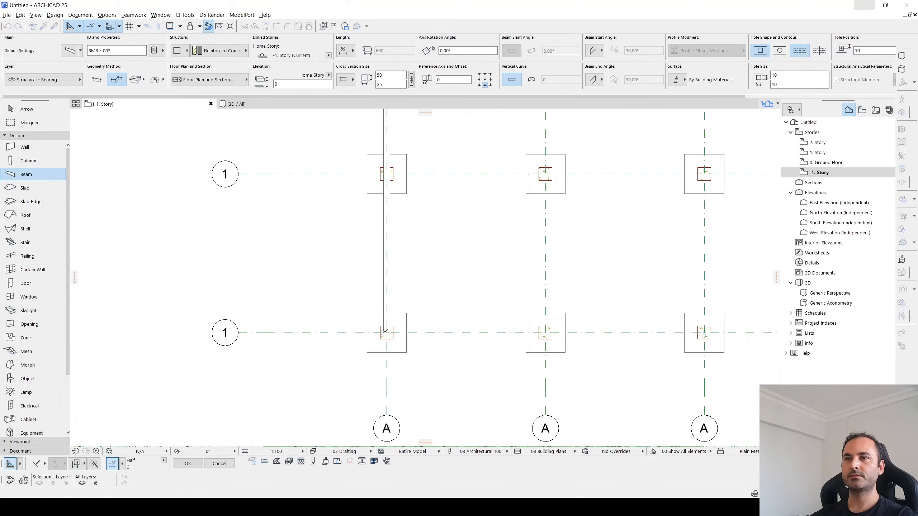
scroll(386, 331, "down", 3)
scroll(394, 309, "down", 3)
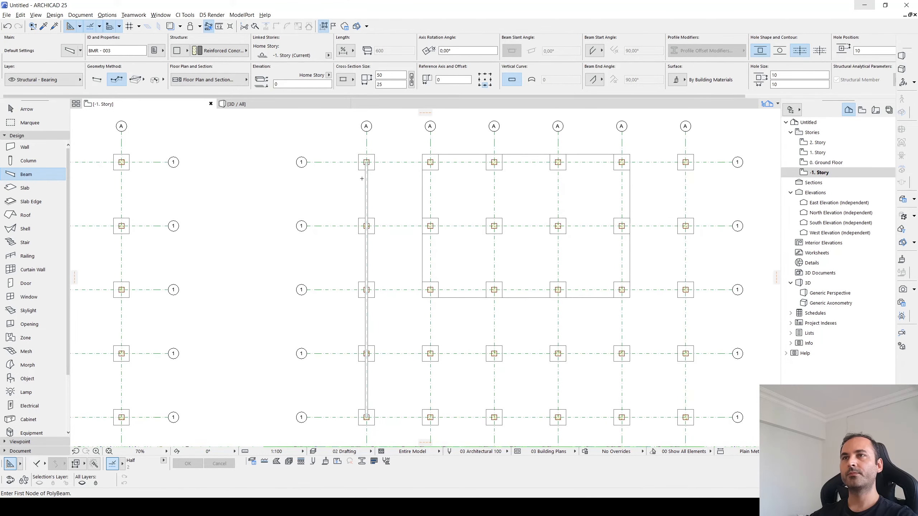
Draw a 3000 long horizontal beam along the copied grid's top axis, from the first column center to the last column center
scroll(367, 162, "up", 6)
left_click(370, 157)
scroll(396, 174, "down", 4)
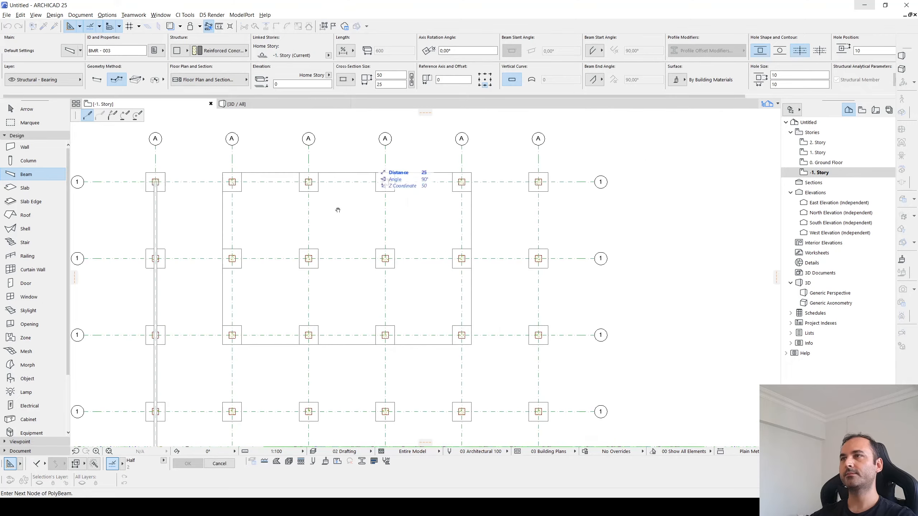
scroll(539, 179, "up", 2)
scroll(537, 180, "up", 2)
double_click(538, 183)
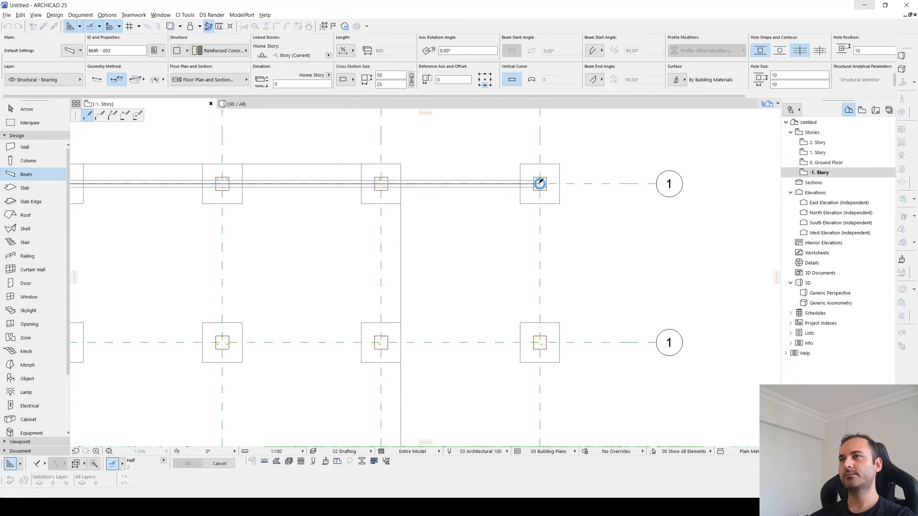
key("Escape")
left_click(505, 180)
scroll(474, 197, "down", 4)
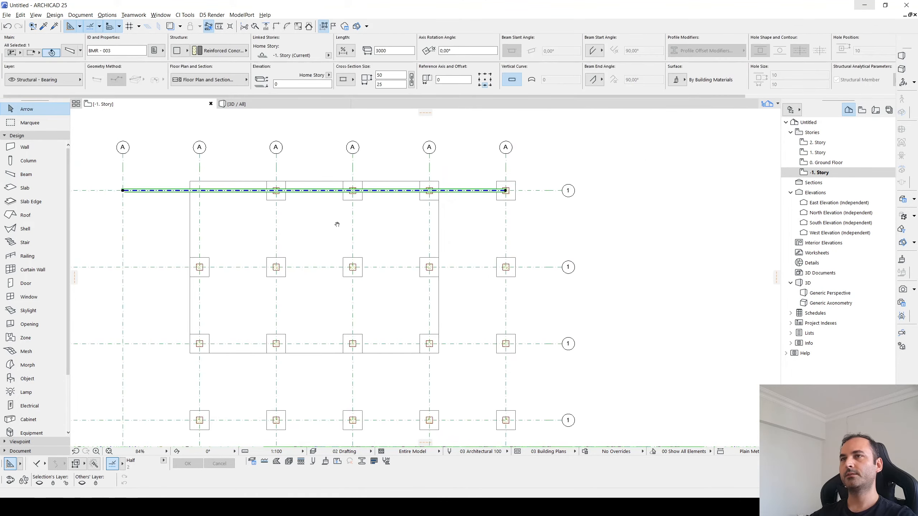
middle_click_drag(337, 223, 570, 203)
left_click(358, 184, "shift")
scroll(395, 197, "down", 1)
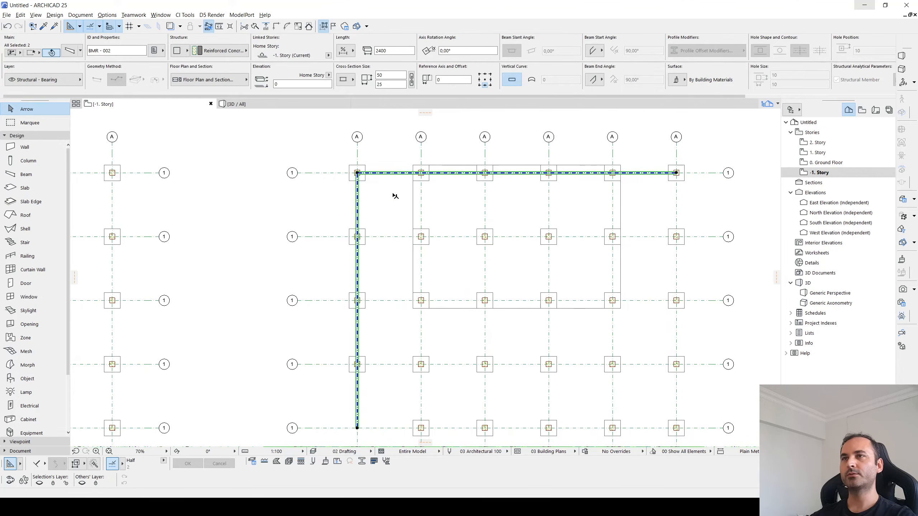
key("Escape")
Multiply the top horizontal beam downward with Increment and Spread, placing copies on the four remaining horizontal axes
left_click(400, 174)
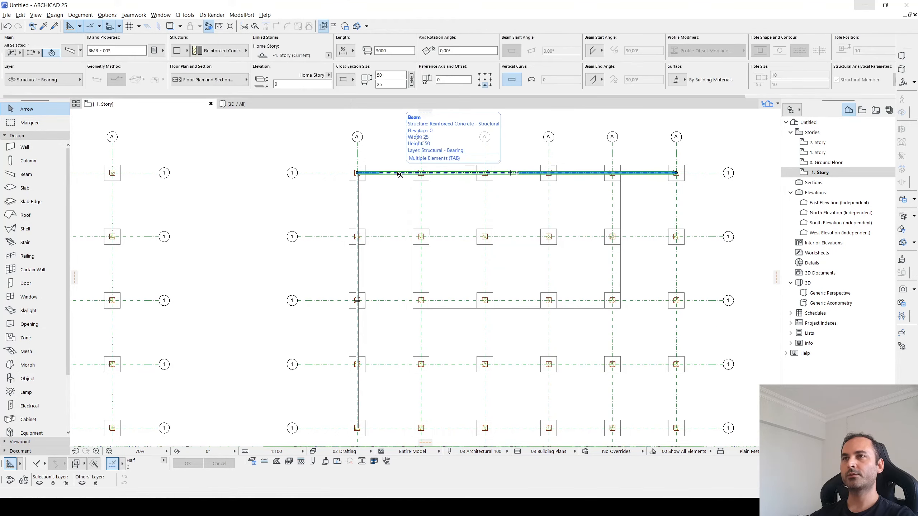
middle_click_drag(548, 209, 477, 211)
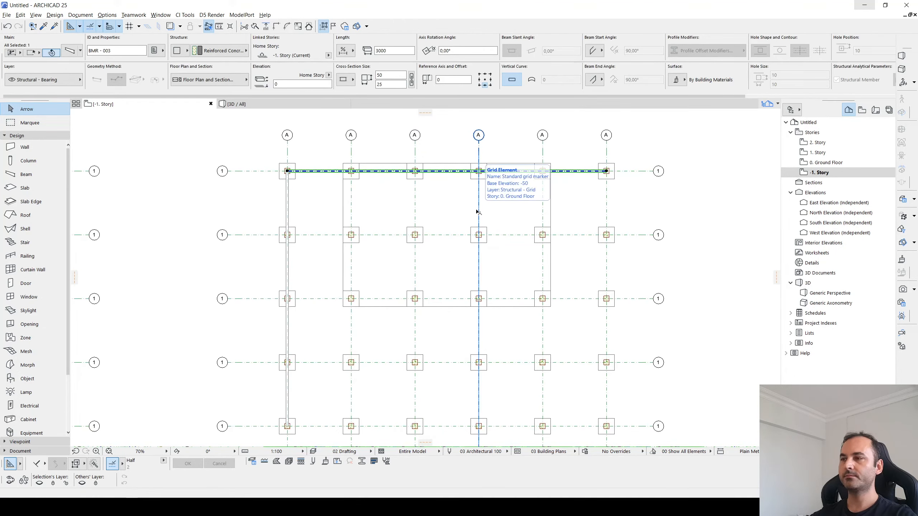
key("ctrl+u")
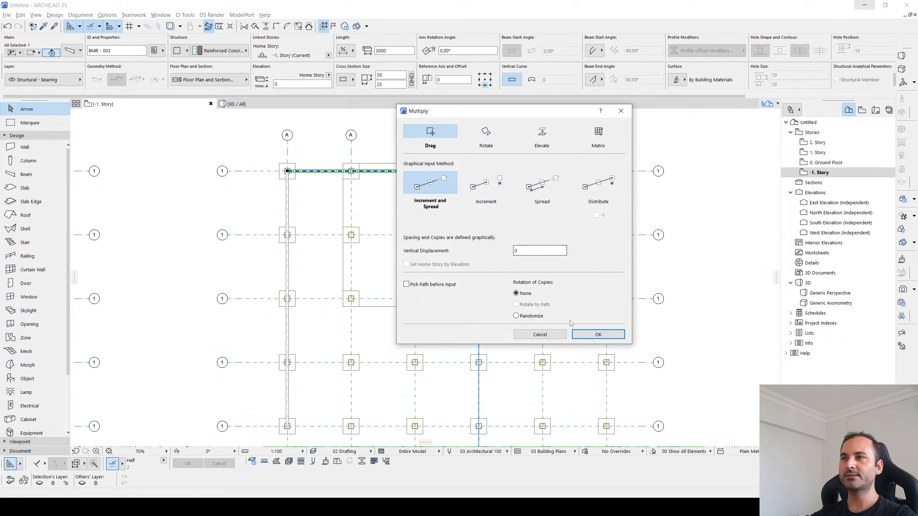
left_click(596, 334)
left_click(632, 171)
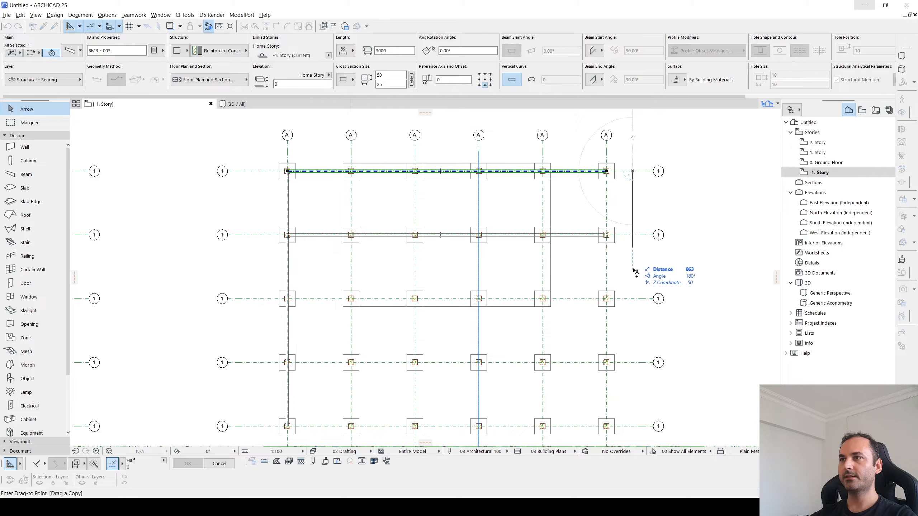
left_click(633, 426)
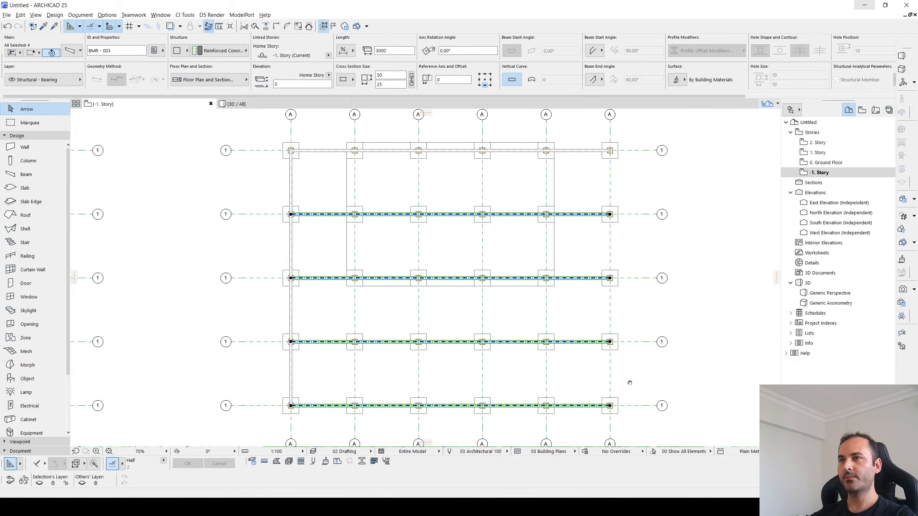
Split the second and third horizontal beams along the slab's side edges and delete their middle portions inside the slab
scroll(627, 381, "down", 2)
left_click(331, 272)
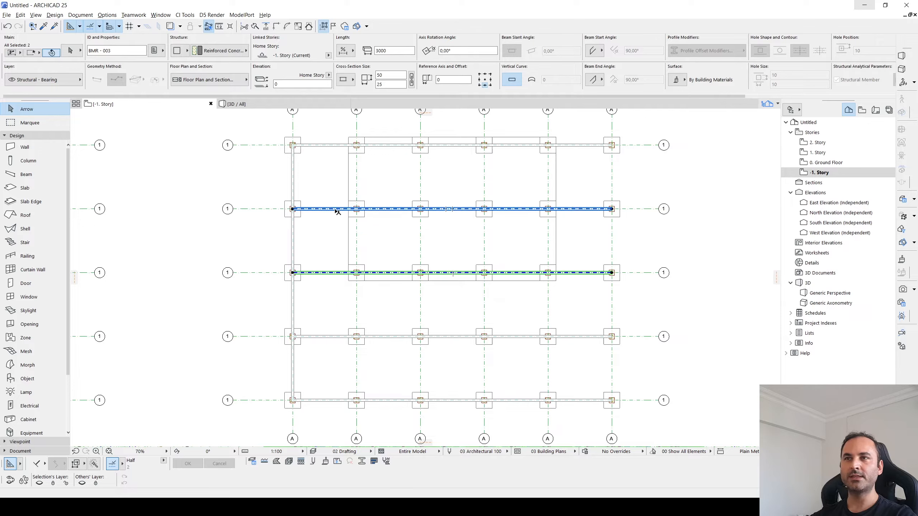
key("ctrl+j")
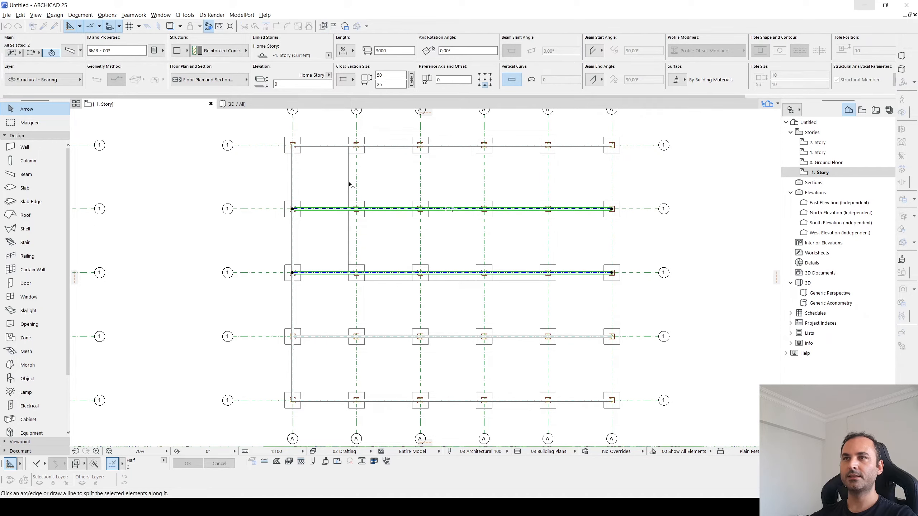
left_click(529, 187)
key("Delete")
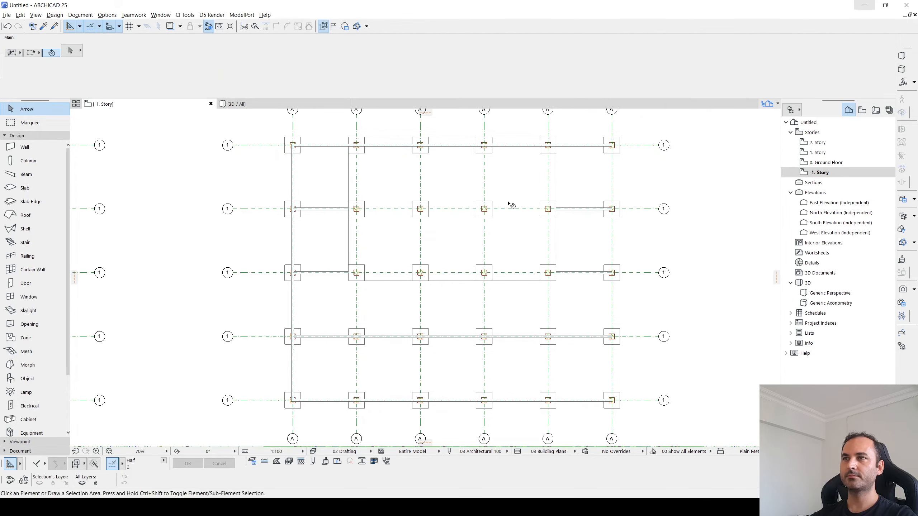
Split the top horizontal beam along the slab's side edges and delete its middle portion inside the slab
left_click(538, 146)
key("ctrl+j")
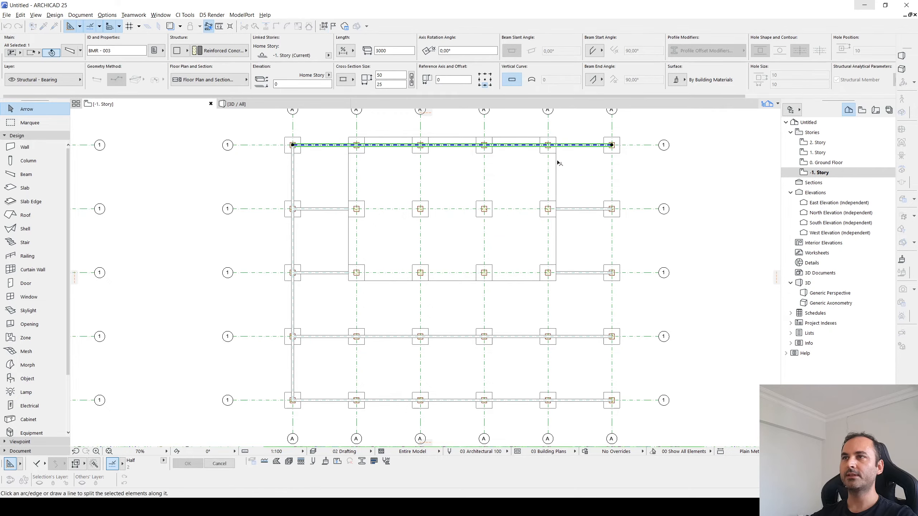
left_click(558, 164)
left_click(365, 170)
key("Delete")
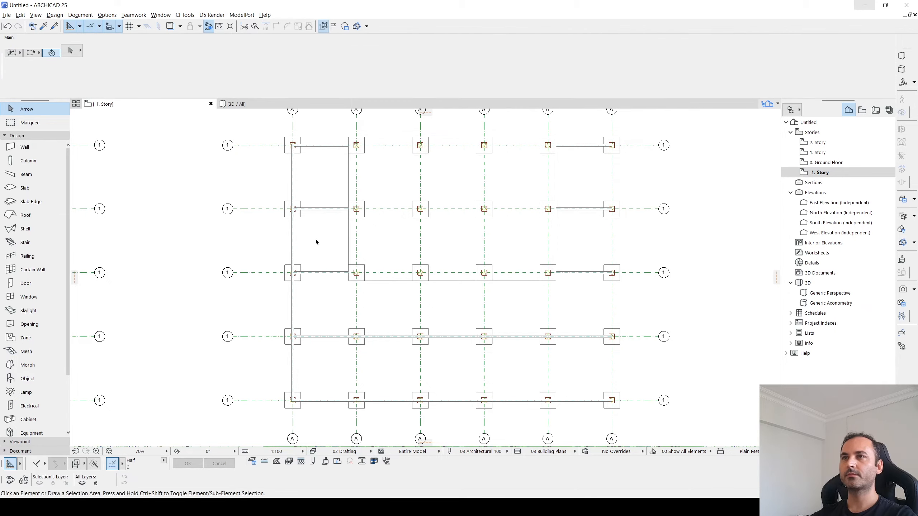
Multiply the first vertical beam across the copied grid with Increment and Spread, placing copies on the five remaining vertical axes
scroll(315, 242, "down", 4)
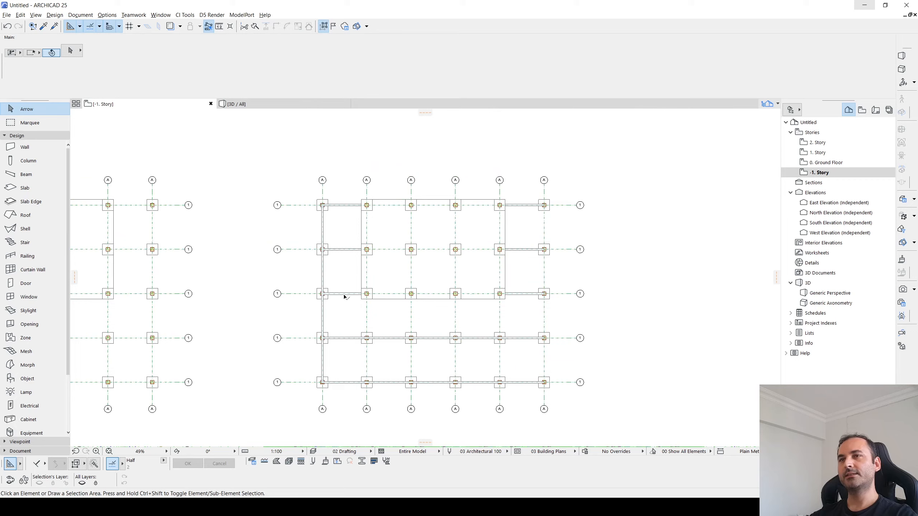
left_click(323, 229)
scroll(324, 229, "up", 2)
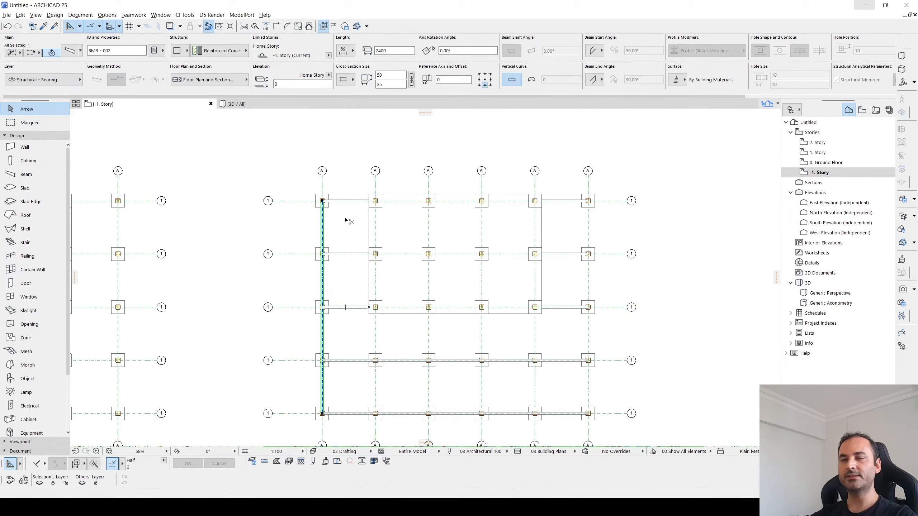
key("ctrl+u")
left_click(597, 334)
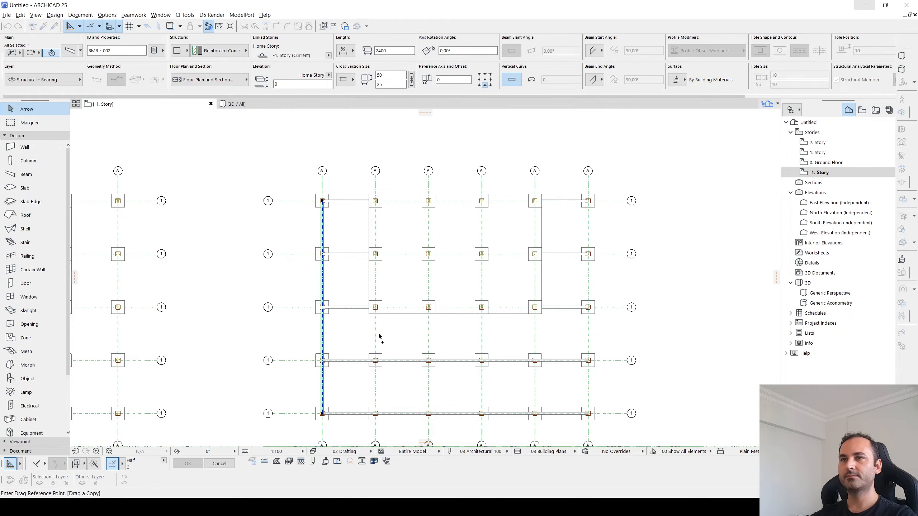
left_click(322, 320)
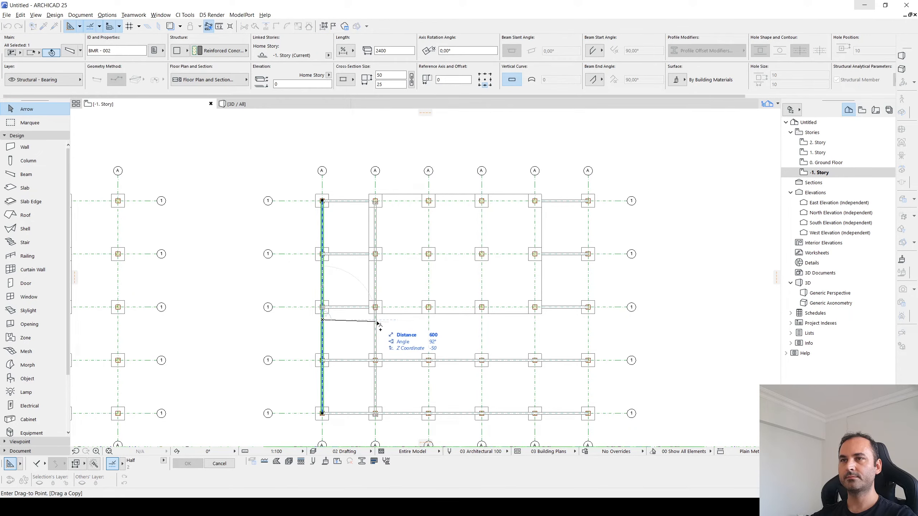
left_click(600, 336)
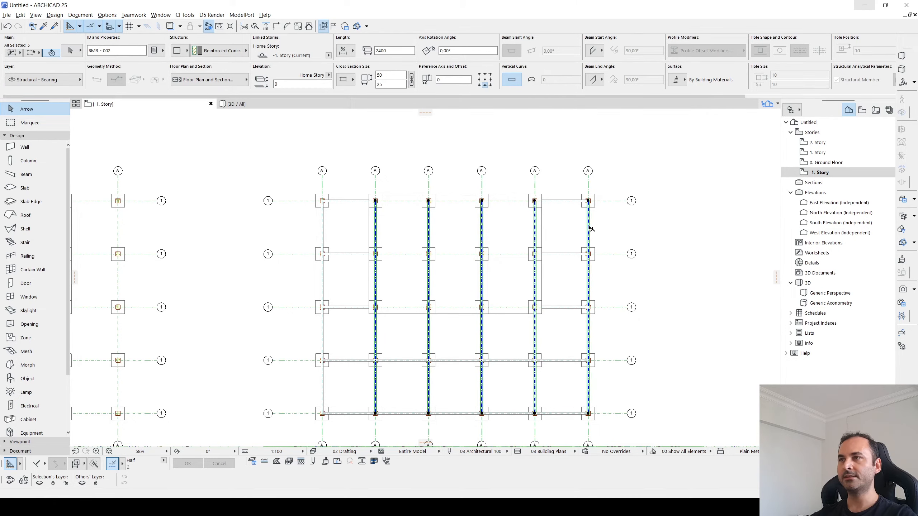
Split the four inner vertical beams along the slab's lower edge and delete their upper portions inside the slab
left_click(588, 227, "shift")
middle_click_drag(526, 267, 548, 227)
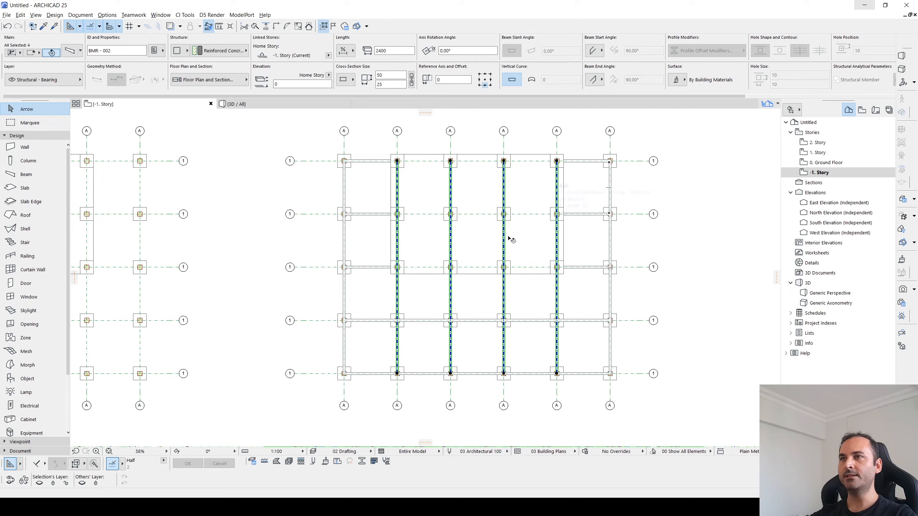
scroll(409, 275, "up", 1)
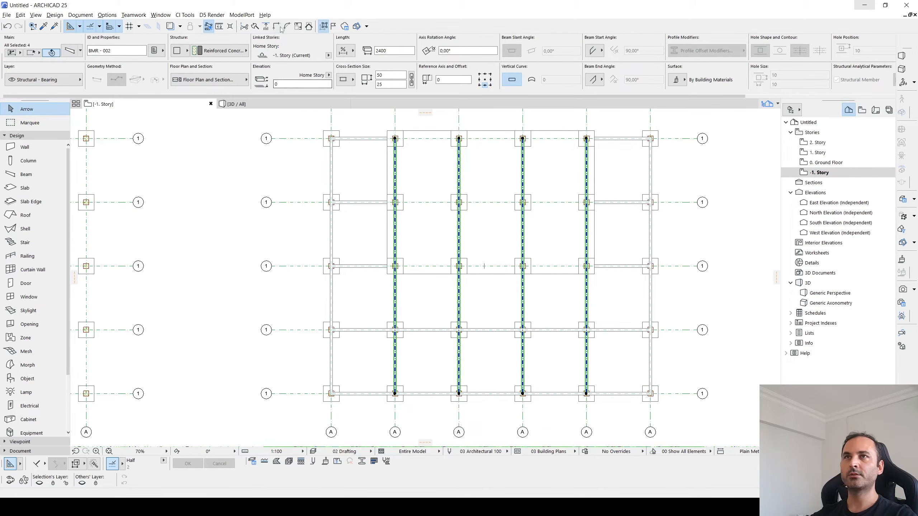
left_click(255, 28)
left_click(386, 274)
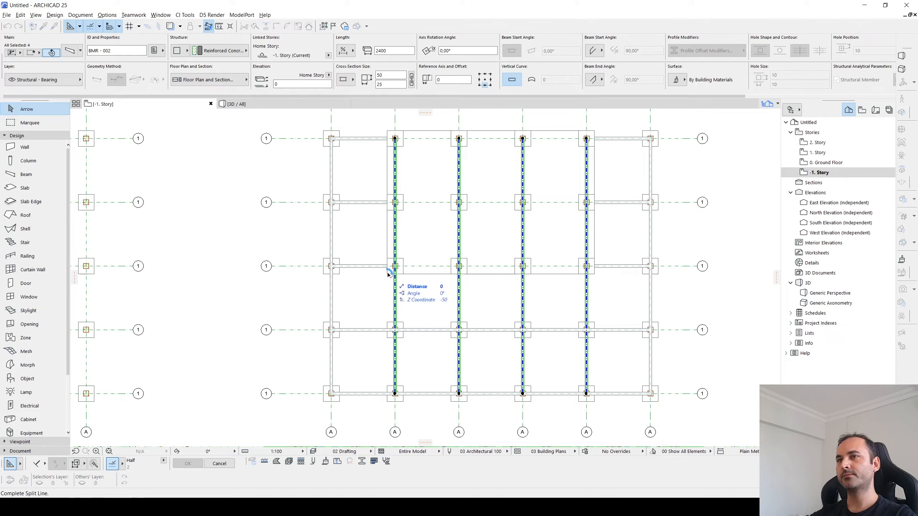
left_click(628, 276)
left_click(620, 256)
key("Escape")
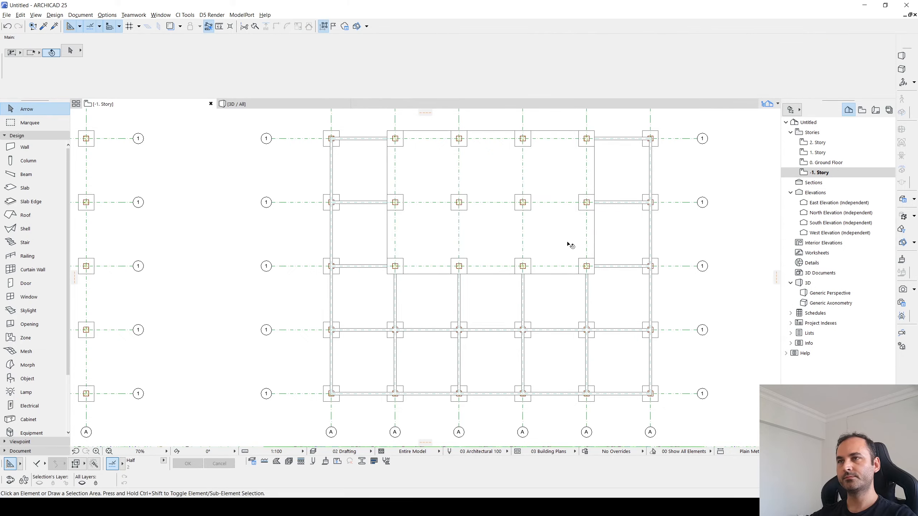
Select all the beams on the story and send them to the back of the display order, behind the columns
scroll(570, 245, "down", 2)
scroll(401, 215, "up", 5)
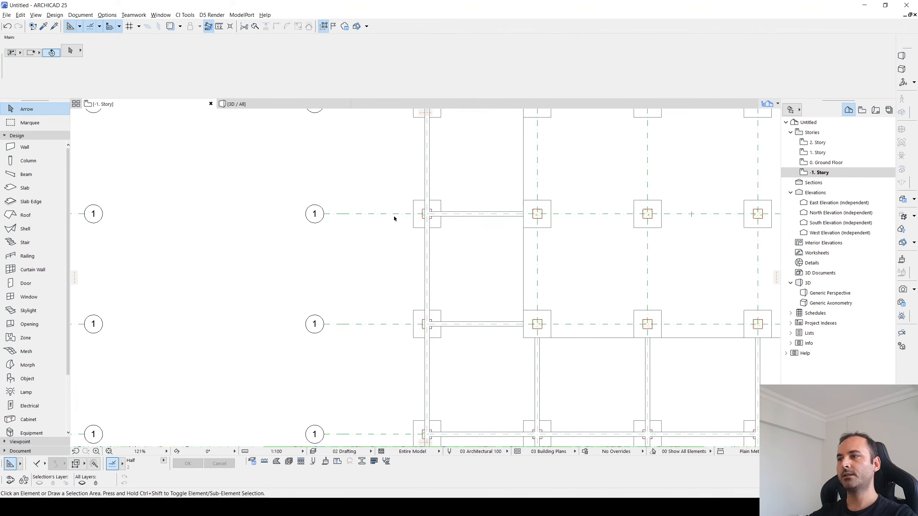
scroll(429, 205, "up", 3)
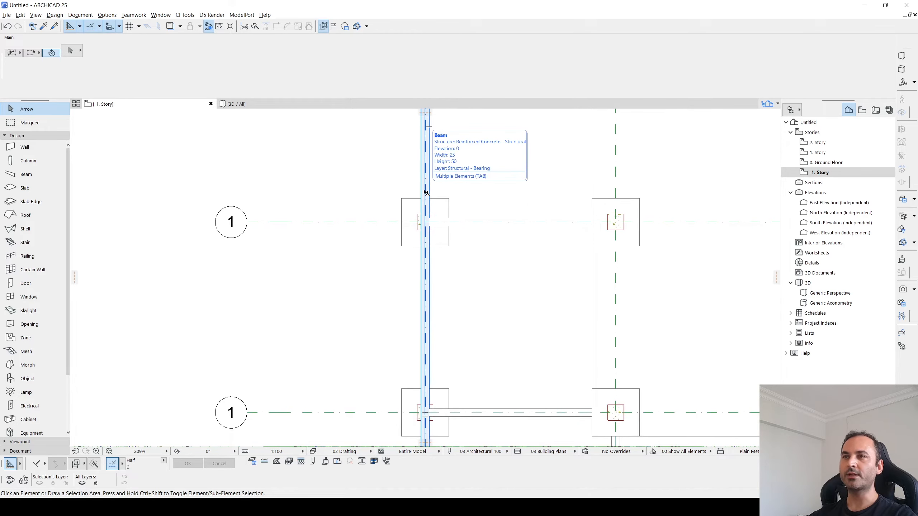
left_click(425, 192)
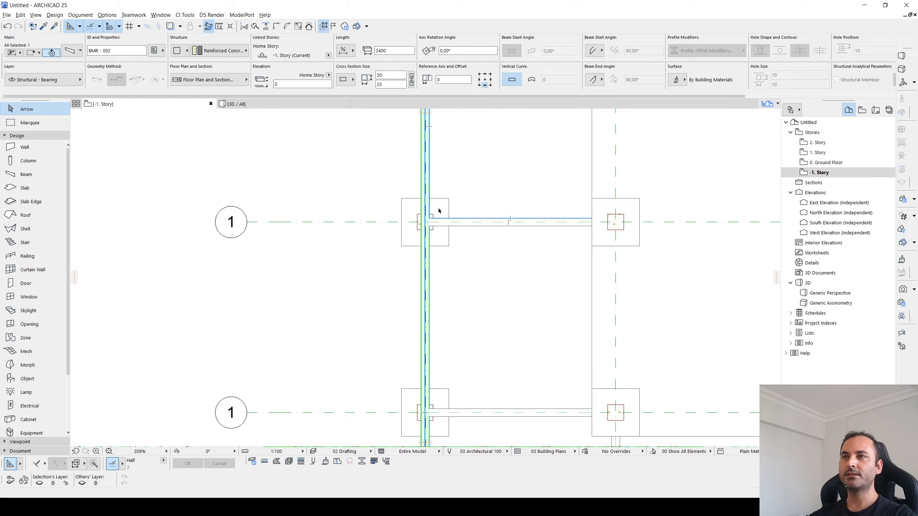
key("Escape")
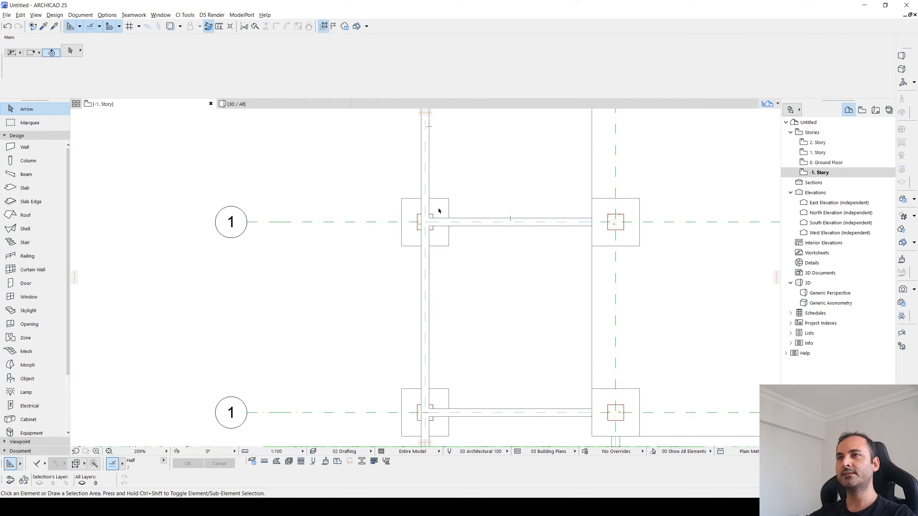
left_click(430, 178)
key("ctrl+a")
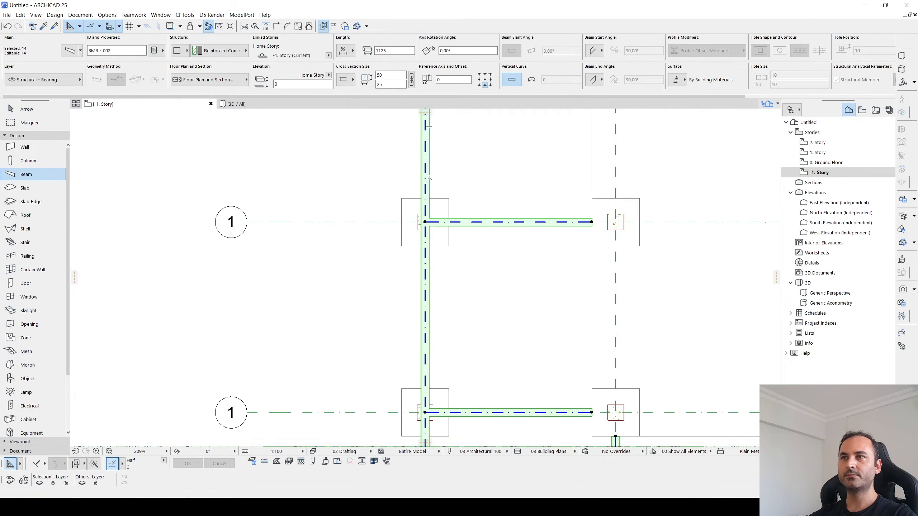
scroll(429, 178, "down", 5)
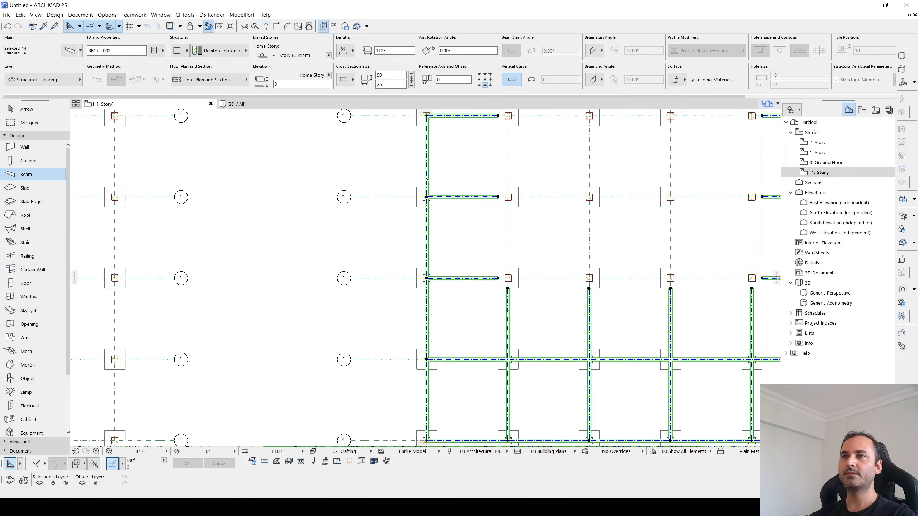
right_click(375, 165)
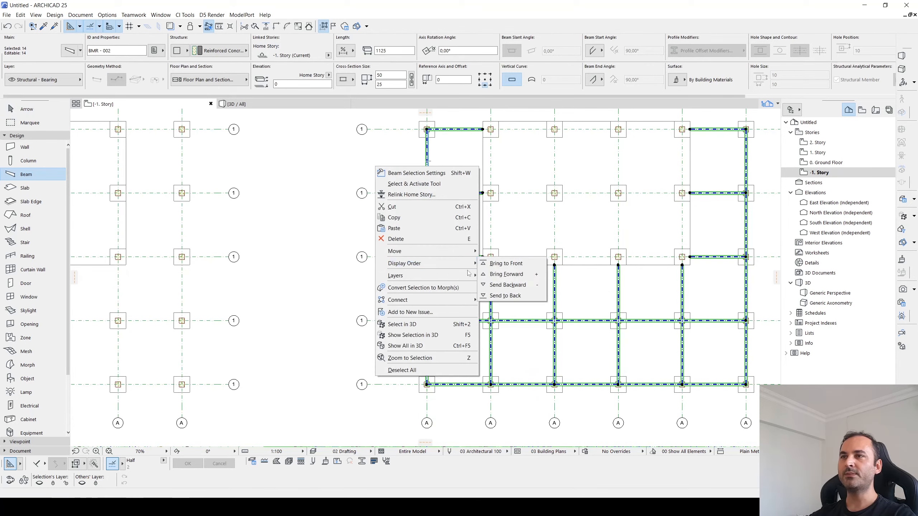
left_click(498, 295)
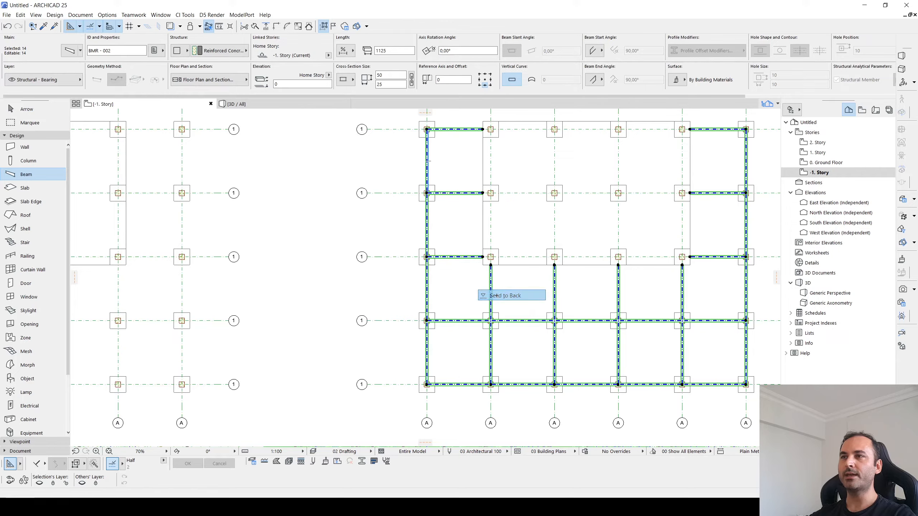
key("Escape")
Examine the beam and column junctions in plan, and inspect the tie beams, footings and slab in the 3D view
scroll(436, 201, "up", 2)
scroll(436, 201, "up", 2)
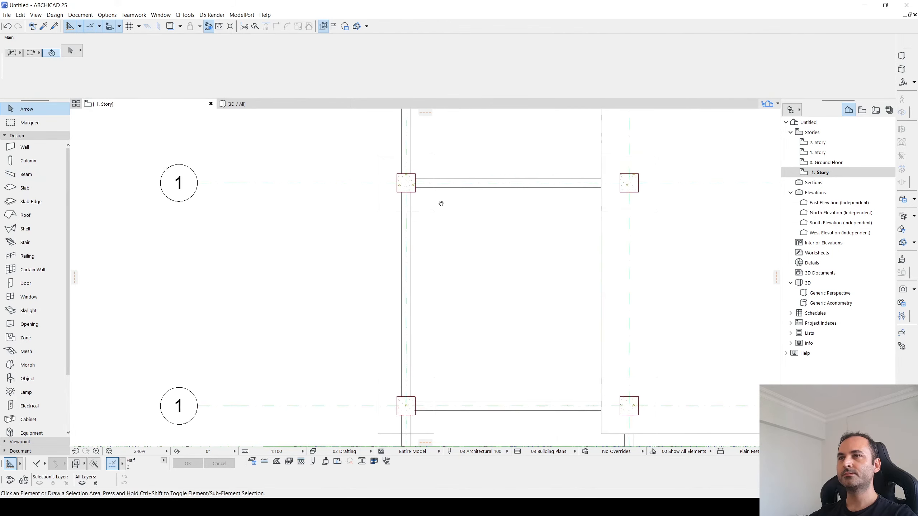
middle_click_drag(440, 201, 434, 281)
scroll(402, 304, "down", 2)
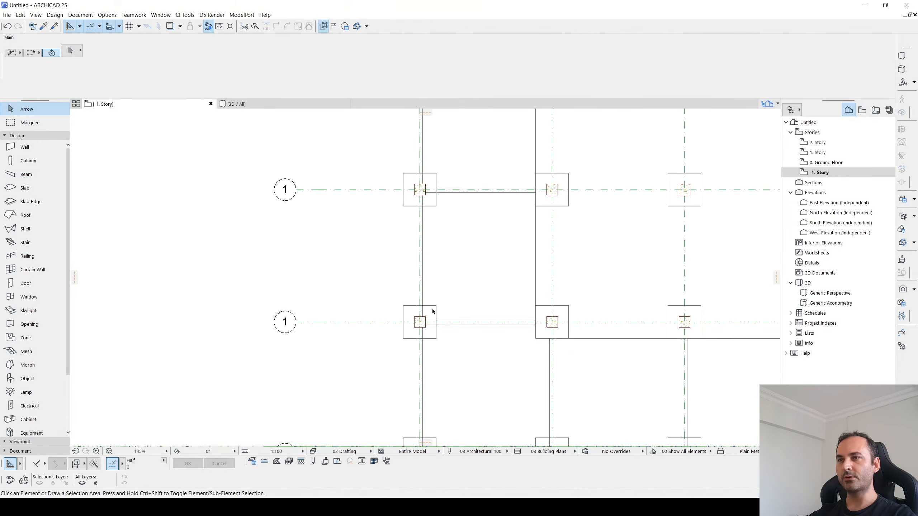
key("F3")
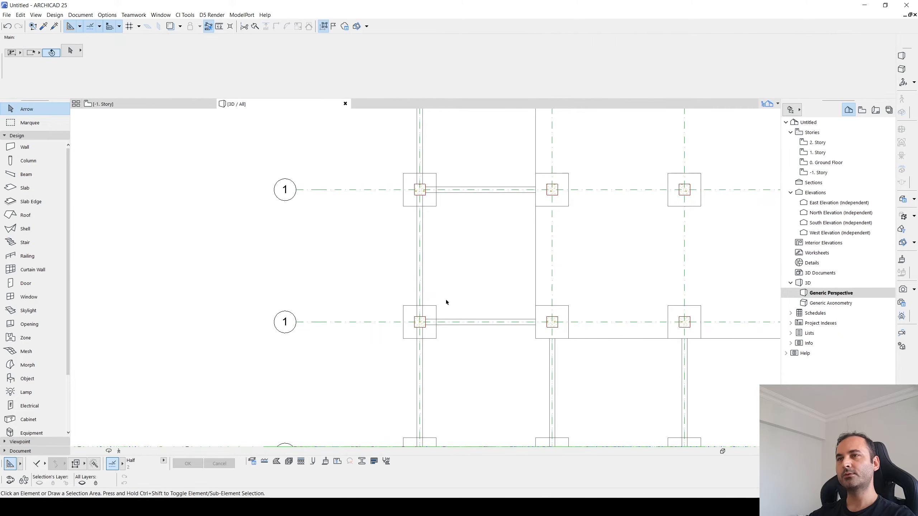
scroll(538, 255, "up", 10)
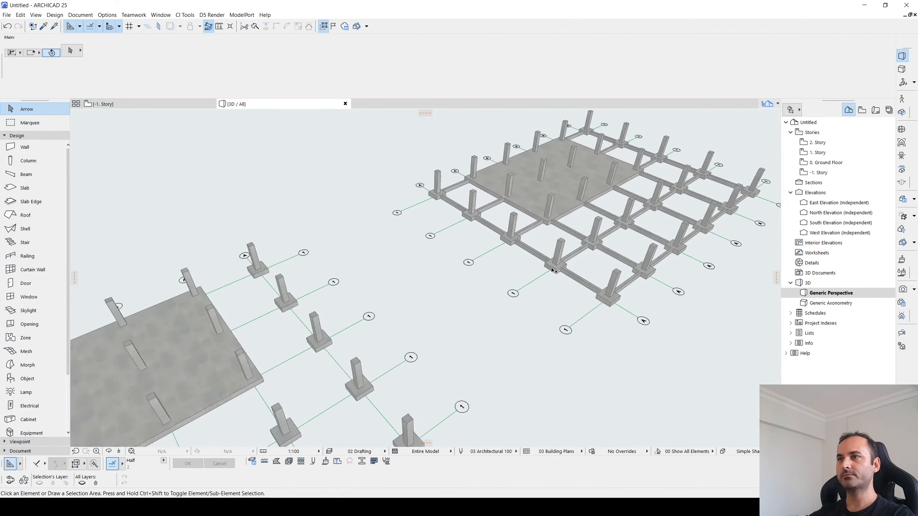
left_click(526, 315)
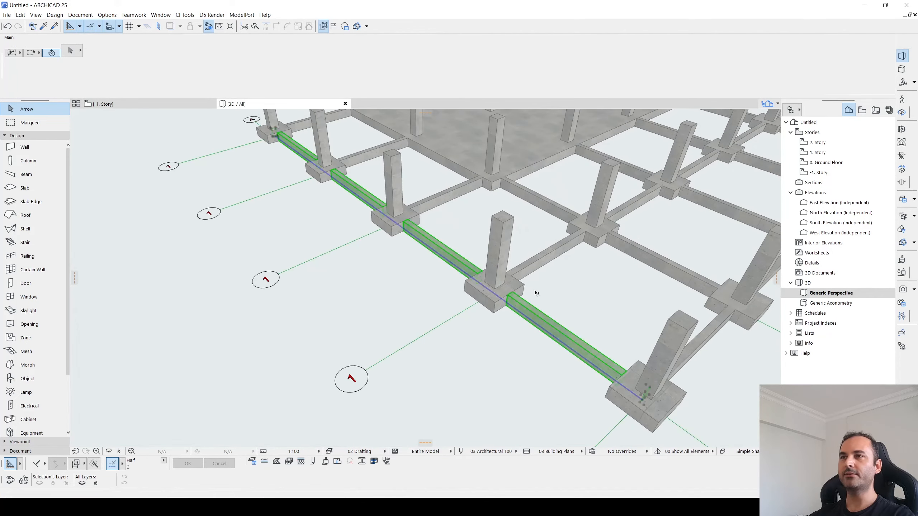
middle_click_drag(525, 315, 492, 278, "shift")
key("Escape")
scroll(545, 250, "down", 5)
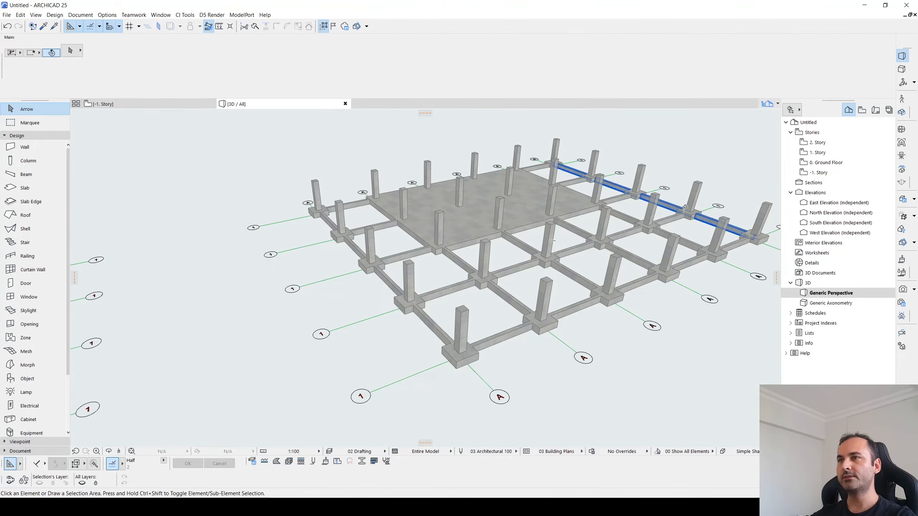
Open the Ground Floor plan with the -1. Story traced beneath it, ready to draw walls over the copied foundation layout
middle_click_drag(681, 209, 672, 211, "shift")
middle_click_drag(582, 212, 481, 234, "shift")
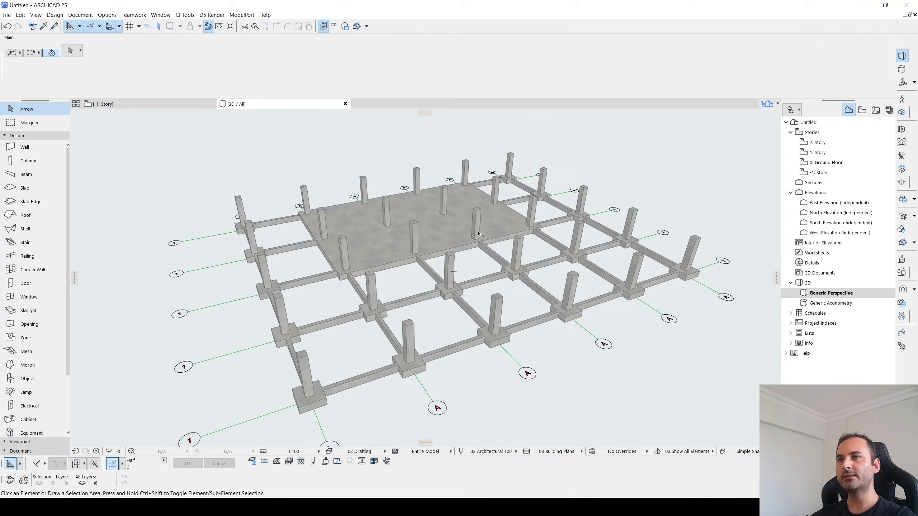
key("F2")
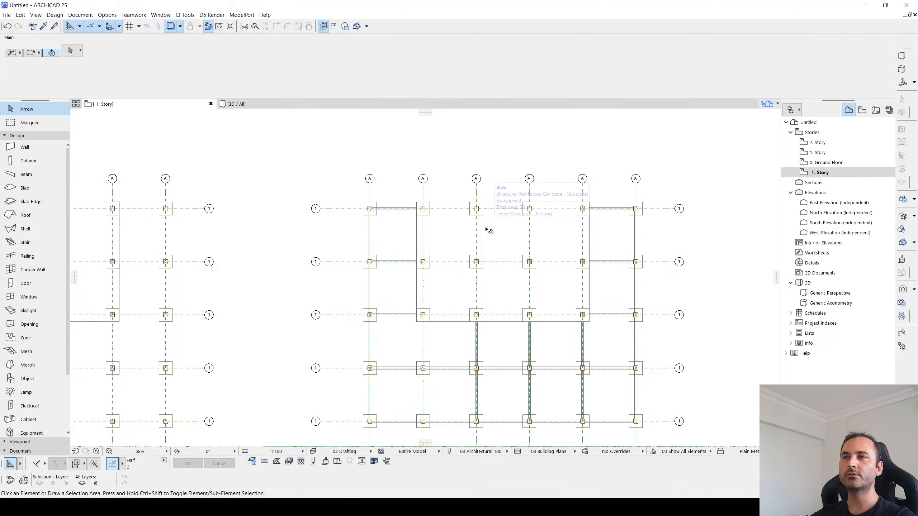
left_click(26, 147)
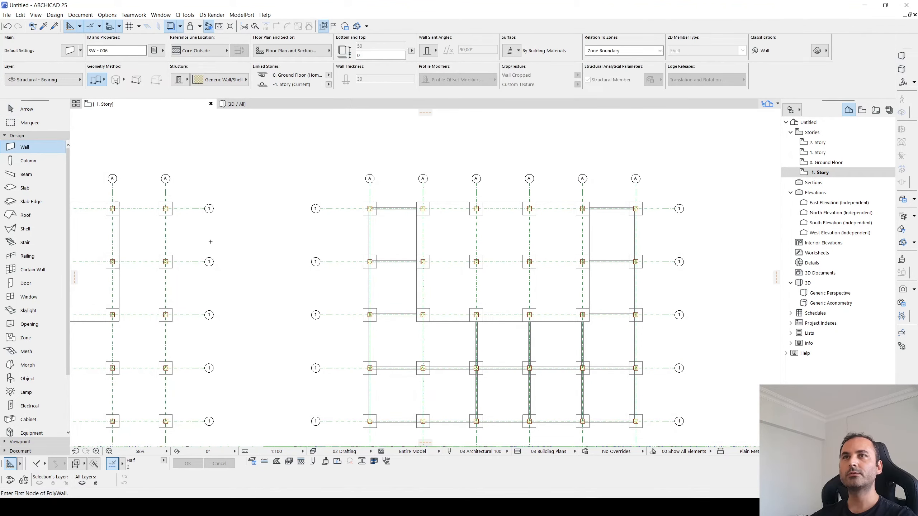
scroll(432, 257, "up", 4)
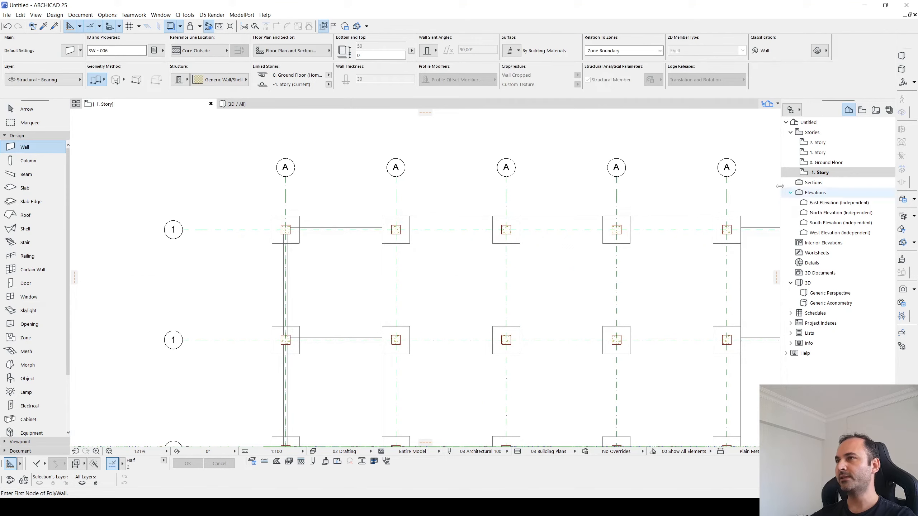
left_click(826, 163)
double_click(827, 163)
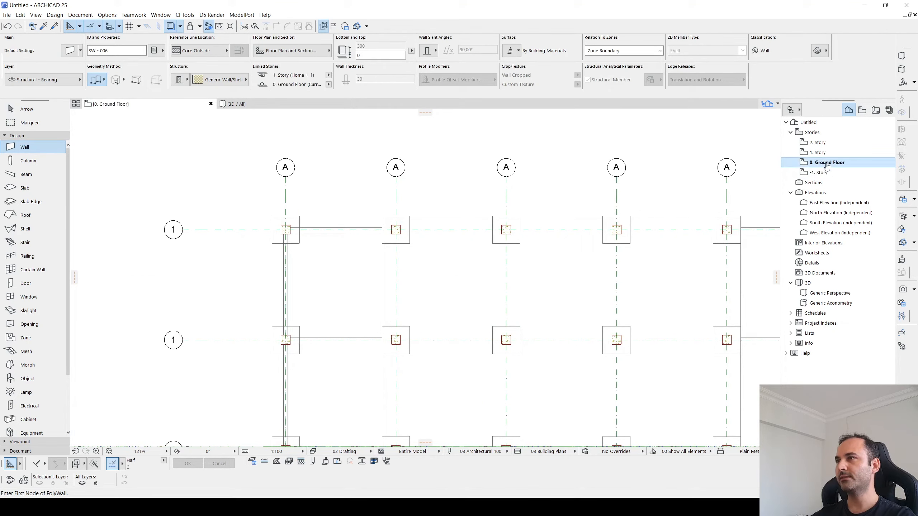
left_click(170, 26)
scroll(440, 225, "up", 3)
left_click(412, 206)
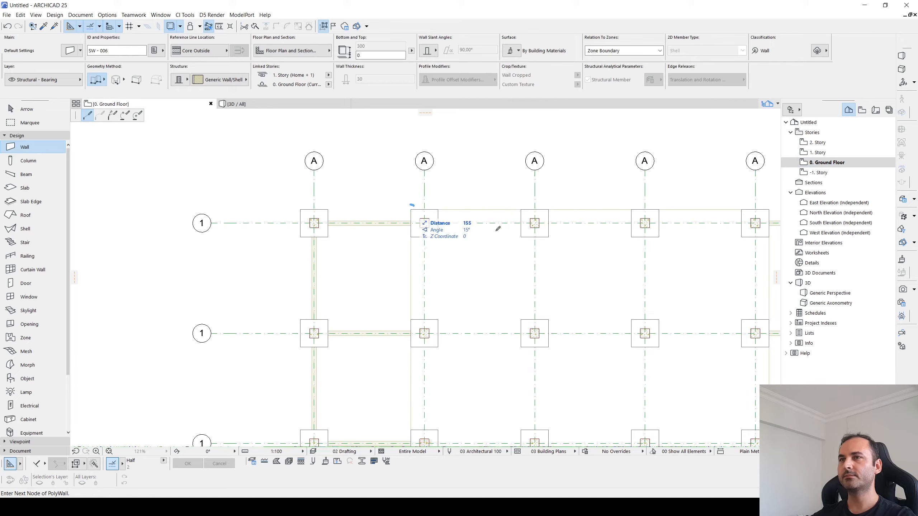
scroll(398, 307, "down", 3)
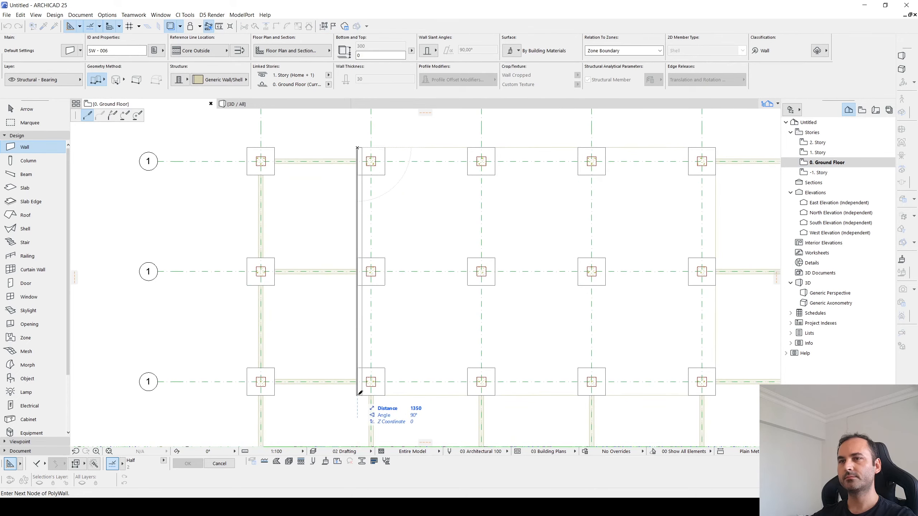
left_click(357, 395)
middle_click_drag(522, 389, 486, 389)
key("Escape")
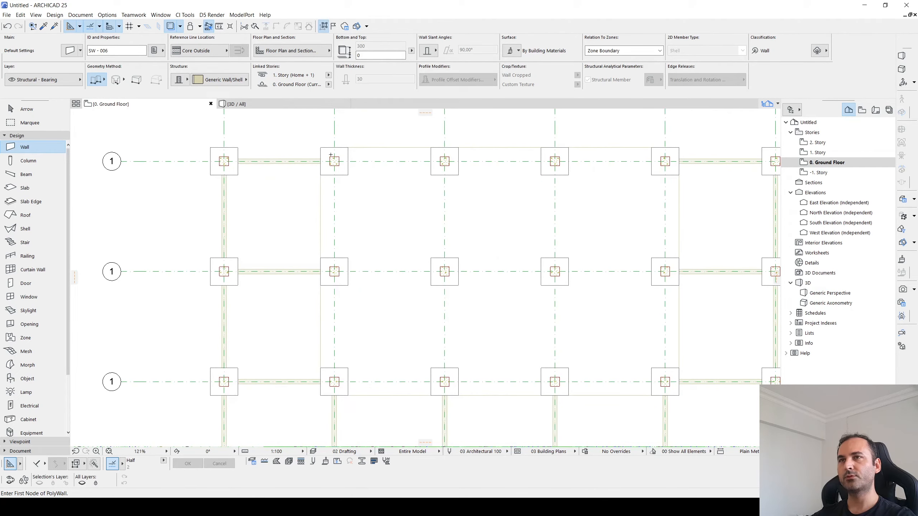
Draw a closed rectangular wall, 1850 long horizontally, through the outer corners of the four corner columns above the slab
left_click(329, 157)
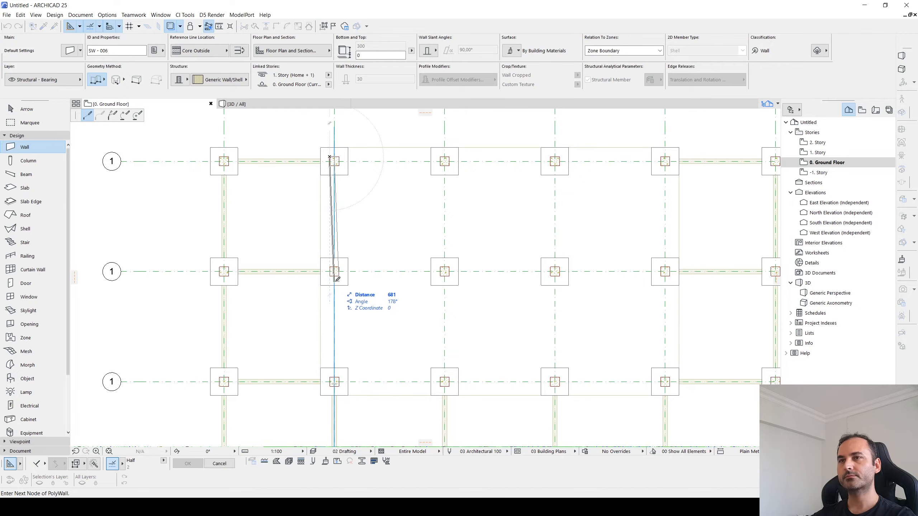
left_click(330, 386)
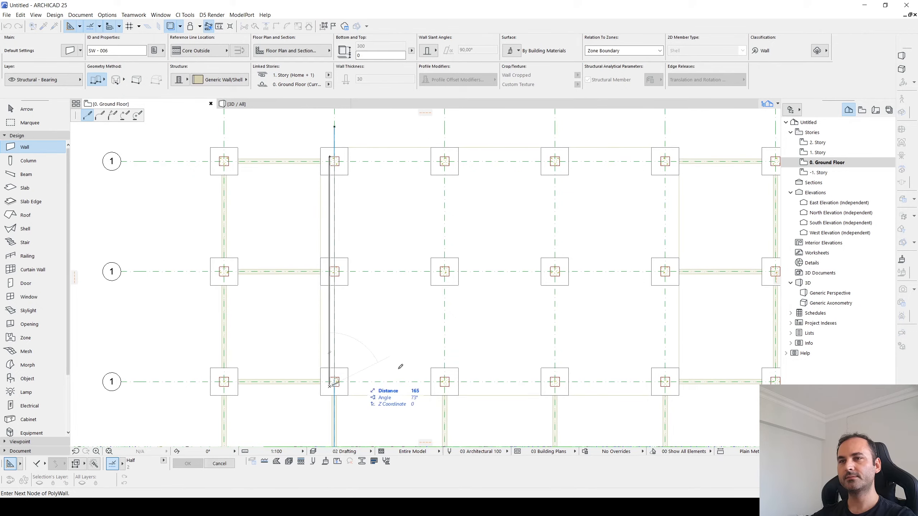
middle_click_drag(578, 378, 452, 372)
left_click(653, 381)
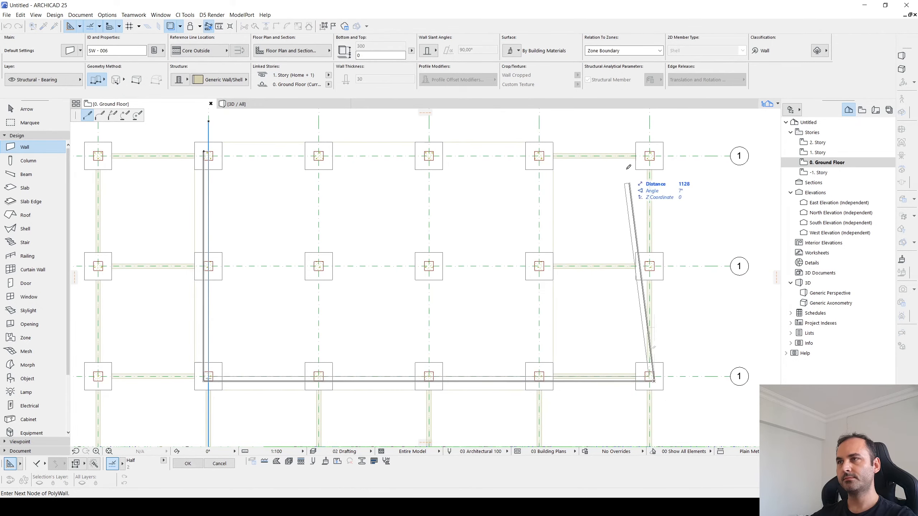
left_click(545, 381)
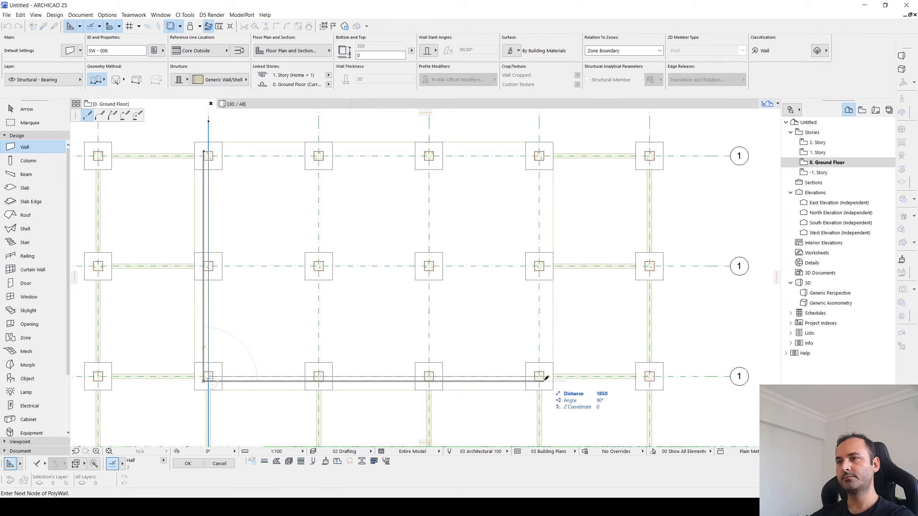
left_click(544, 152)
left_click(204, 152)
key("Escape")
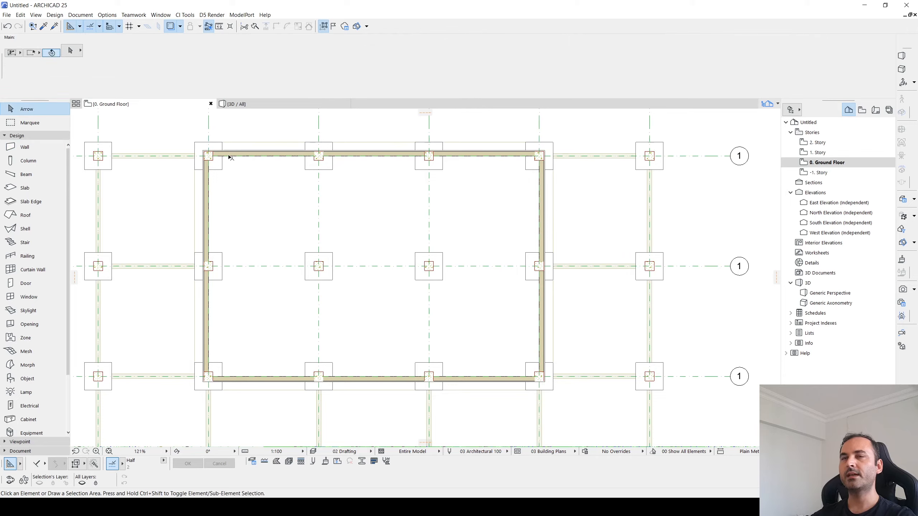
Turn off the trace reference on the Ground Floor plan
scroll(209, 149, "up", 3)
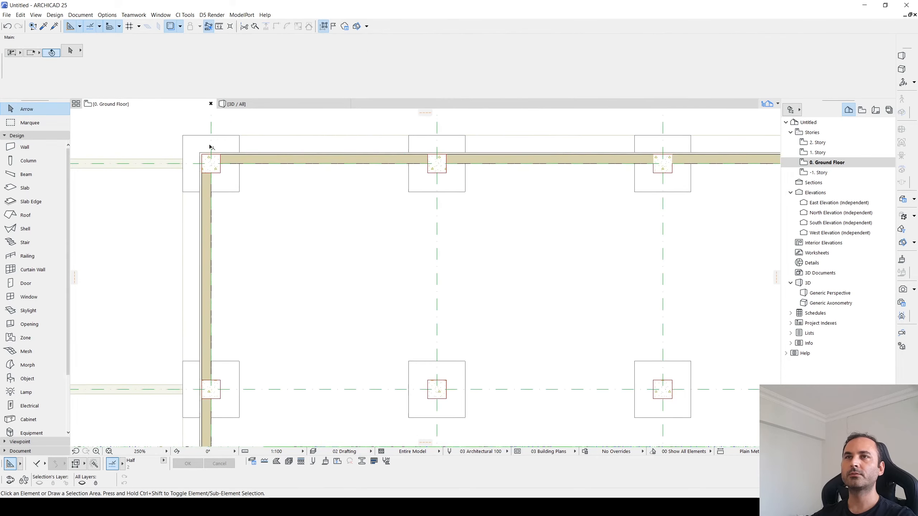
left_click(173, 27)
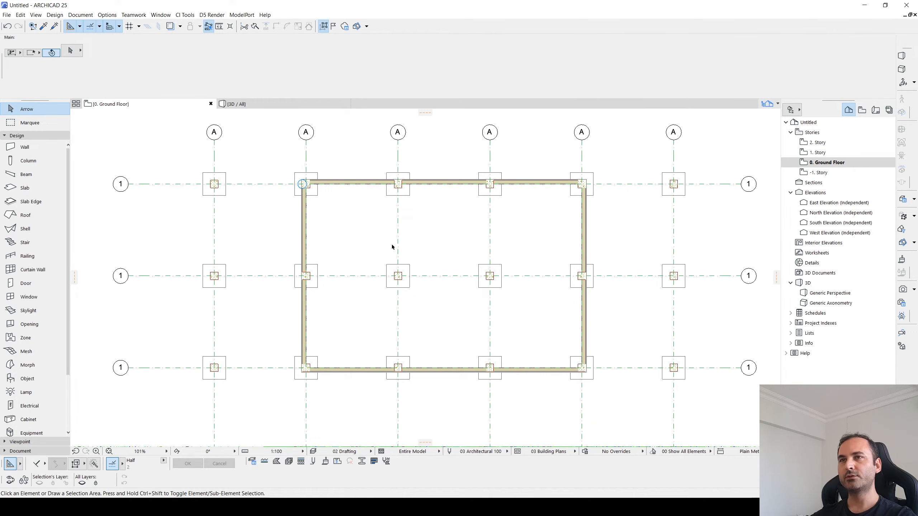
middle_click_drag(283, 180, 324, 172)
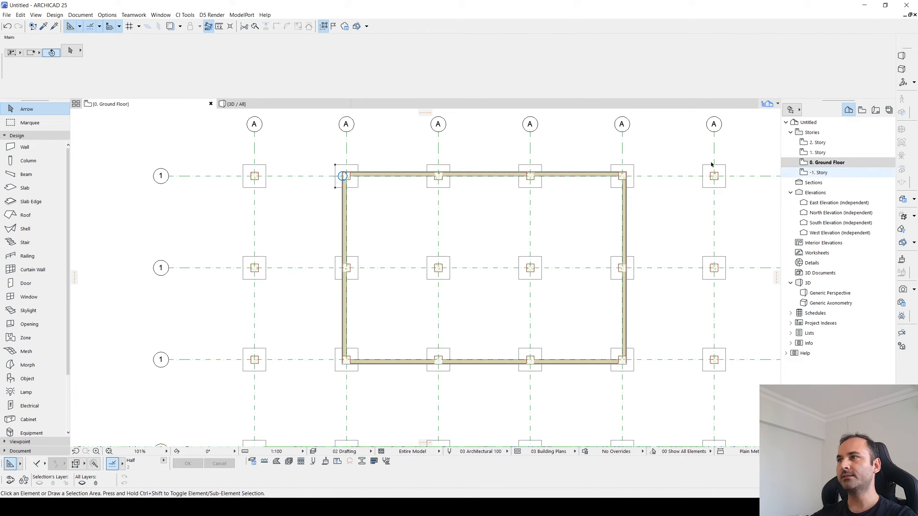
Set all columns to the Projected with Overhead floor plan display, with their projection shown To Absolute Display Limit
left_click(337, 165, "alt")
key("ctrl+a")
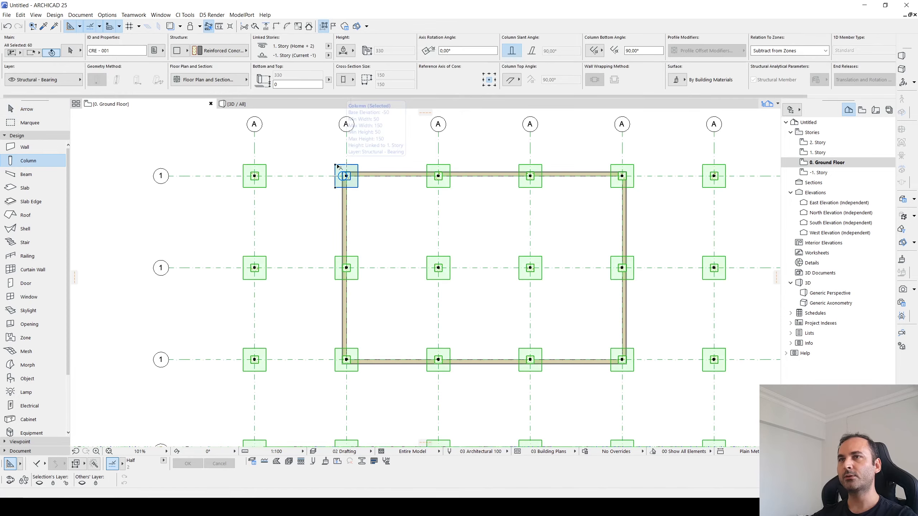
key("ctrl+t")
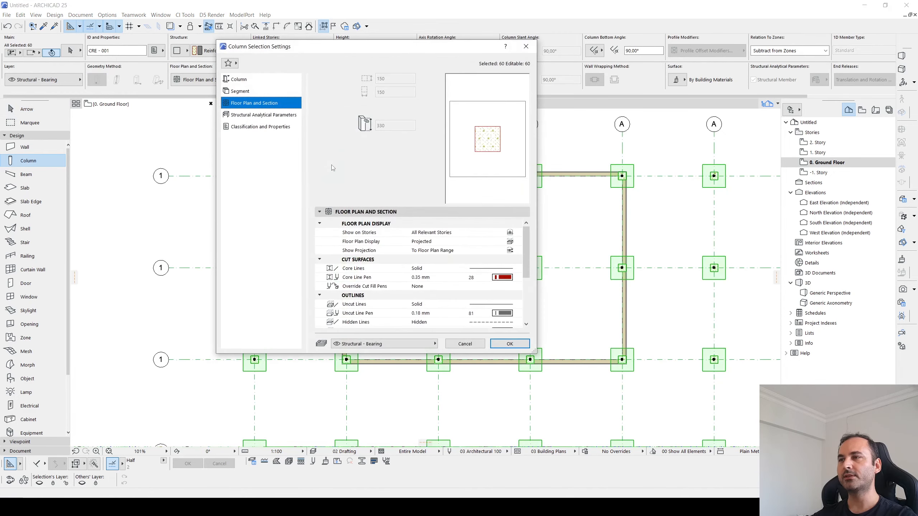
left_click(511, 253)
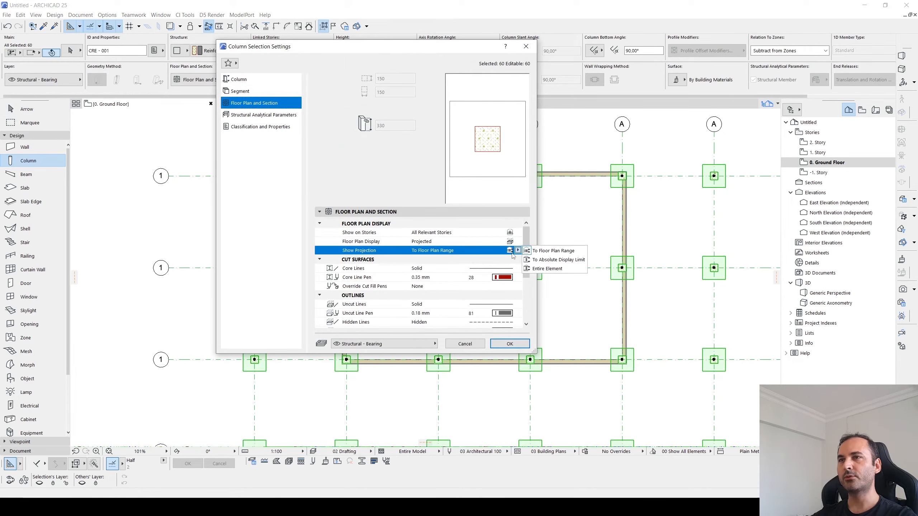
left_click(548, 260)
left_click(518, 241)
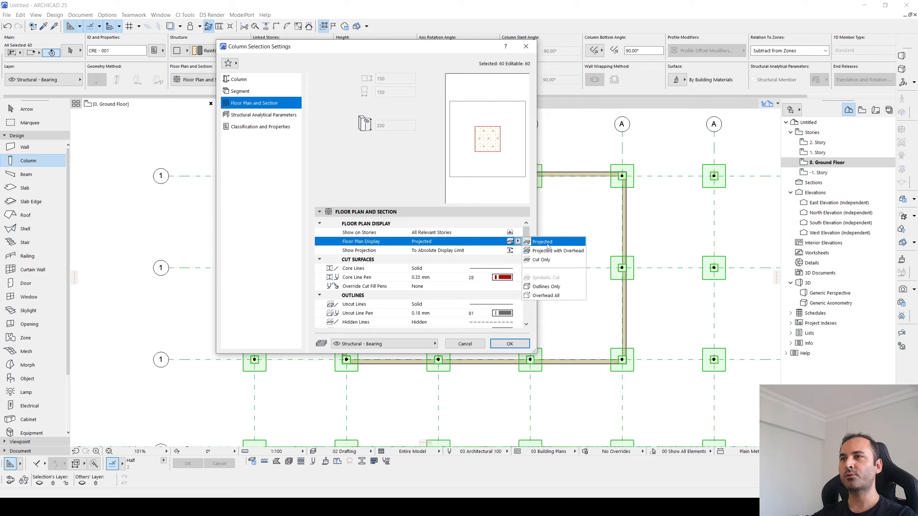
left_click(559, 251)
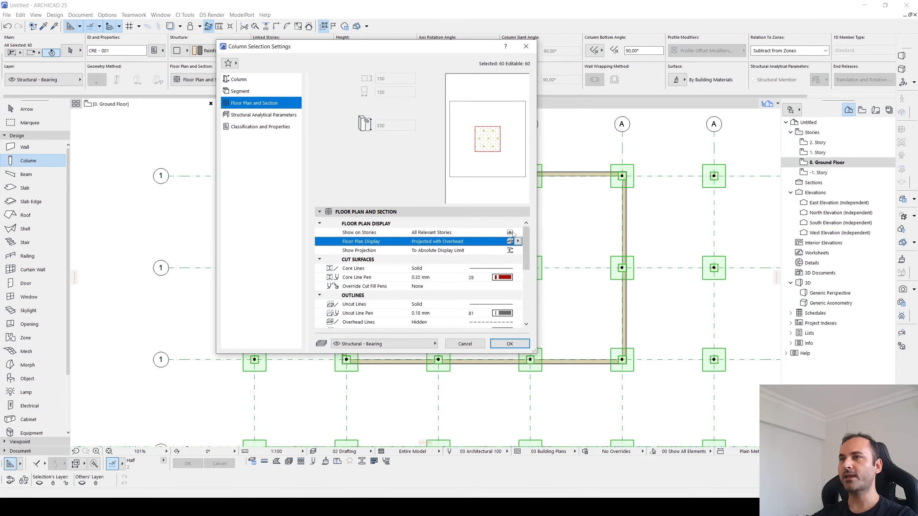
left_click(517, 232)
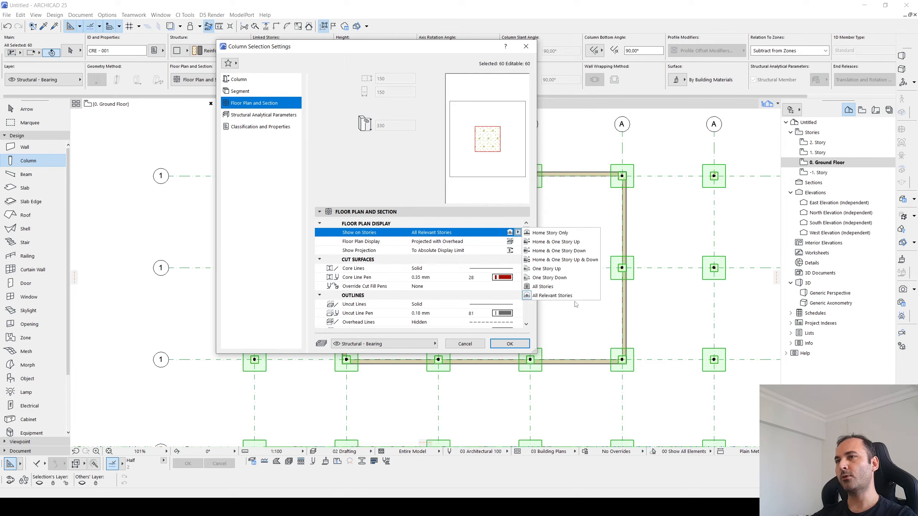
left_click(527, 350)
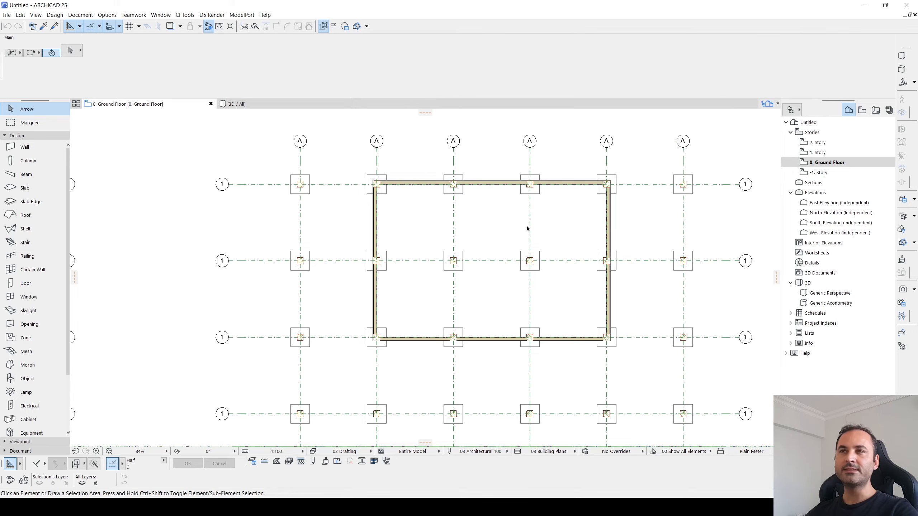
Set the -1 story's height to next to 150 and check the footings' display on the Ground Floor plan
middle_click_drag(526, 226, 535, 219)
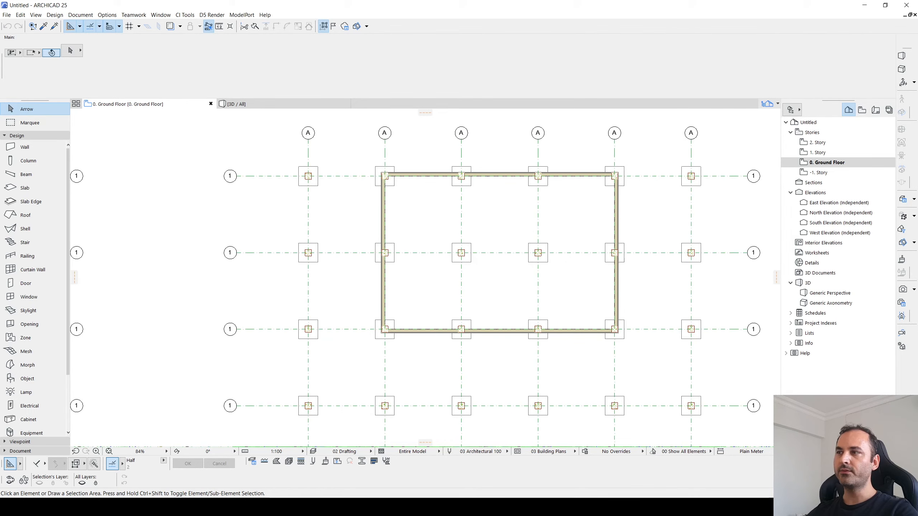
key("ctrl+7")
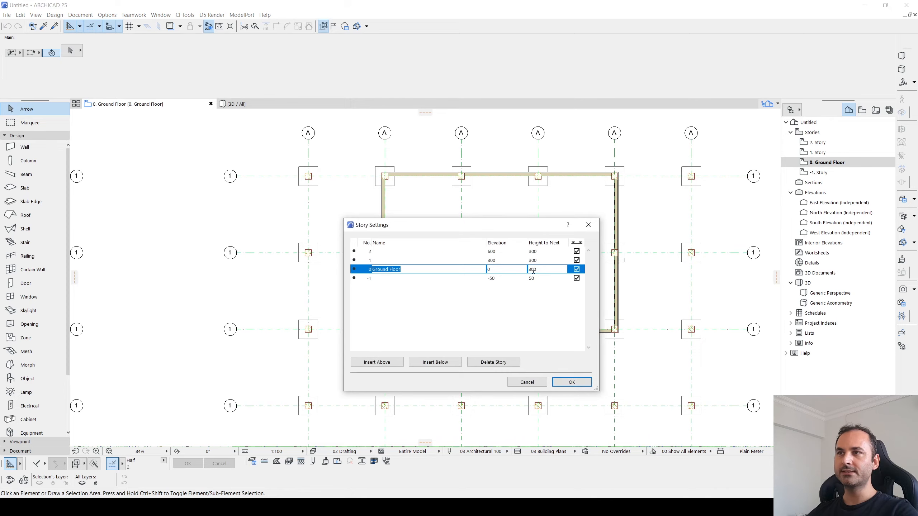
left_click(507, 279)
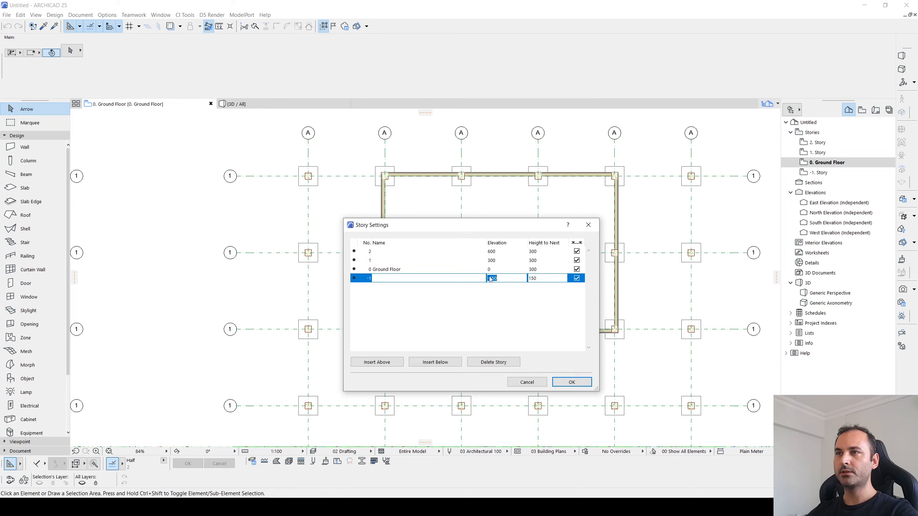
left_click(566, 383)
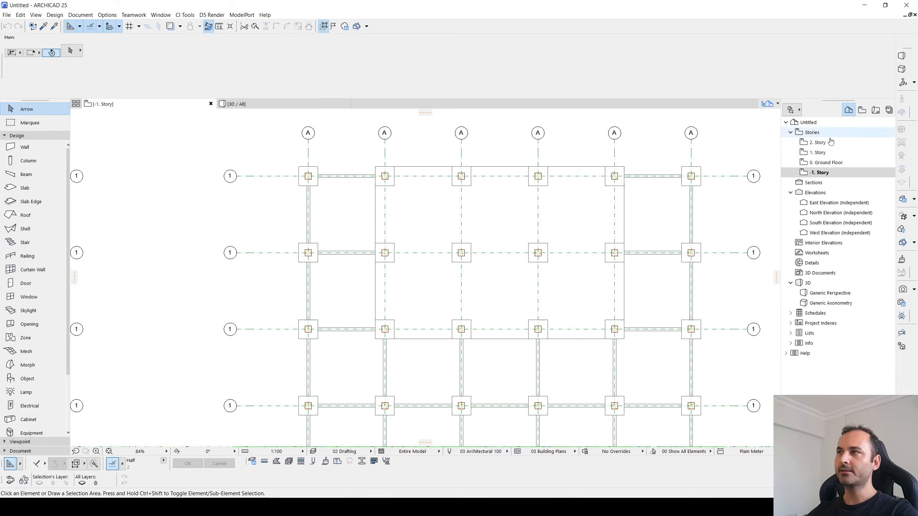
double_click(828, 162)
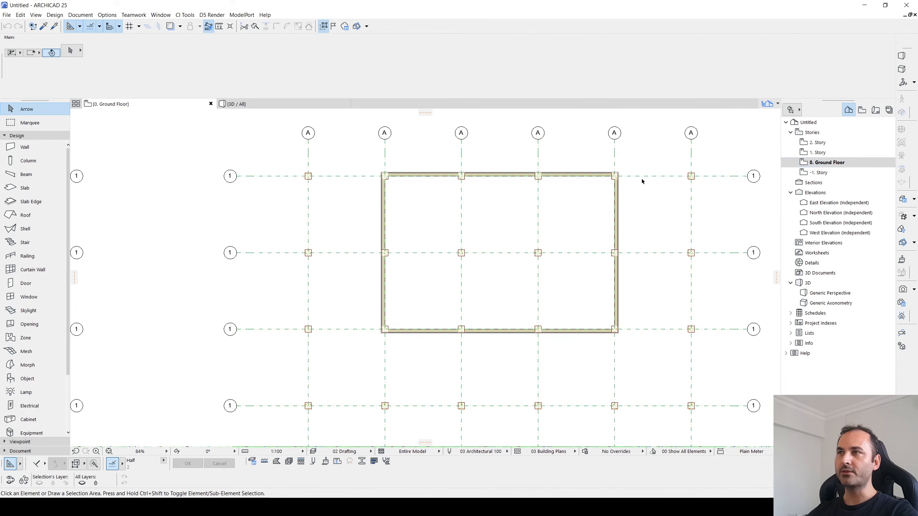
Return to the -1. Story plan and set that story's height to next back to 50
double_click(825, 173)
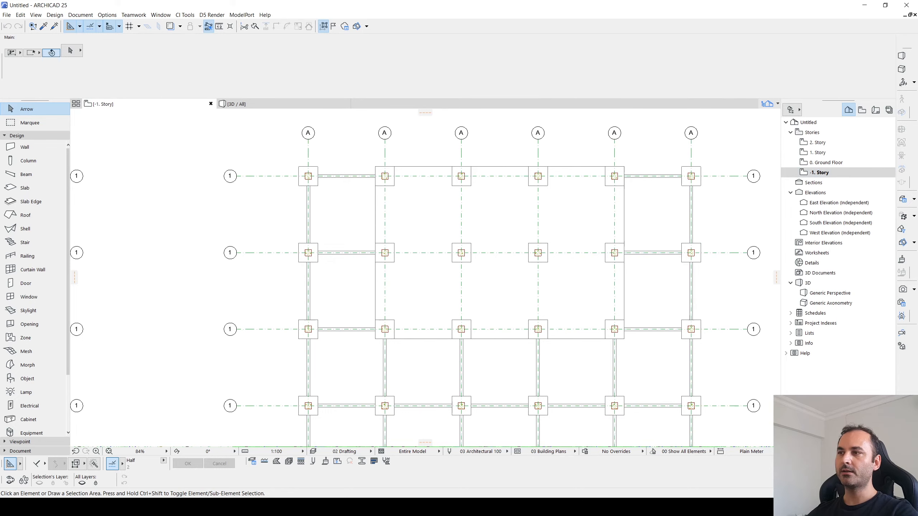
key("ctrl+7")
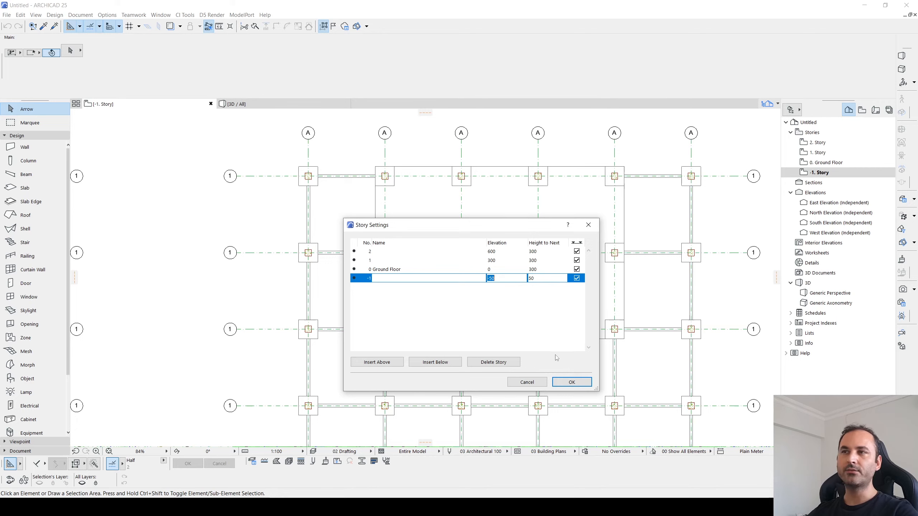
left_click(564, 382)
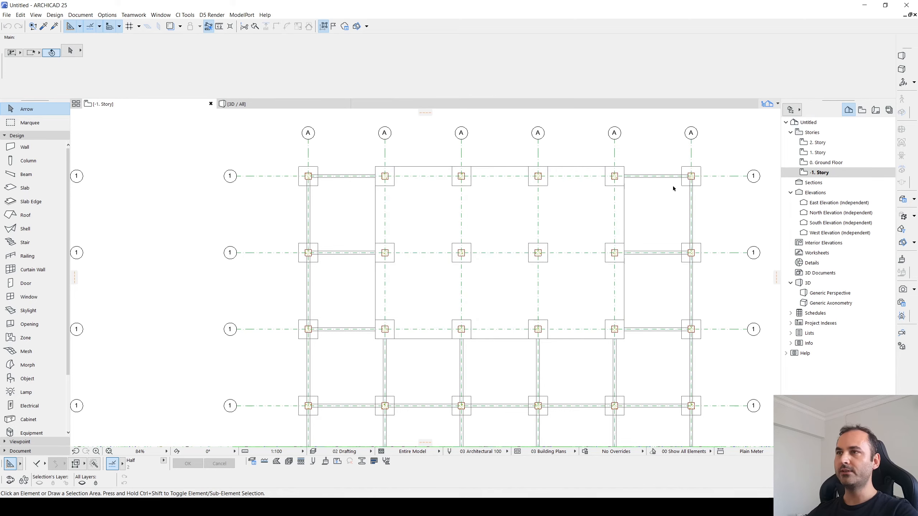
Set the relative floor plan range's Show down to offset to 50 from the current story for all four Floor Plans views
scroll(672, 185, "down", 4)
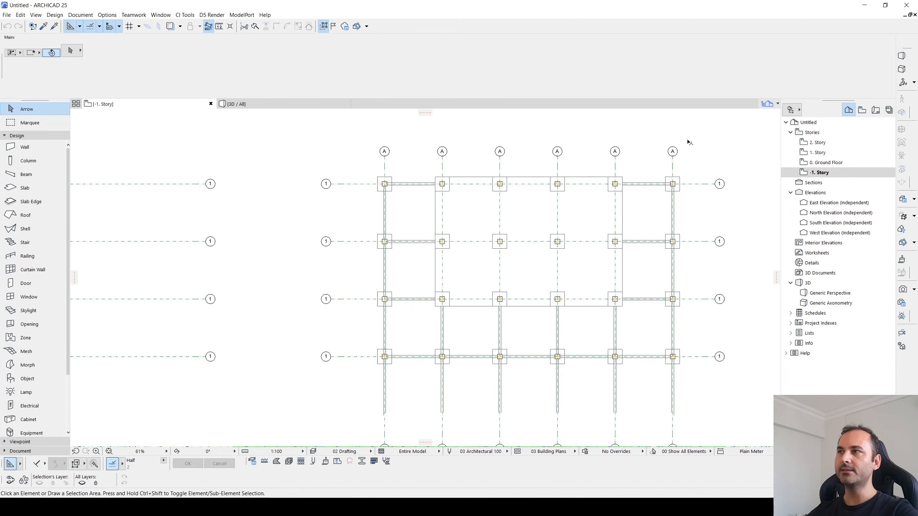
left_click(862, 109)
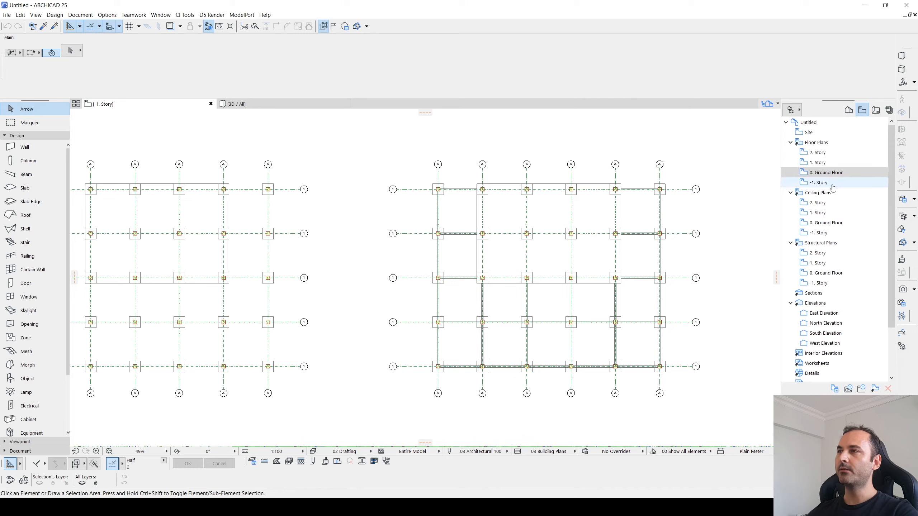
left_click(833, 185)
left_click(826, 156, "shift")
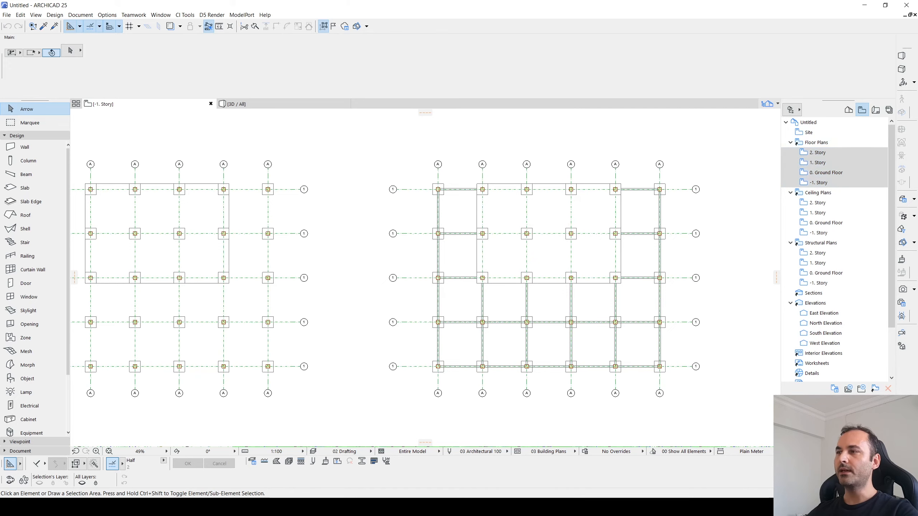
left_click(874, 389)
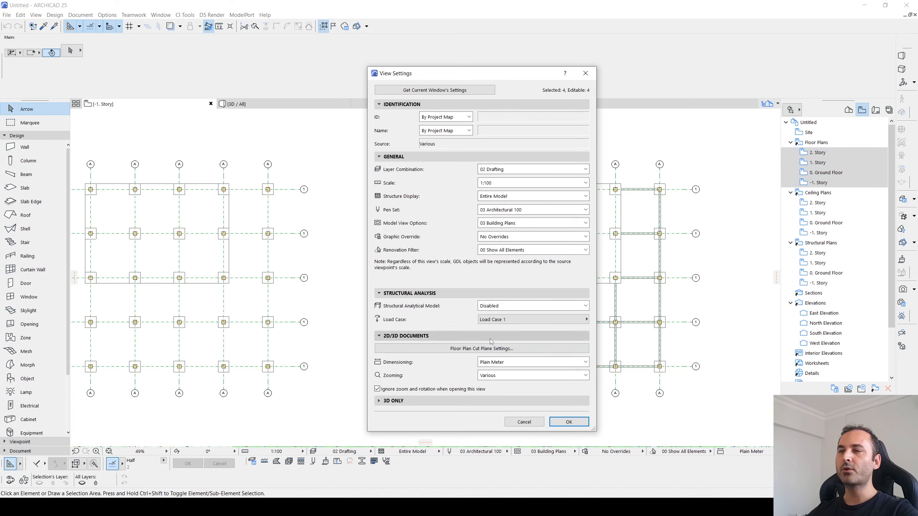
left_click(460, 352)
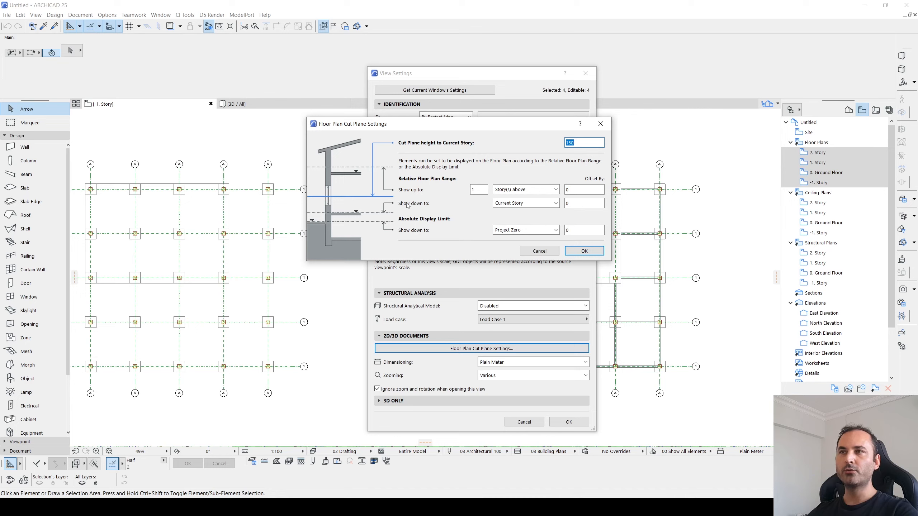
key("Tab")
key("Tab")
key("Tab")
key("Tab")
key("Tab")
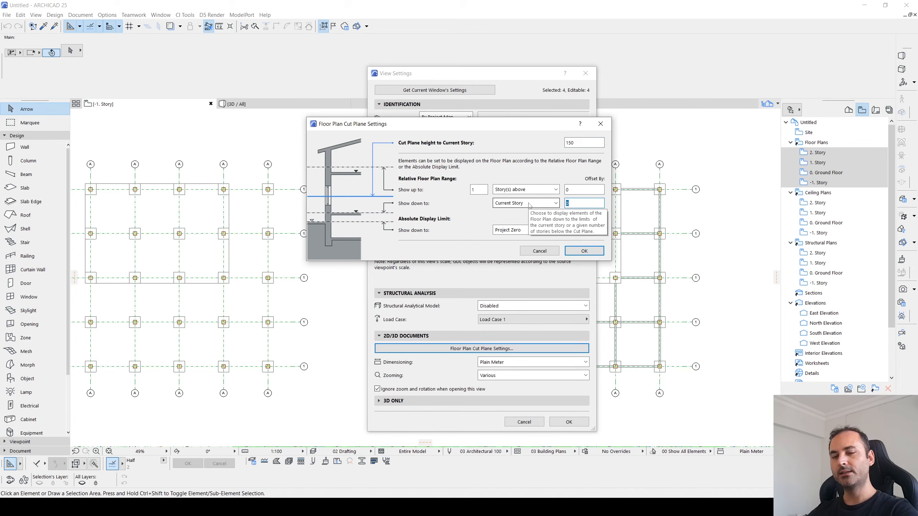
type("50")
left_click(582, 229)
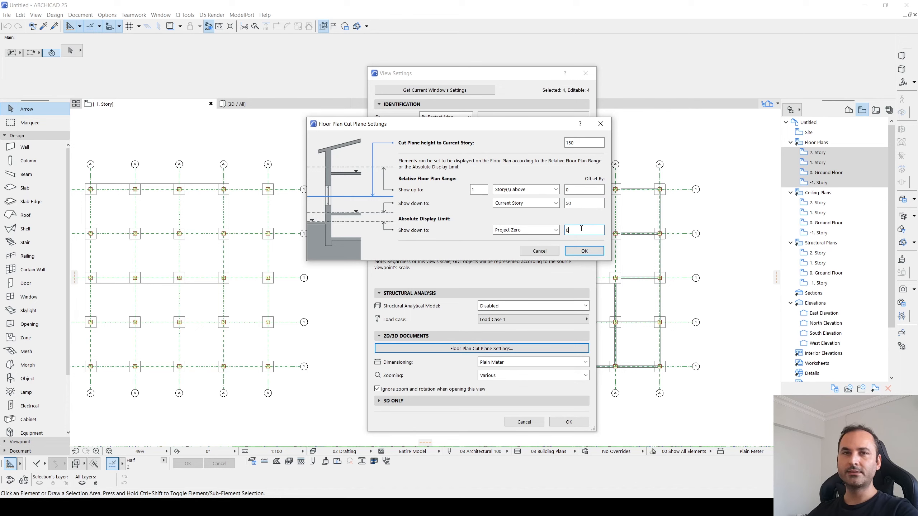
left_click(580, 250)
left_click(573, 424)
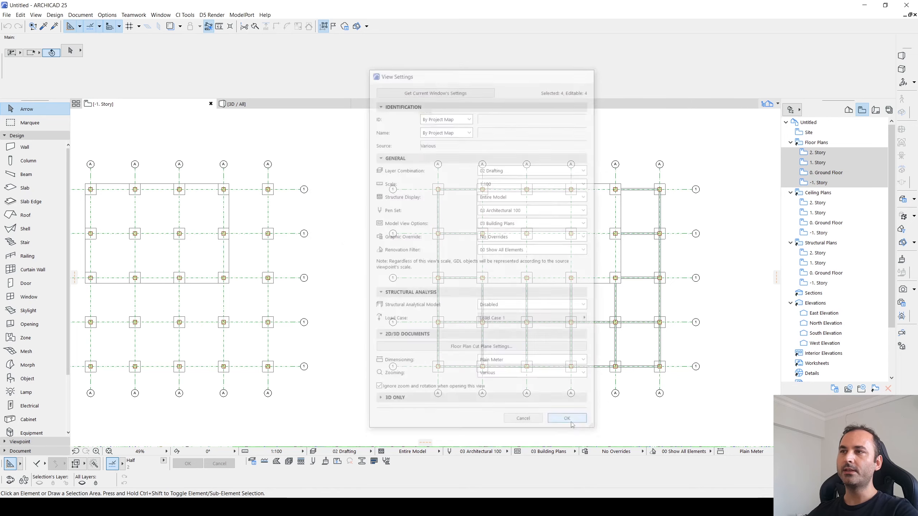
Compare how footings, beams and columns display in the -1. Story and 0. Ground Floor views
double_click(831, 183)
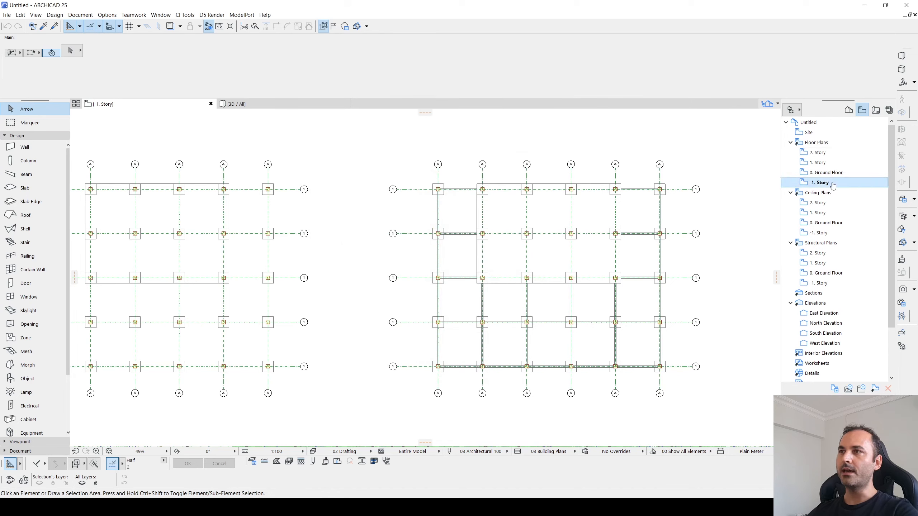
double_click(827, 173)
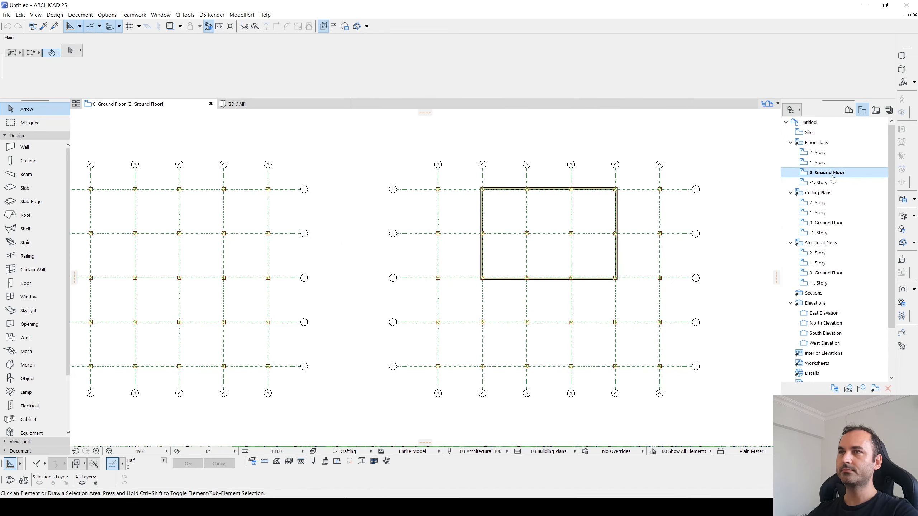
scroll(598, 229, "up", 5)
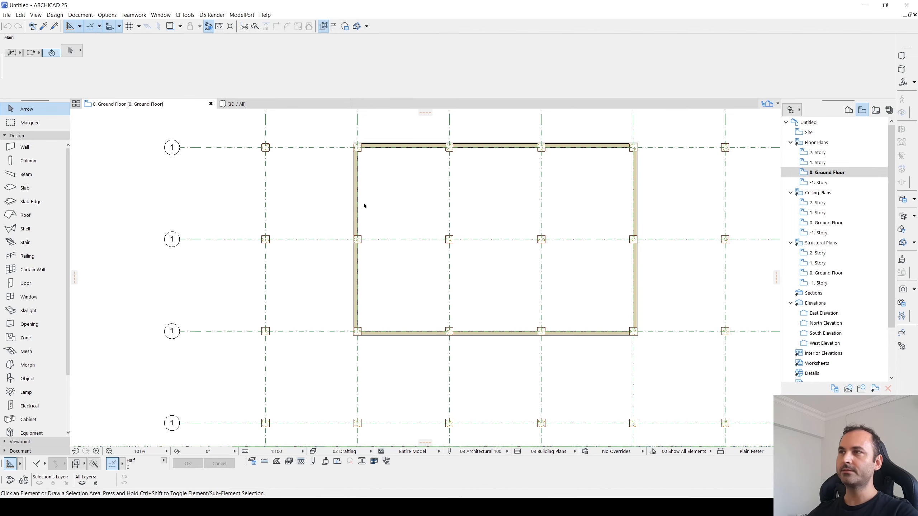
scroll(364, 203, "down", 3)
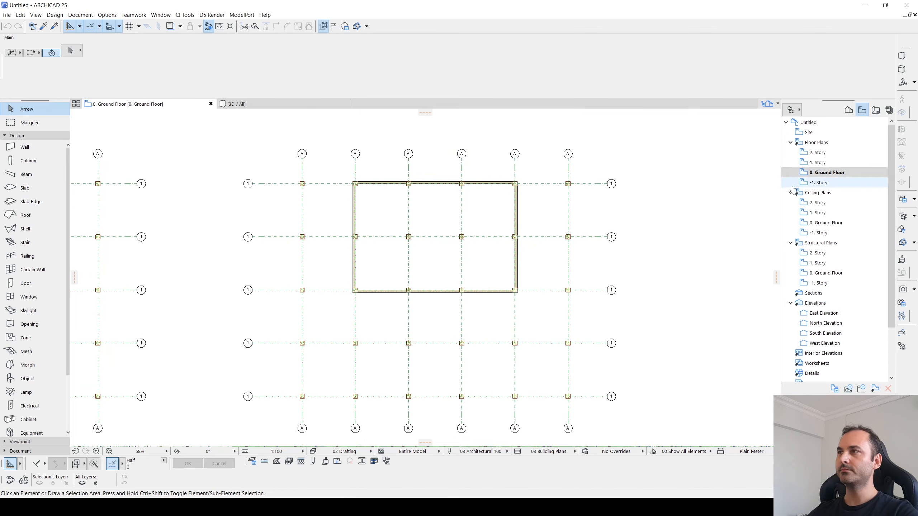
left_click(804, 185)
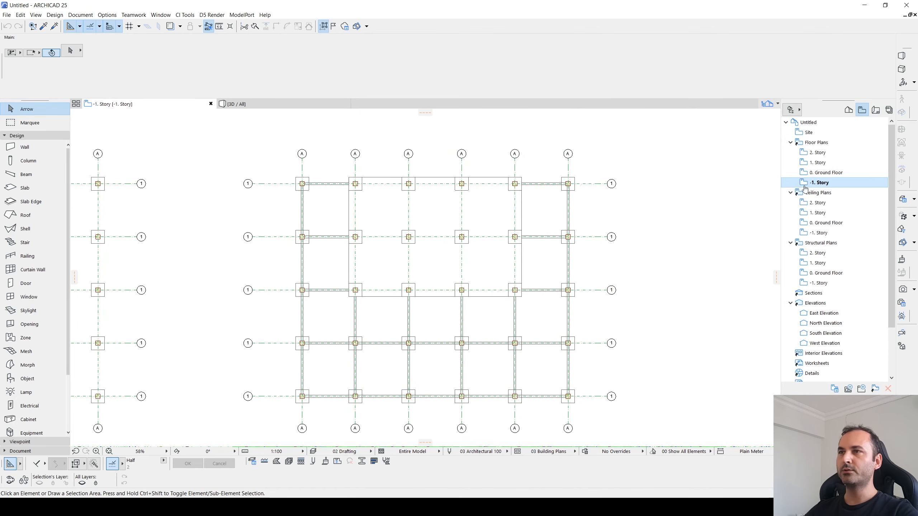
scroll(297, 266, "up", 3)
left_click(297, 269)
scroll(294, 253, "up", 3)
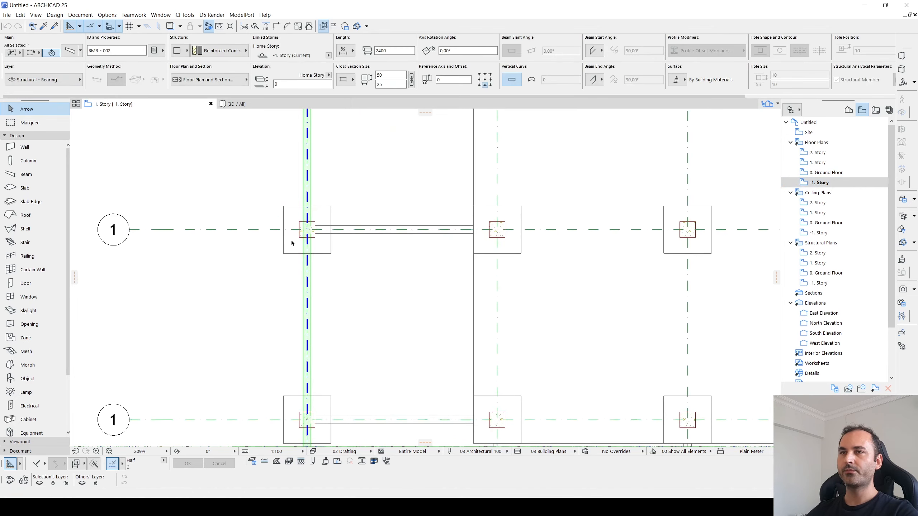
left_click(333, 183)
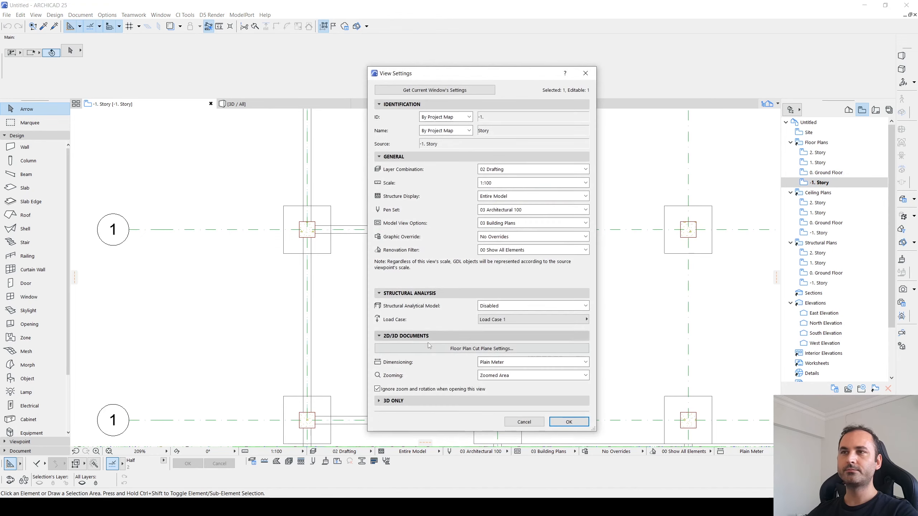
In the -1. Story view's cut plane settings, set the Show up to offset to 50 for one story above
left_click(450, 350)
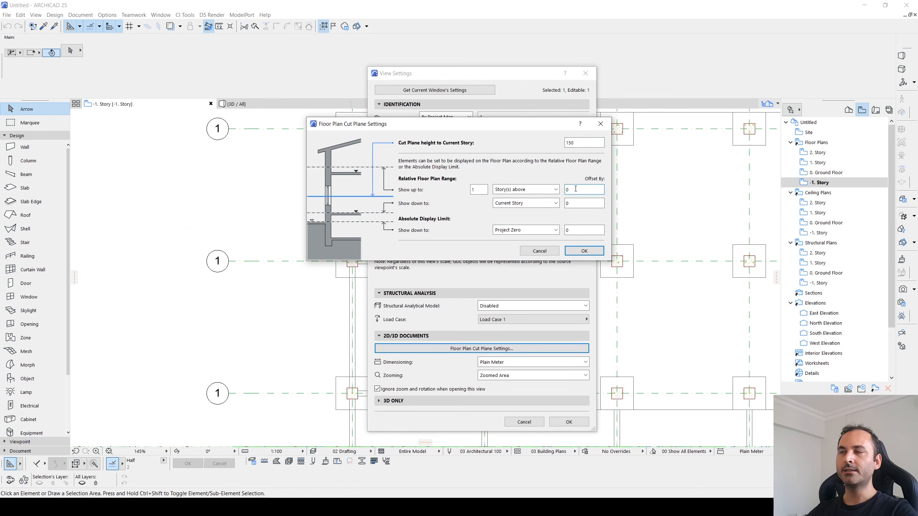
key("BackSpace")
type("50")
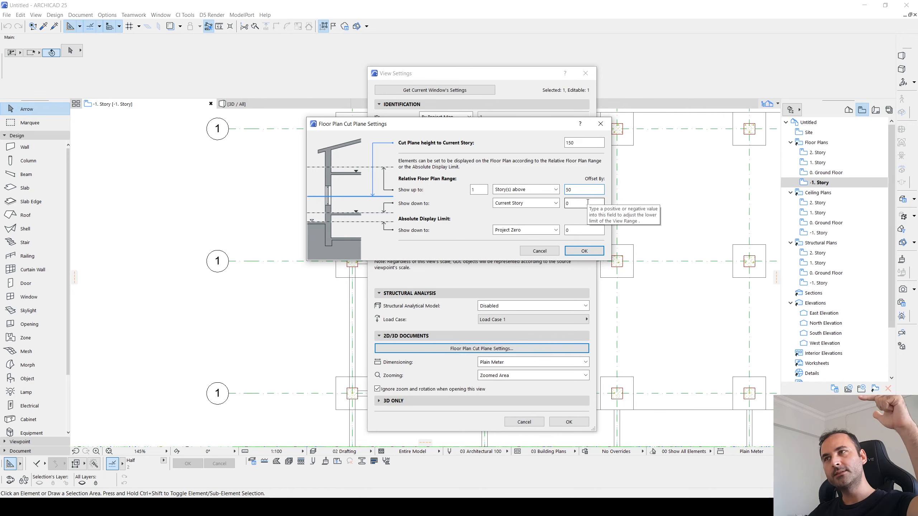
left_click(585, 251)
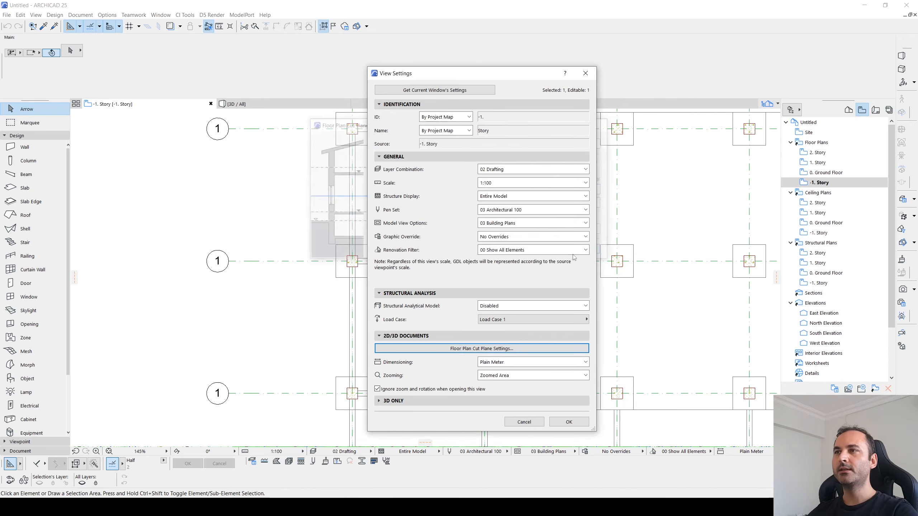
left_click(568, 422)
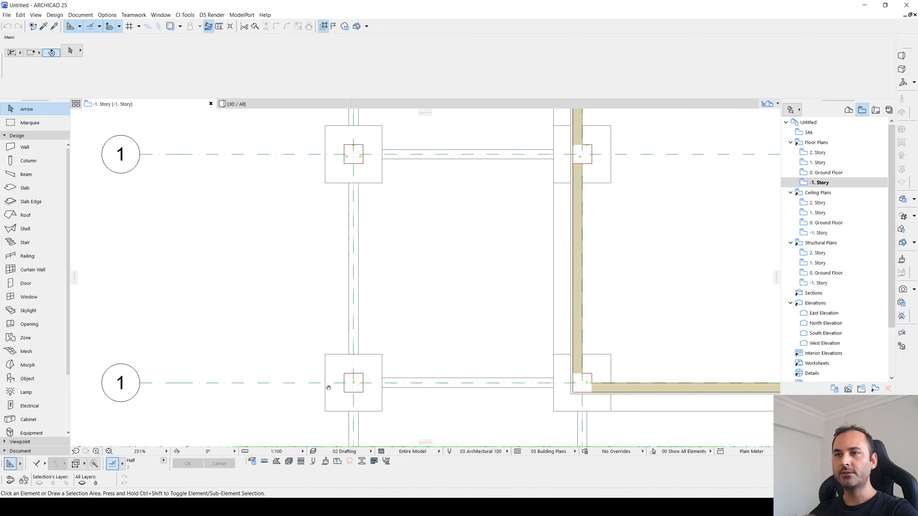
Select the four grouped ground-floor walls and set their Show on Stories option to Home Story Only
middle_click_drag(328, 383, 360, 344)
scroll(296, 337, "down", 2)
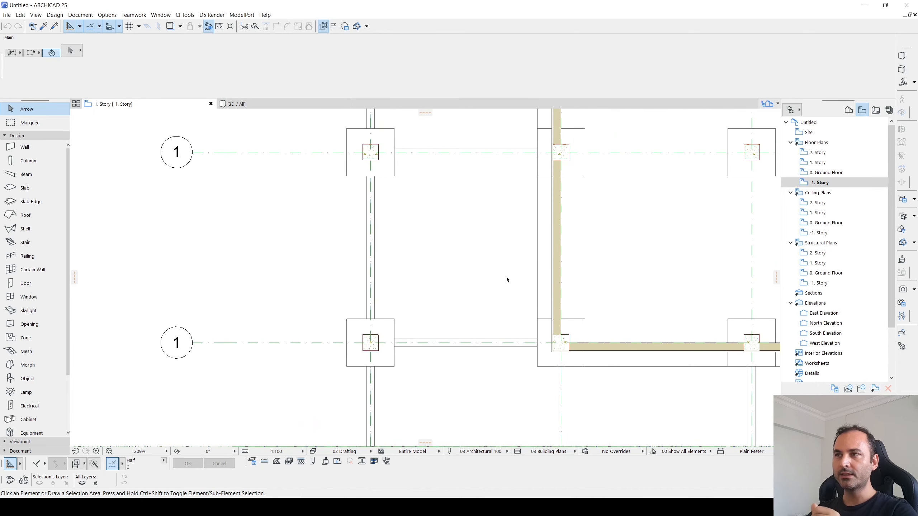
middle_click_drag(506, 278, 434, 324)
left_click(483, 271)
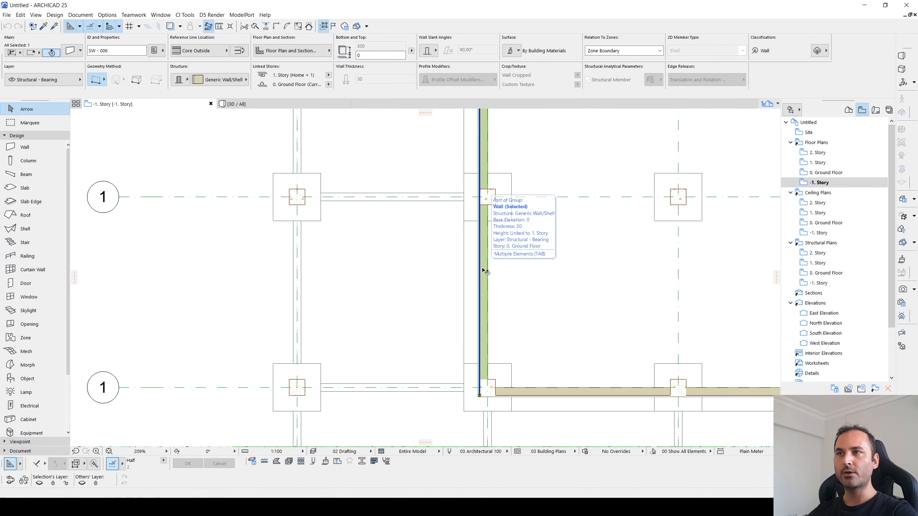
key("alt+g")
scroll(469, 271, "down", 7)
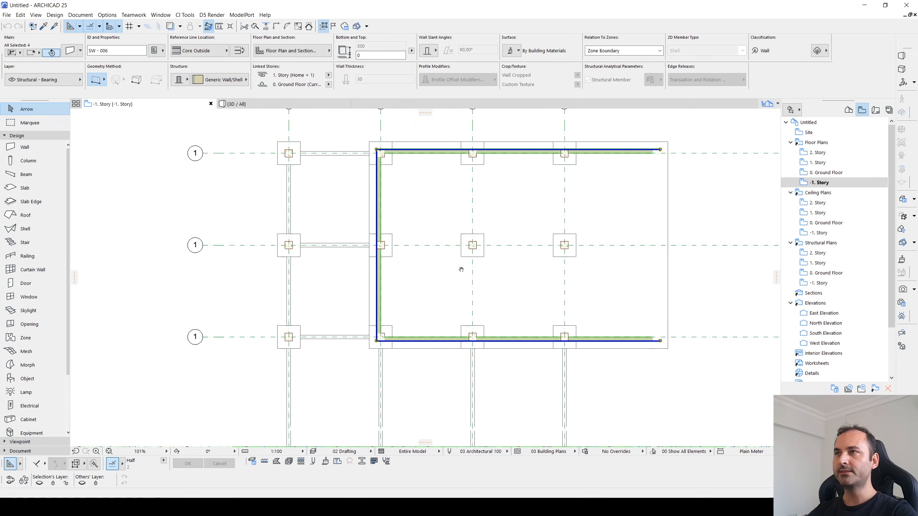
key("ctrl+t")
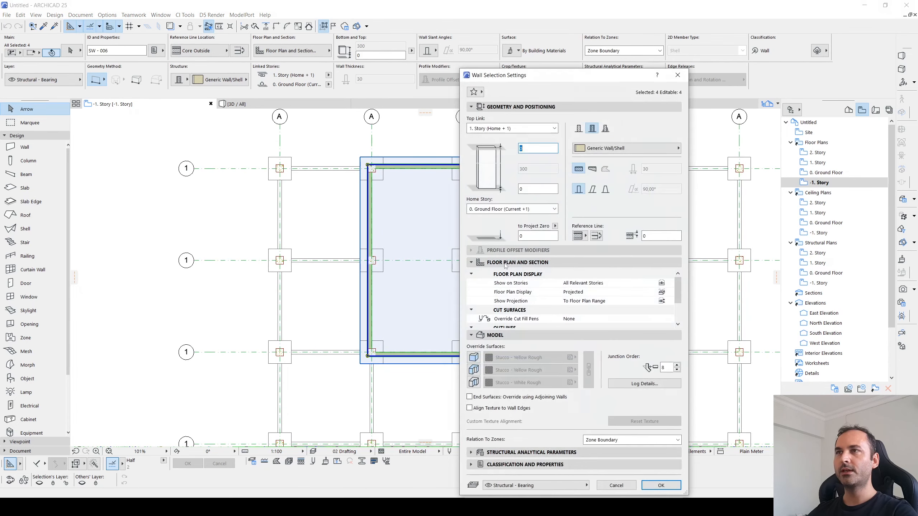
left_click(662, 283)
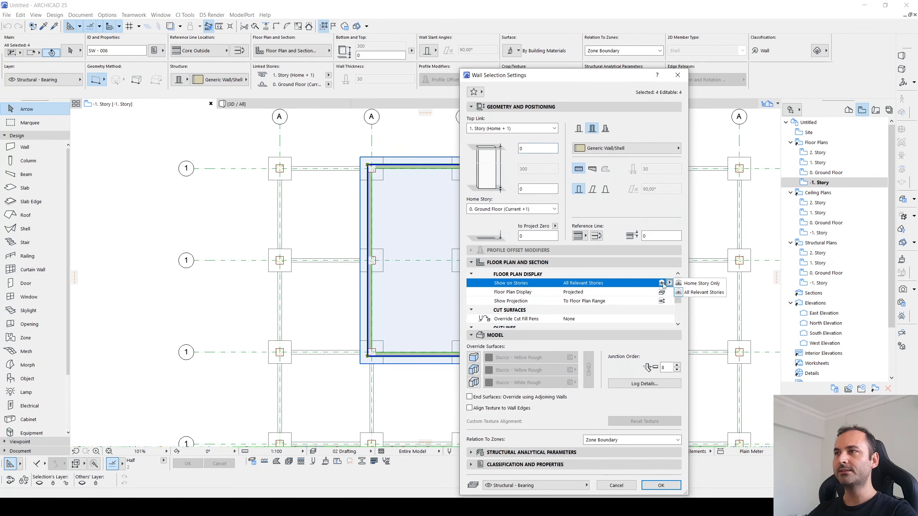
left_click(694, 289)
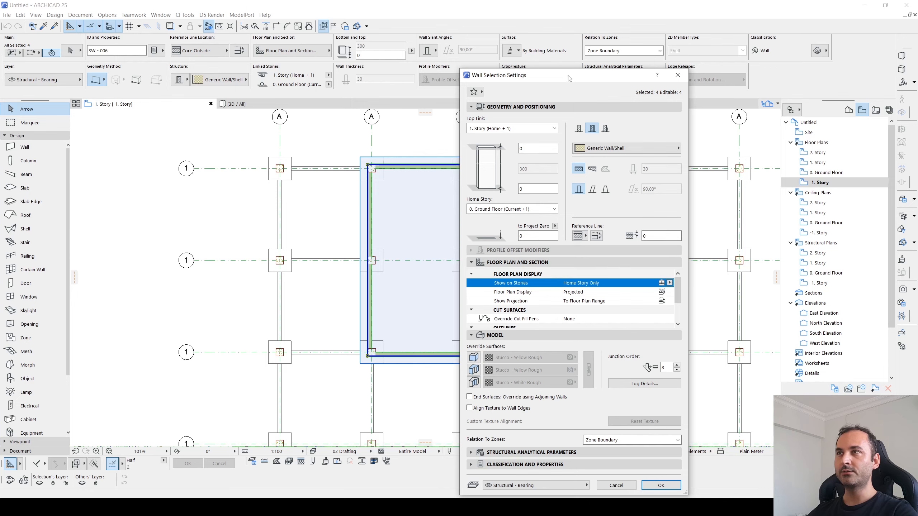
left_click_drag(569, 76, 573, 52)
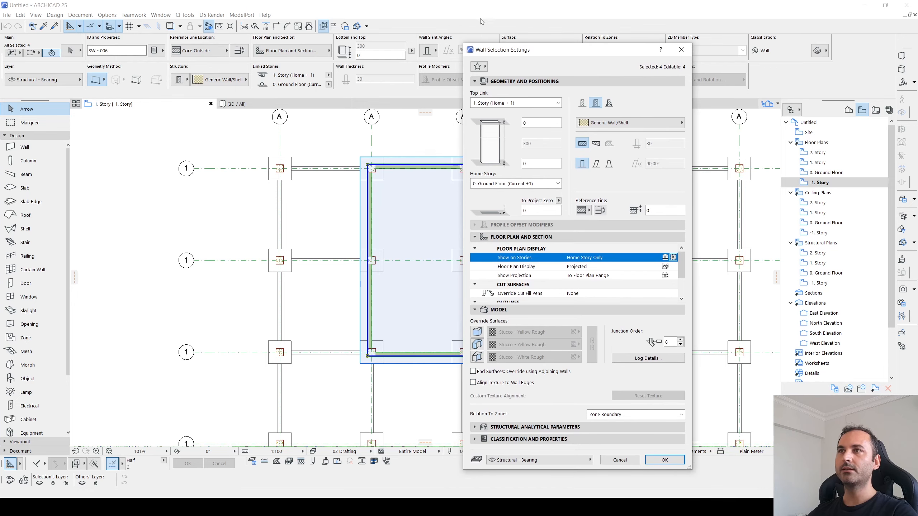
left_click(655, 458)
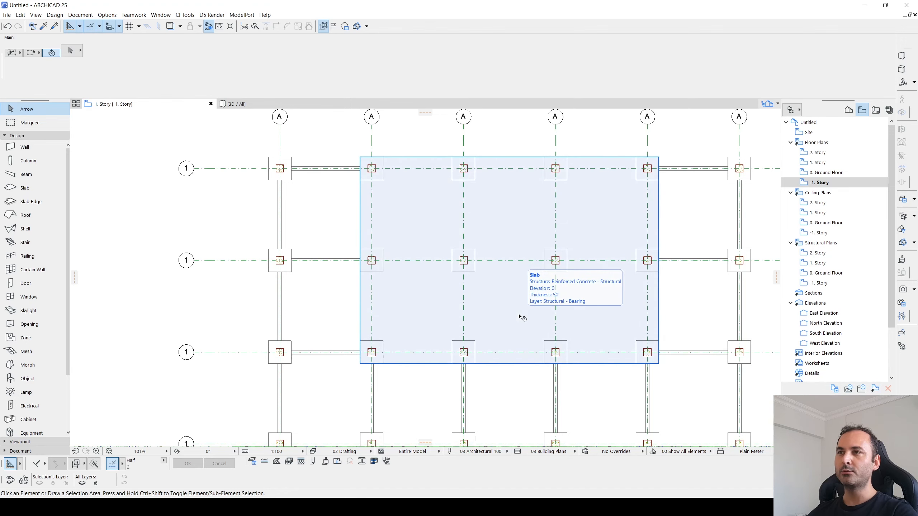
Review both foundation layouts on the -1. Story plan and from above in the 3D view
scroll(522, 317, "down", 3)
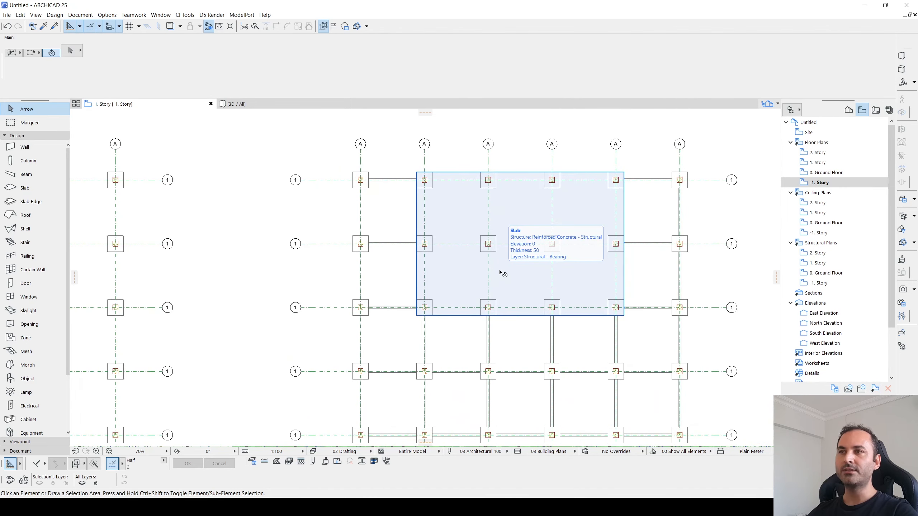
scroll(503, 274, "down", 2)
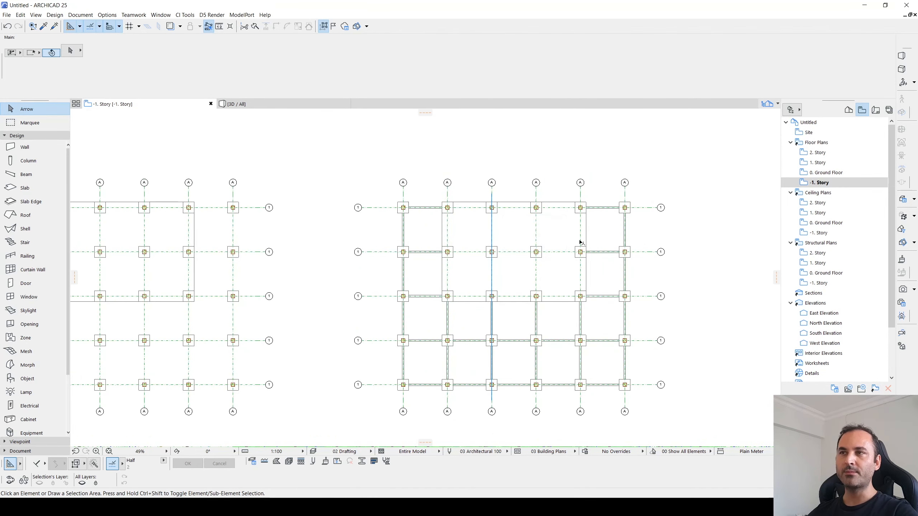
middle_click_drag(613, 289, 669, 275)
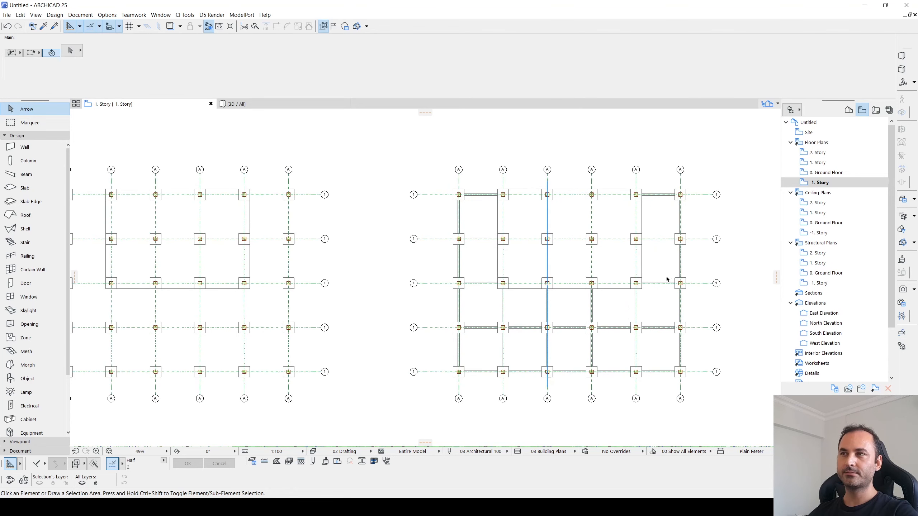
scroll(668, 276, "down", 2)
scroll(691, 276, "up", 1)
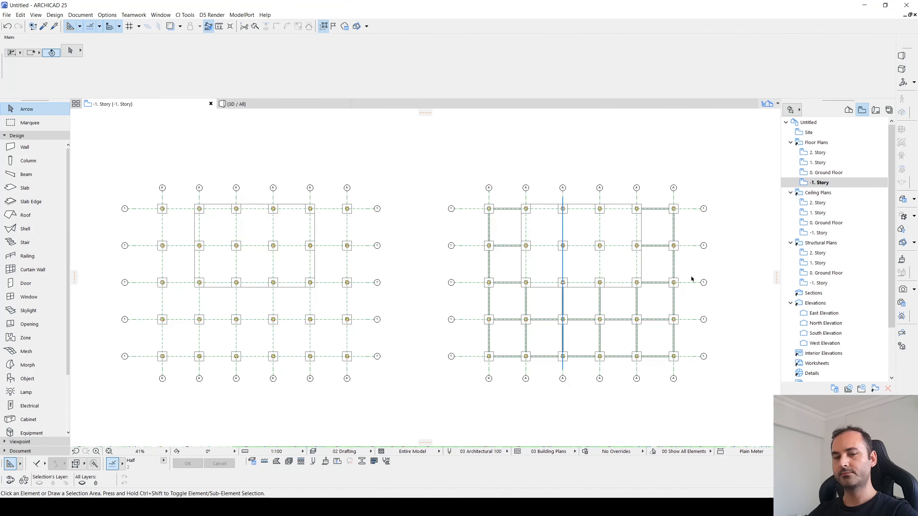
key("F3")
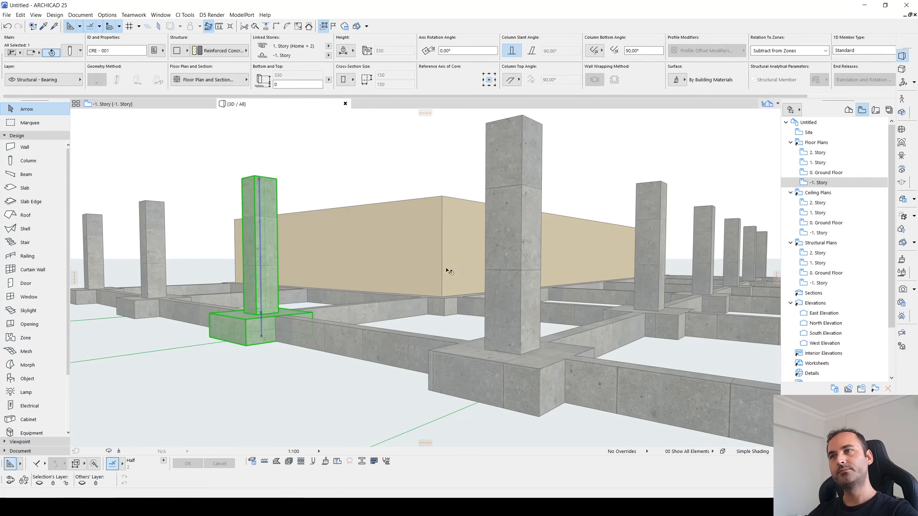
left_click(409, 197)
scroll(409, 197, "down", 6)
middle_click_drag(408, 197, 563, 322, "shift")
scroll(450, 275, "down", 3)
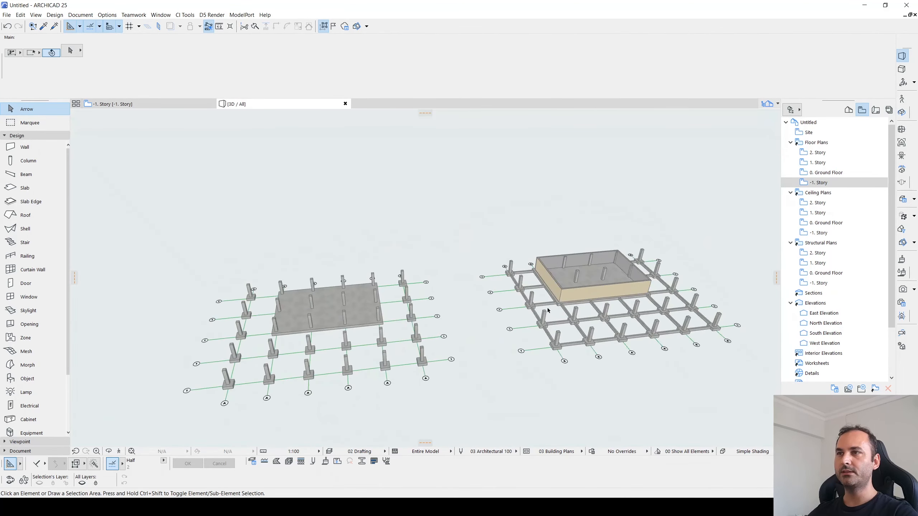
scroll(636, 303, "up", 3)
middle_click_drag(637, 303, 464, 302)
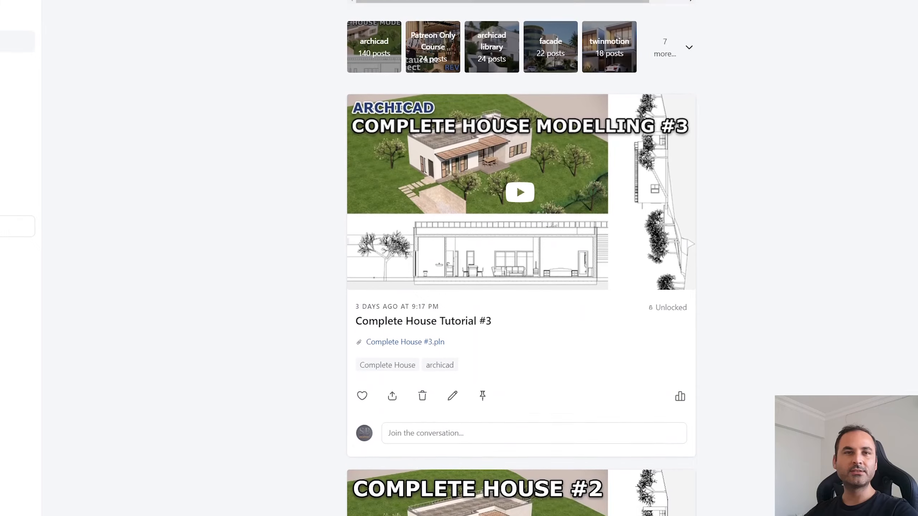
Switch to the Patreon page and browse its Archicad tutorial and archicad library project-file posts
scroll(520, 253, "down", 5)
scroll(666, 506, "down", 8)
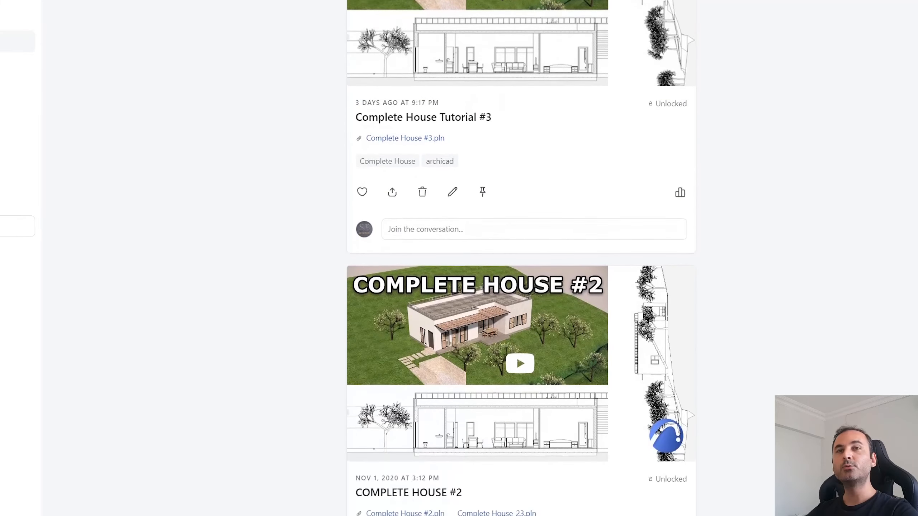
scroll(520, 253, "down", 6)
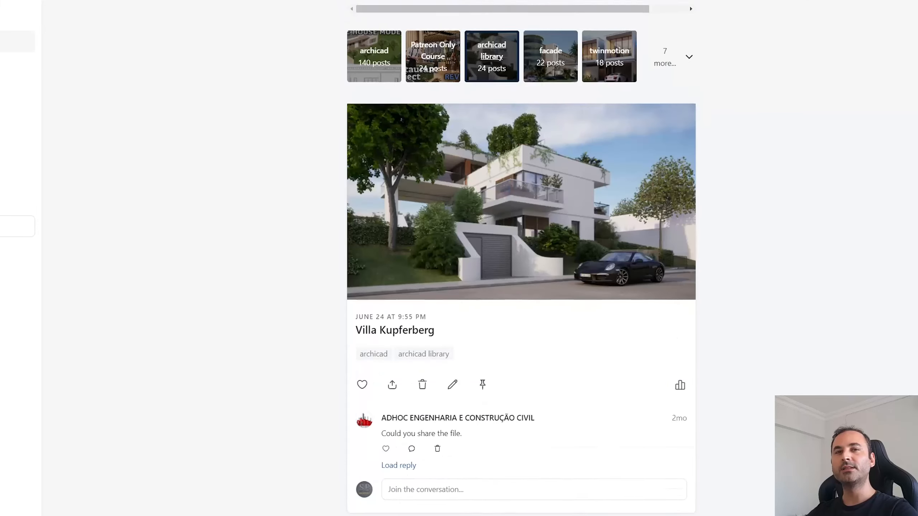
scroll(520, 253, "down", 8)
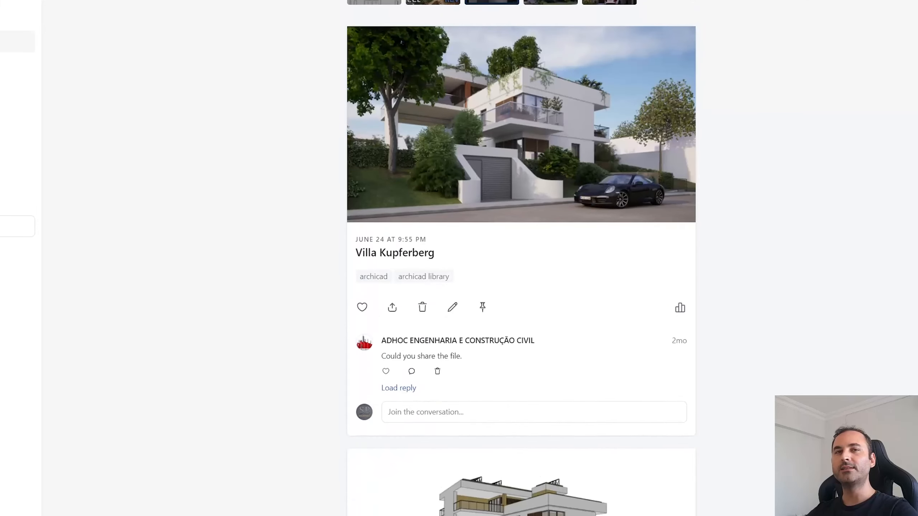
scroll(520, 253, "down", 14)
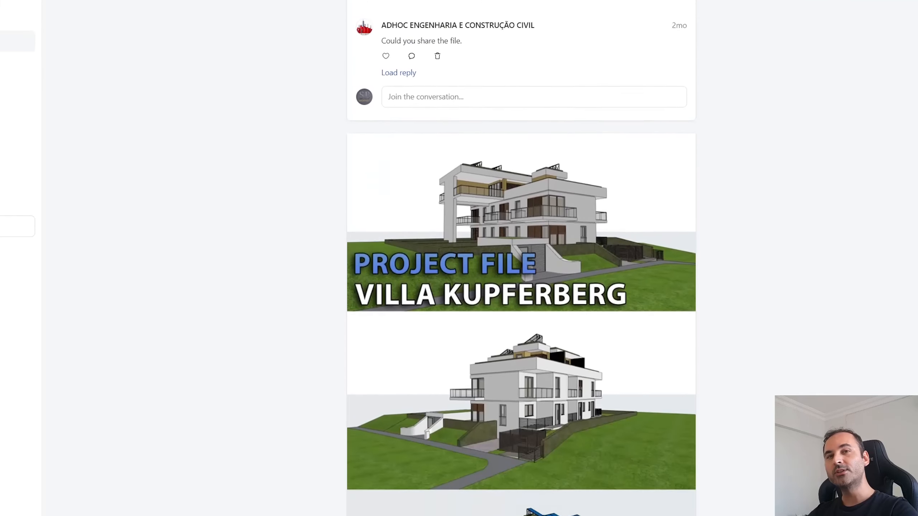
scroll(520, 253, "down", 15)
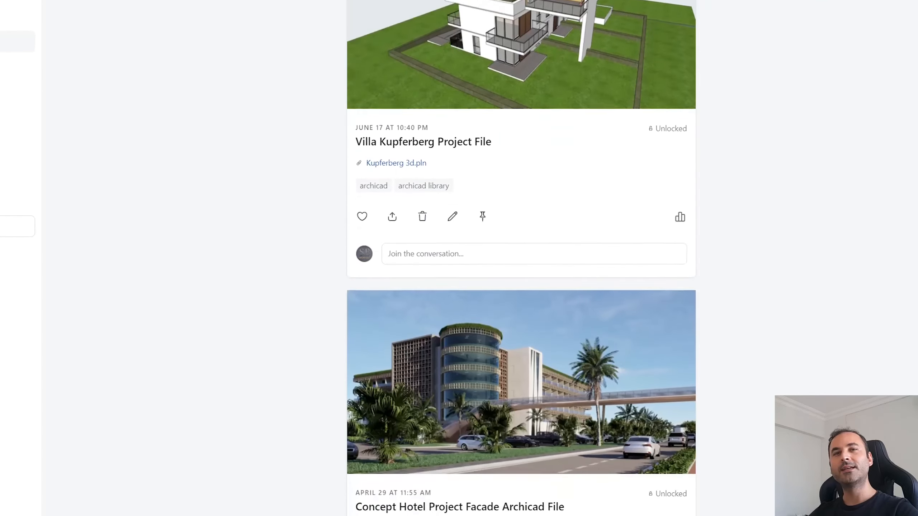